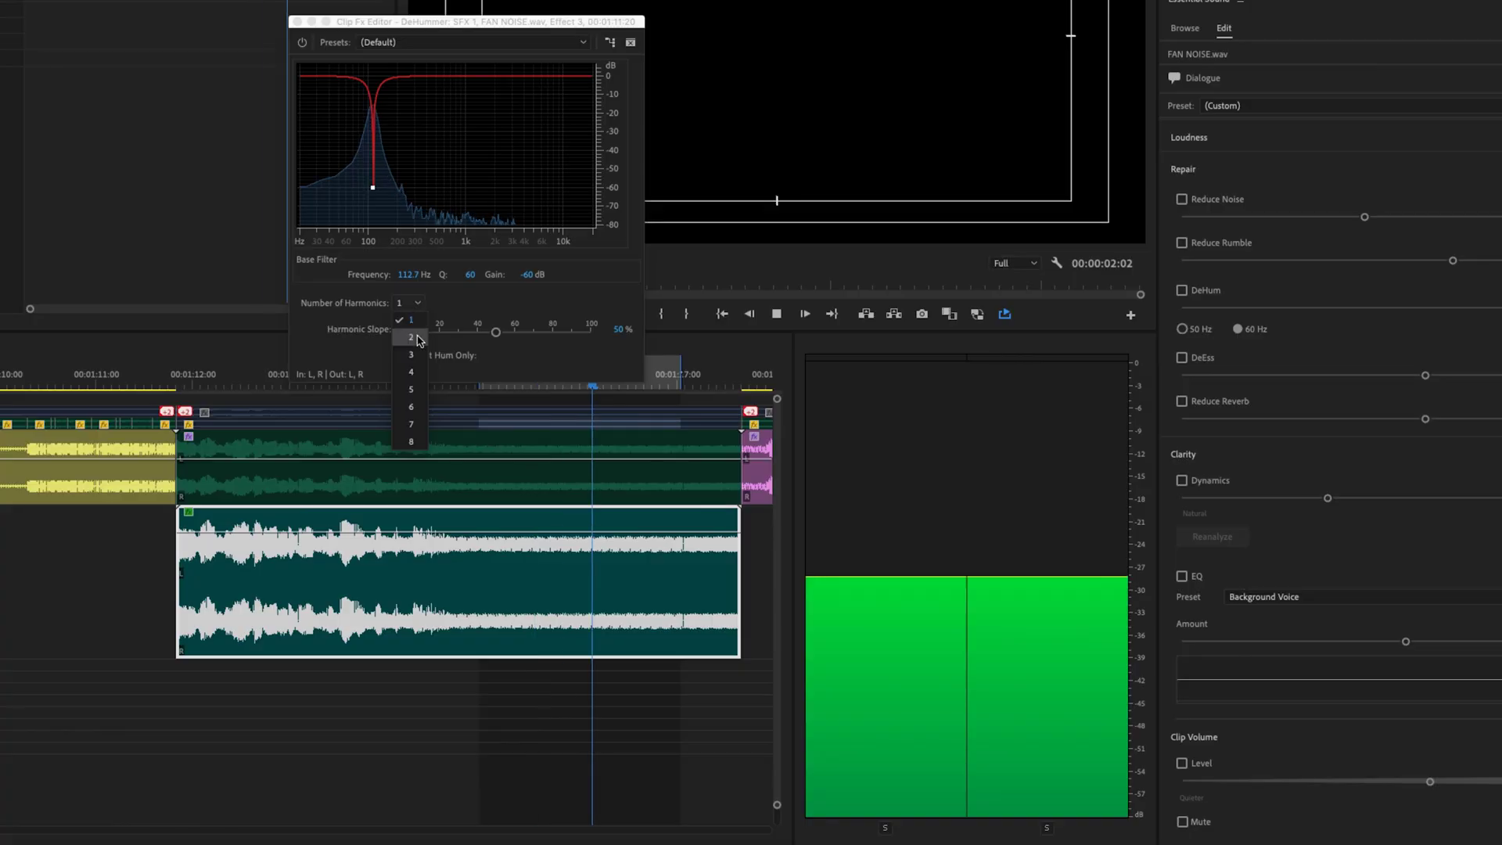
Explore the DeHummer's number of harmonics for the fan noise clip and raise the DeHum repair amount
{"action": "left_click_drag", "start_coordinate": [403, 310], "coordinate": [413, 310]}
{"action": "left_click_drag", "start_coordinate": [639, 536], "coordinate": [597, 526]}
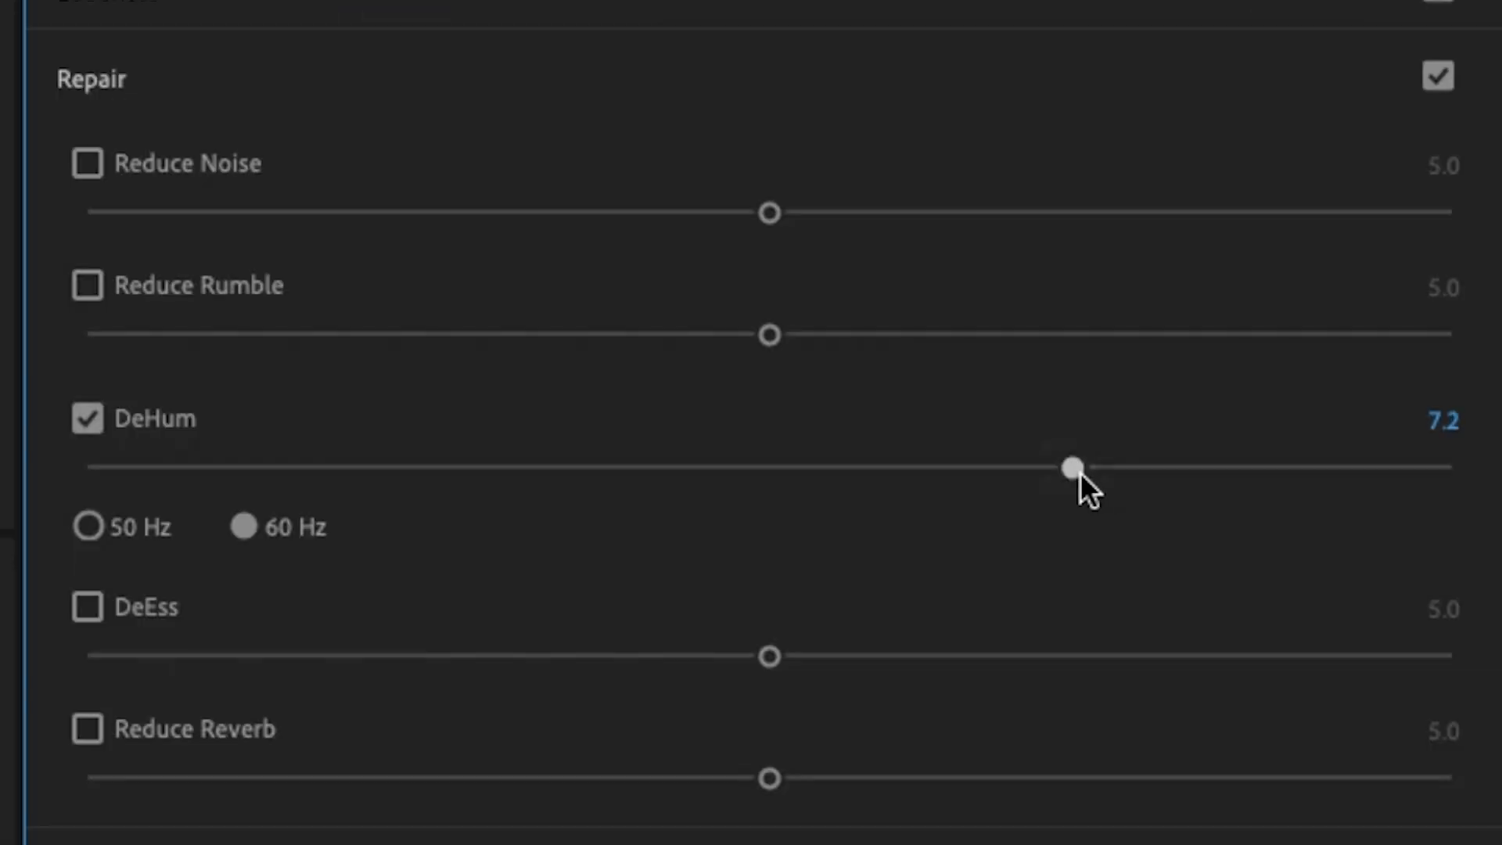
{"action": "left_click_drag", "start_coordinate": [1077, 475], "coordinate": [1295, 487]}
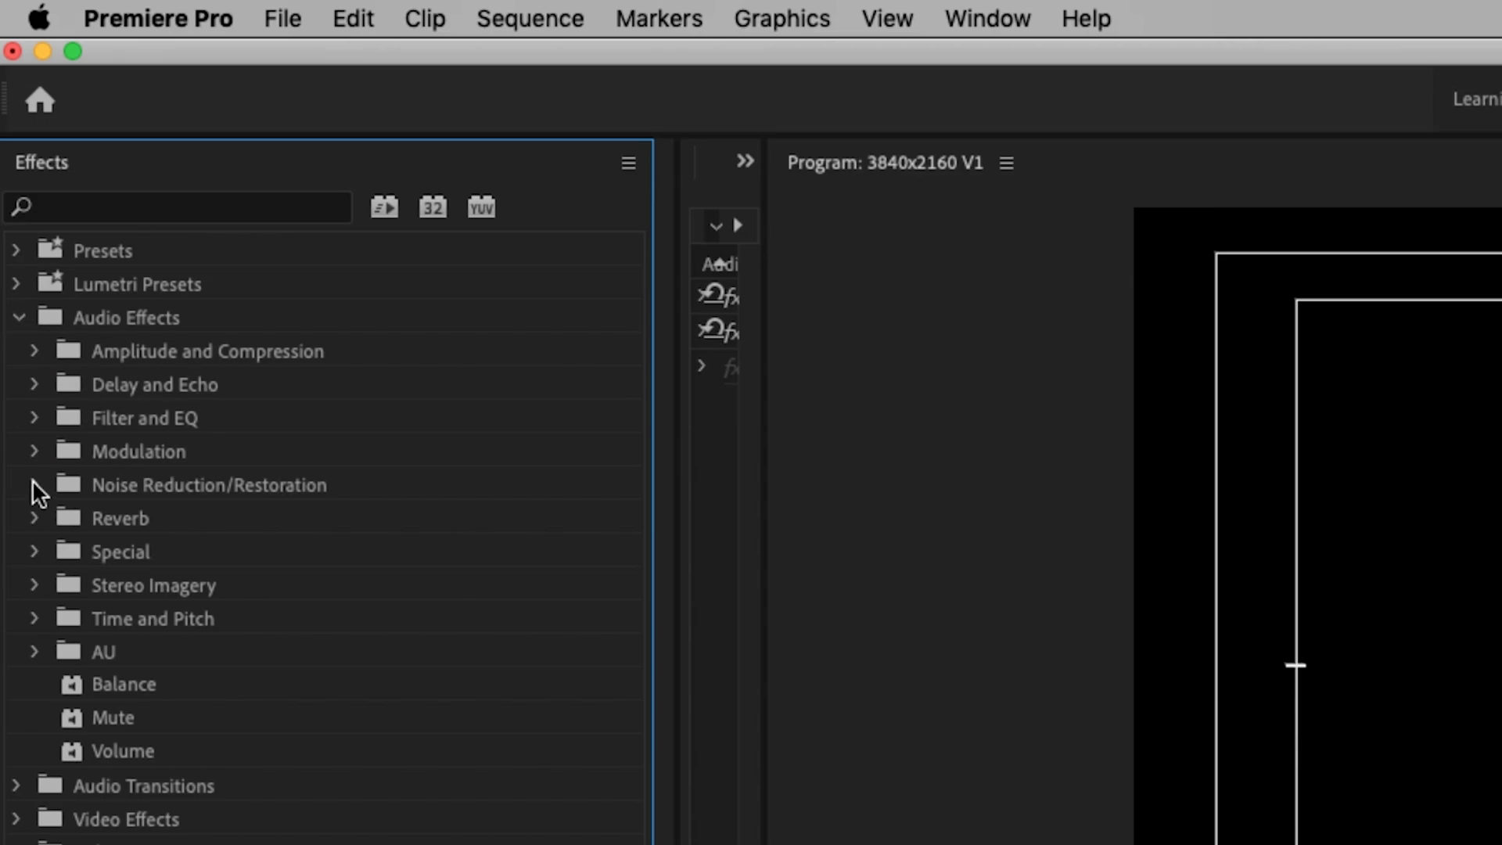
Expand the Noise Reduction/Restoration group within the audio effects
{"action": "left_click", "coordinate": [34, 486]}
{"action": "left_click", "coordinate": [178, 524]}
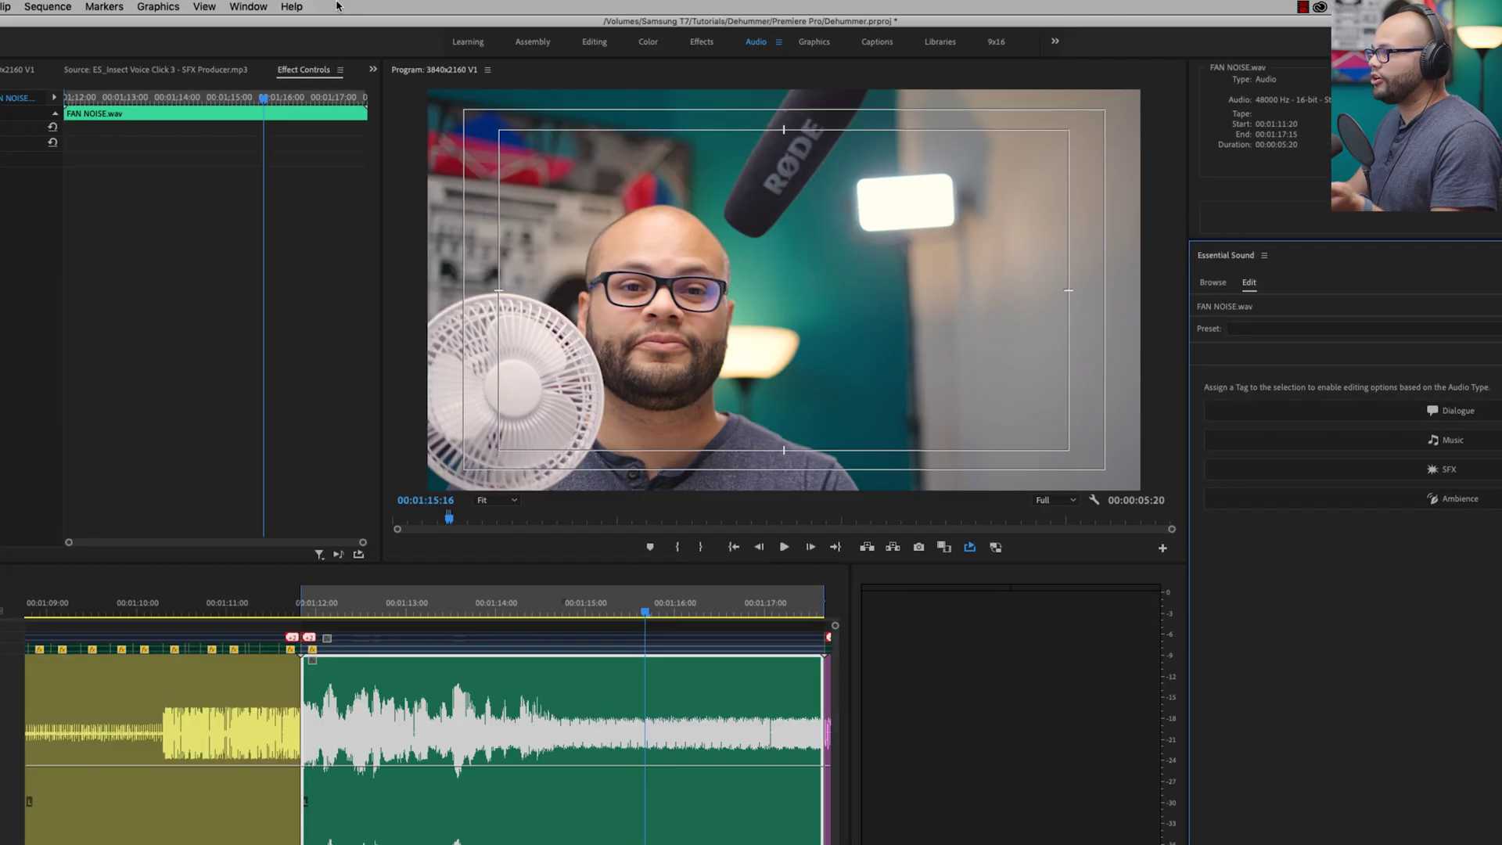
Bring up the Essential Sound controls for the FAN NOISE.wav clip
{"action": "left_click", "coordinate": [232, 6]}
{"action": "mouse_move", "coordinate": [329, 25]}
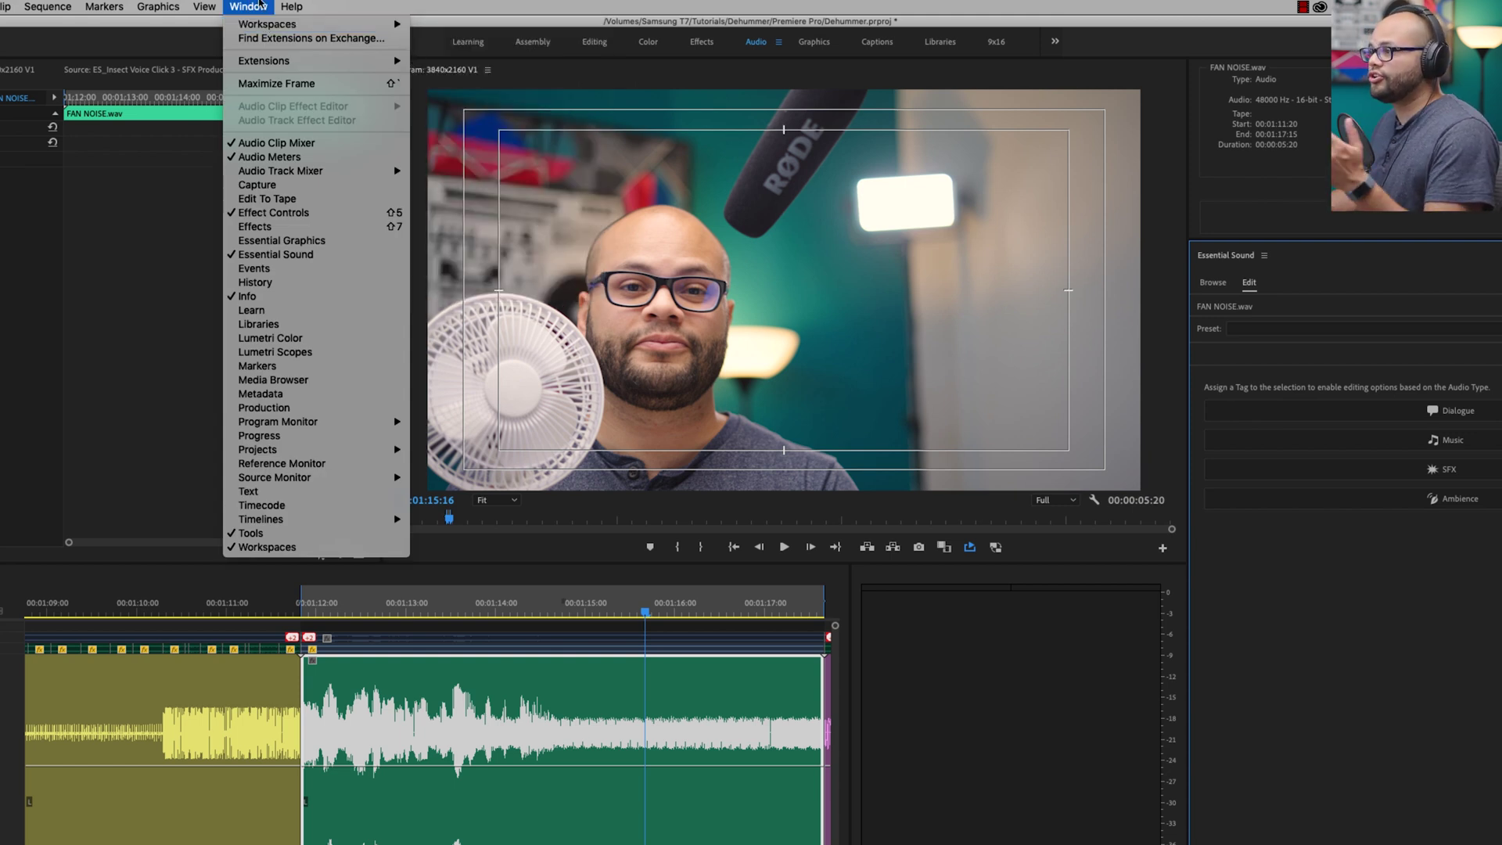
{"action": "left_click", "coordinate": [298, 256]}
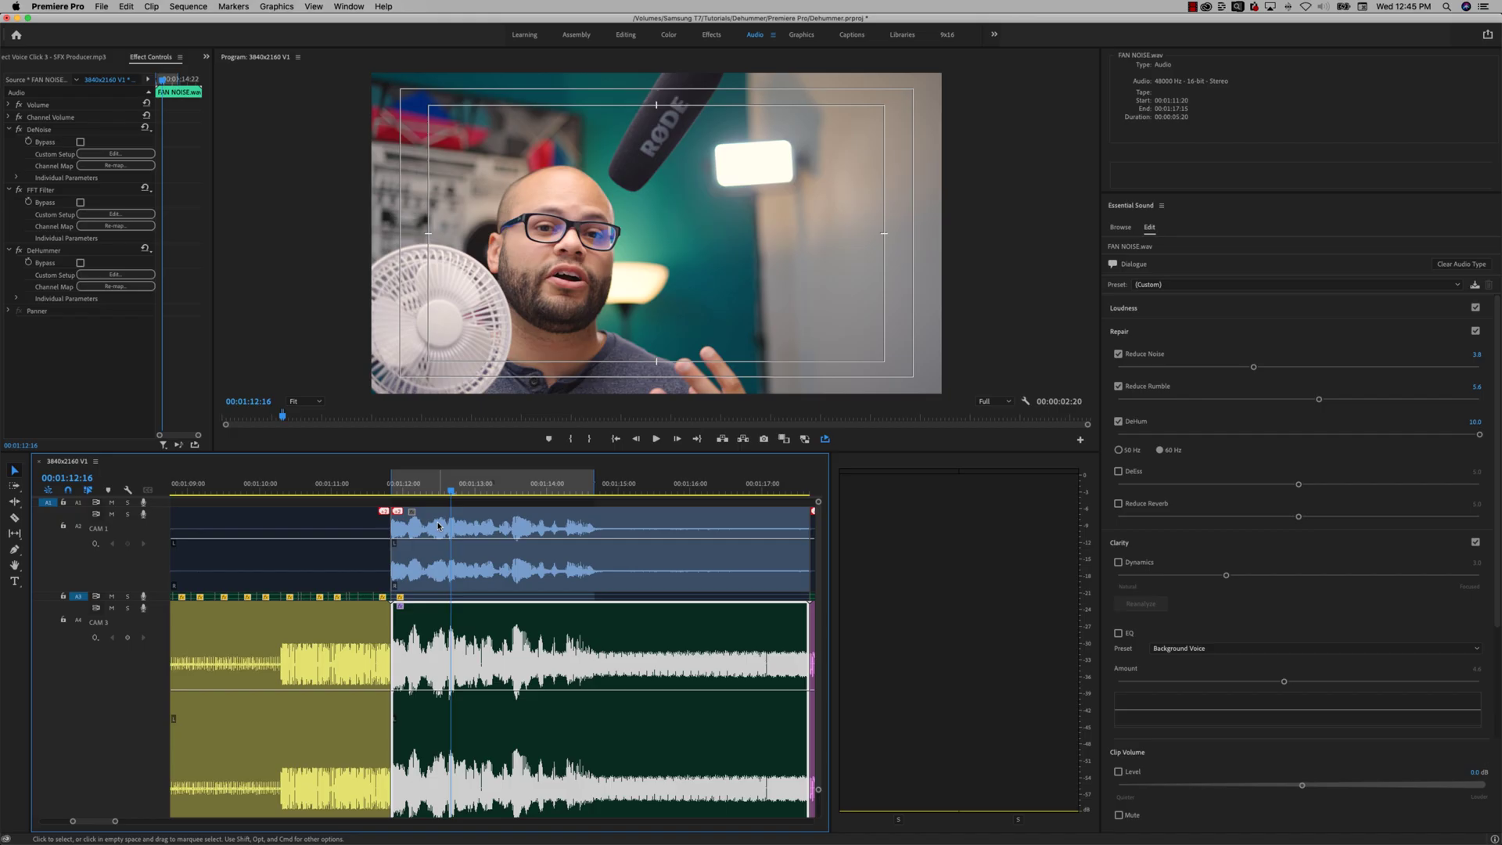
Move the playhead to the start of the FAN NOISE.wav clip at 00:01:11:20 and play the clip
{"action": "key", "text": "space"}
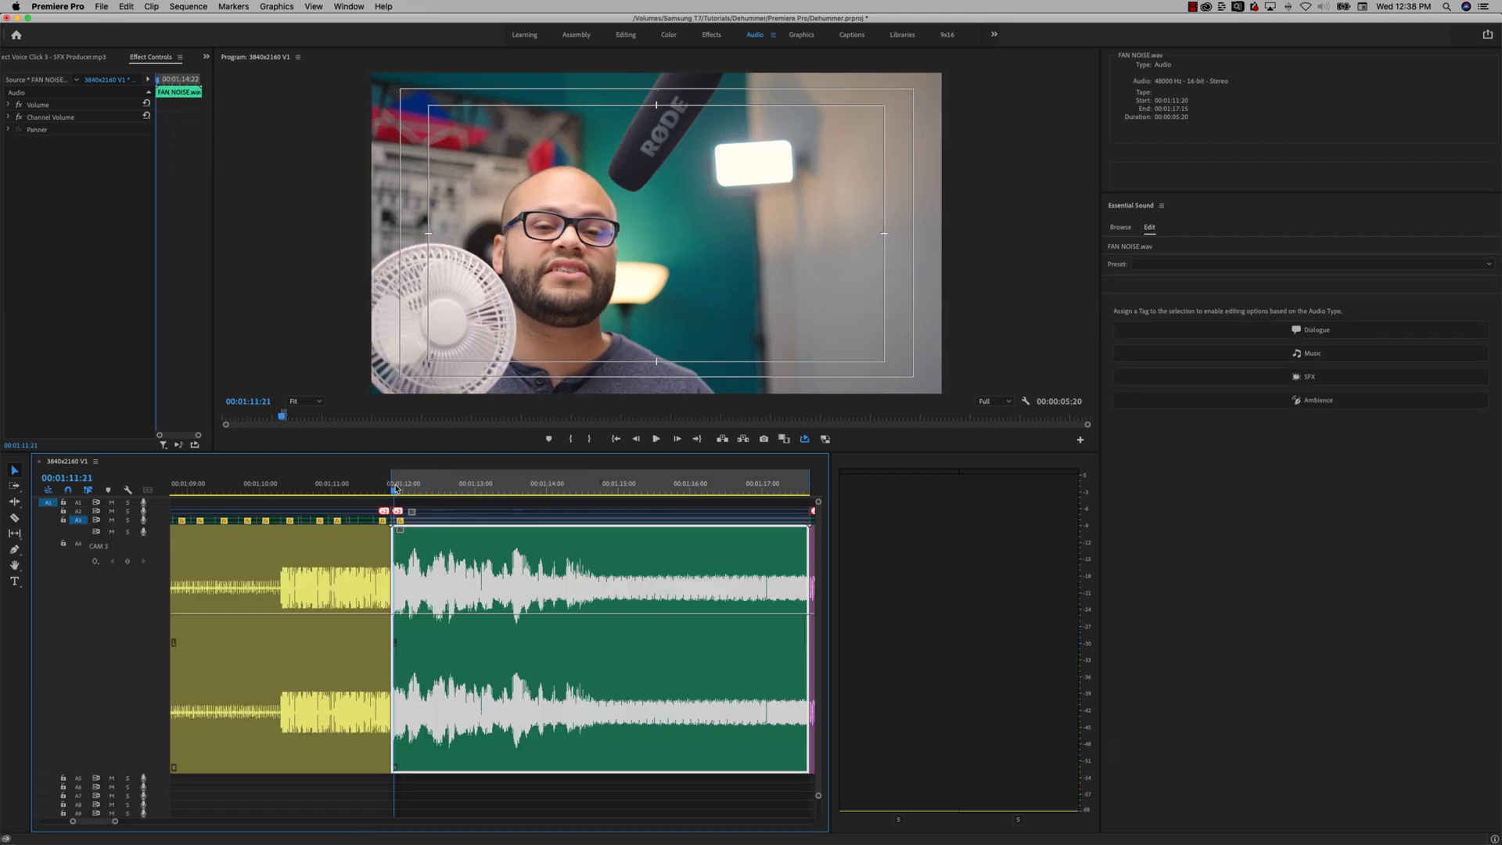
{"action": "left_click_drag", "start_coordinate": [395, 488], "coordinate": [392, 486]}
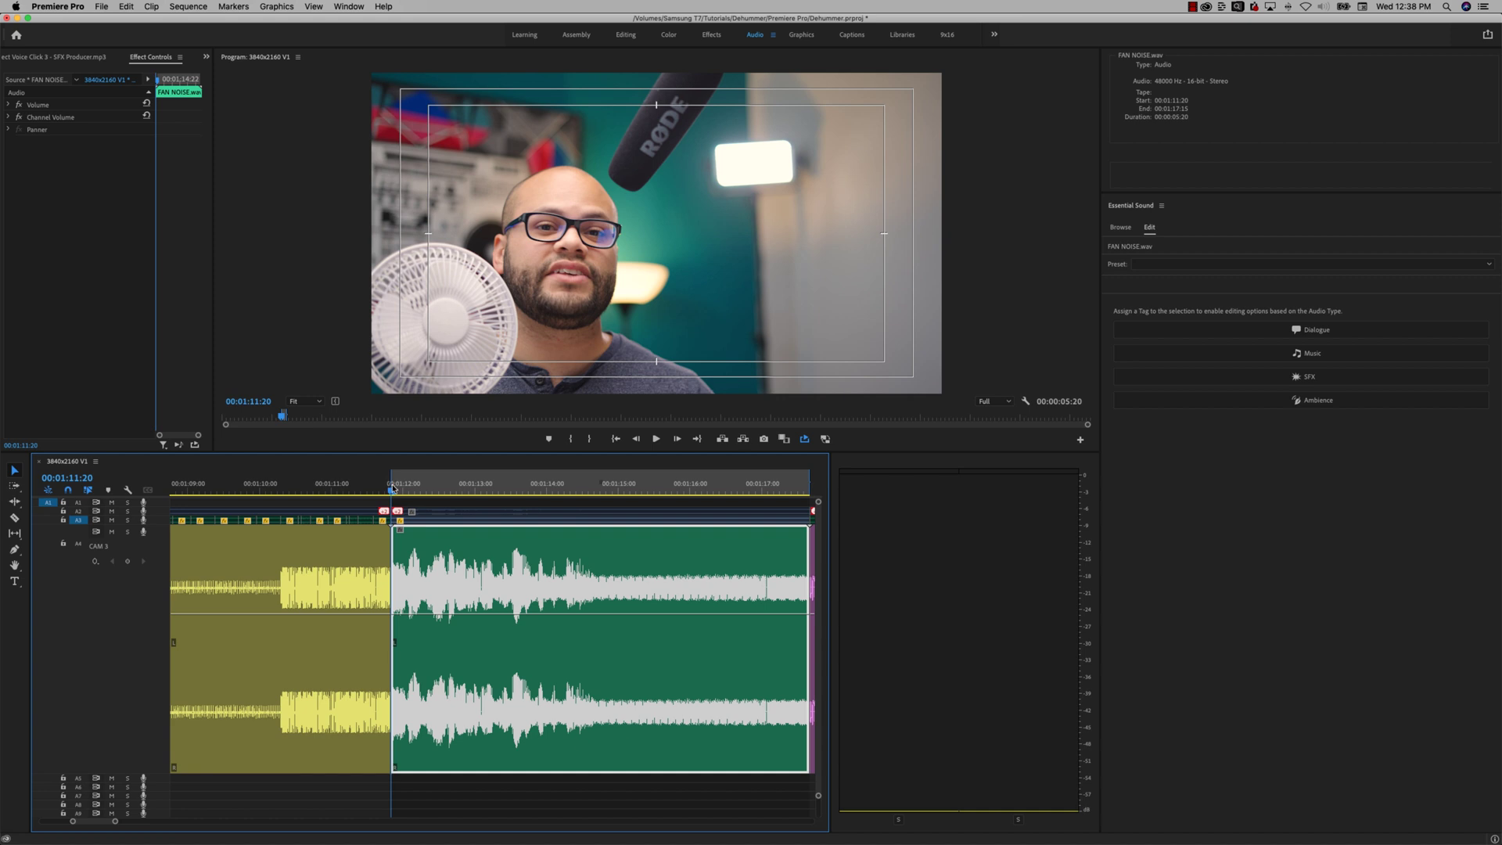
{"action": "key", "text": "space"}
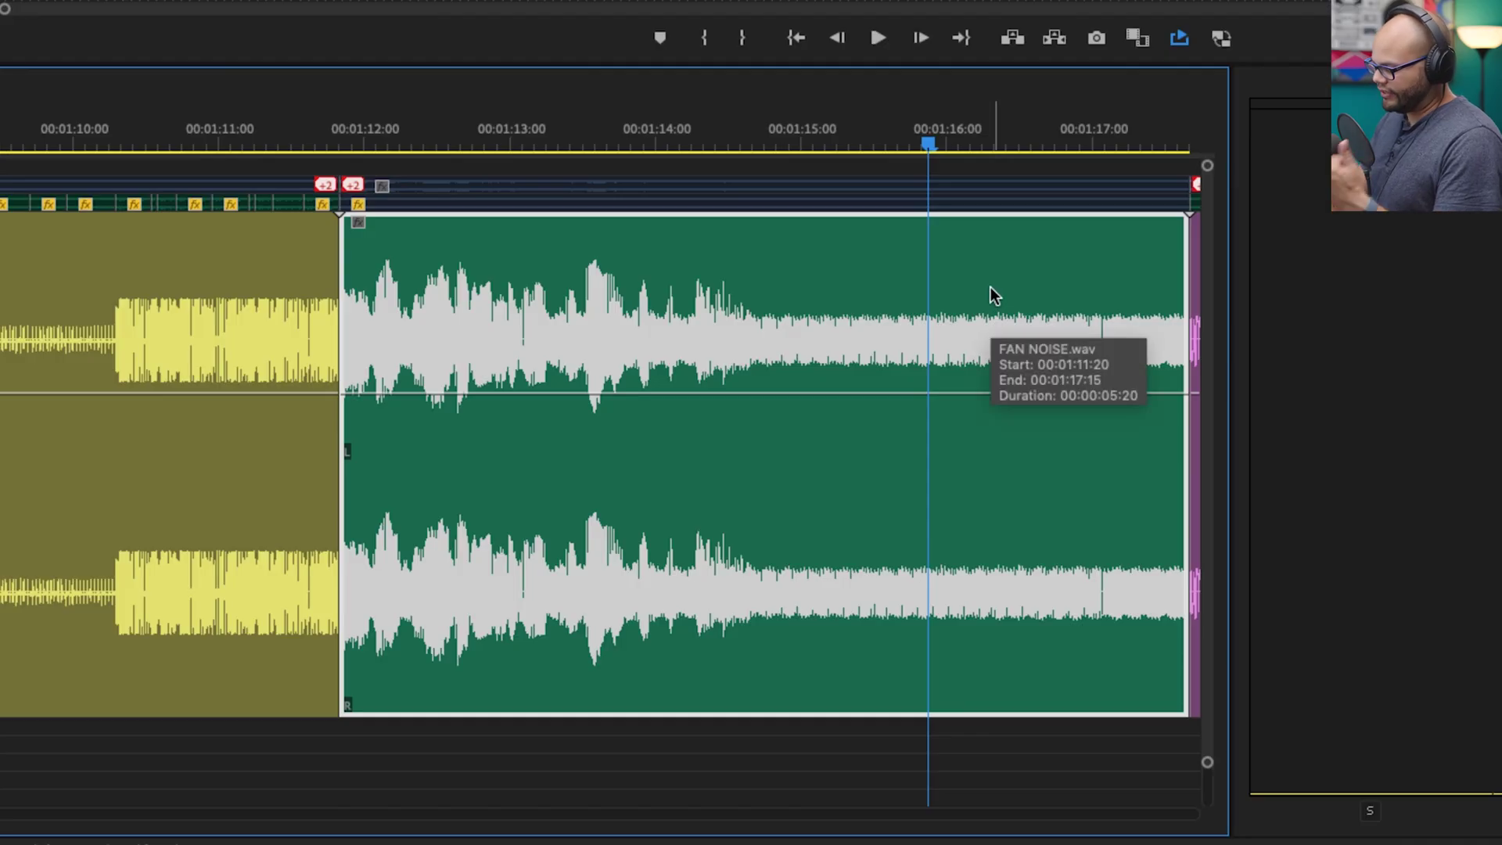
Mark the fan noise clip's range and narrow it to a noise-only section about 00:00:02:06 long, starting near 00:01:15:00
{"action": "key", "text": "x"}
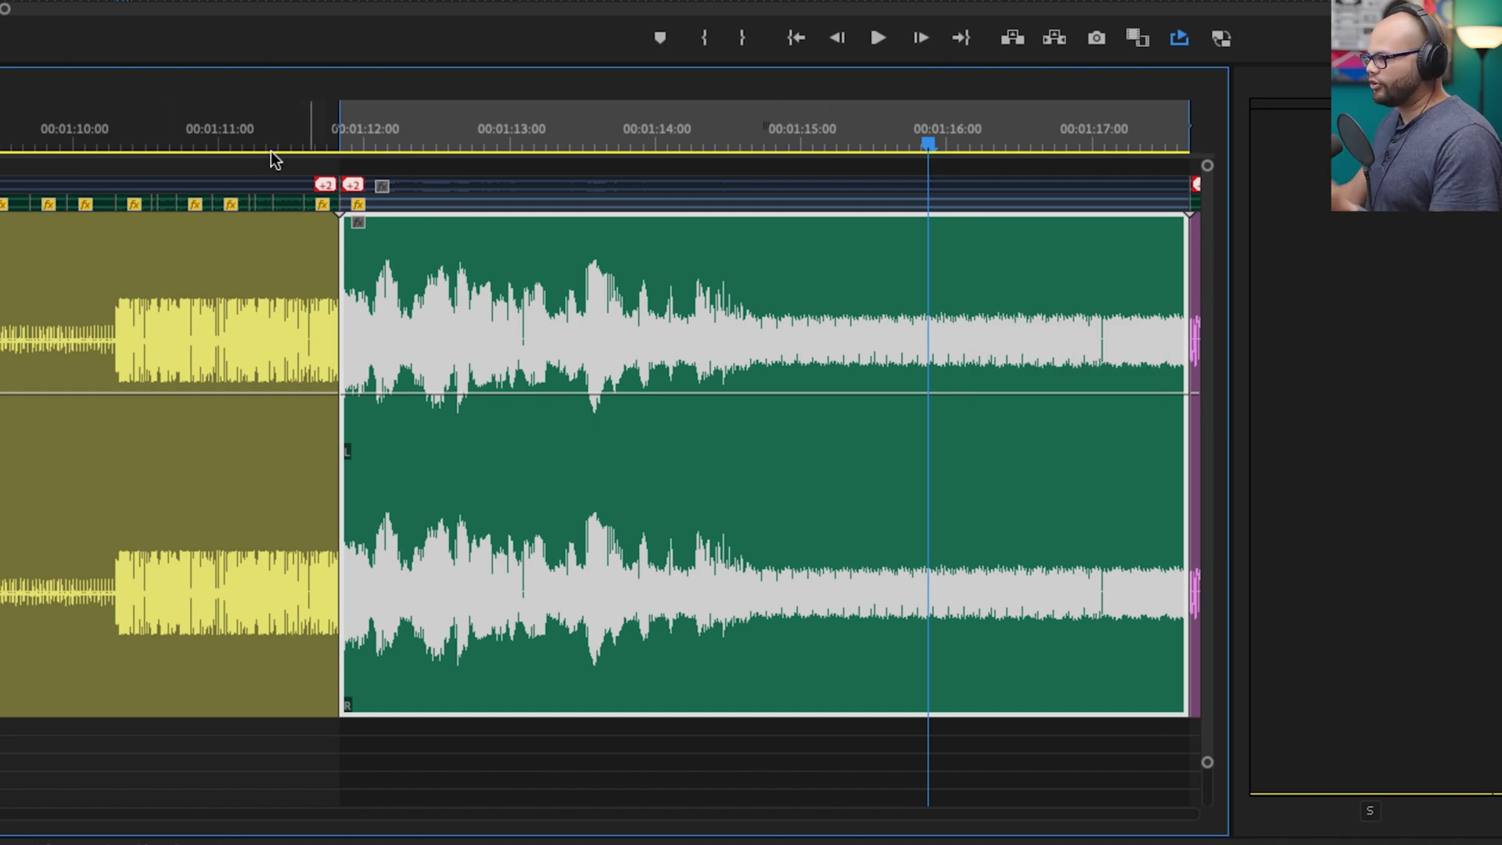
{"action": "left_click_drag", "start_coordinate": [345, 125], "coordinate": [770, 148]}
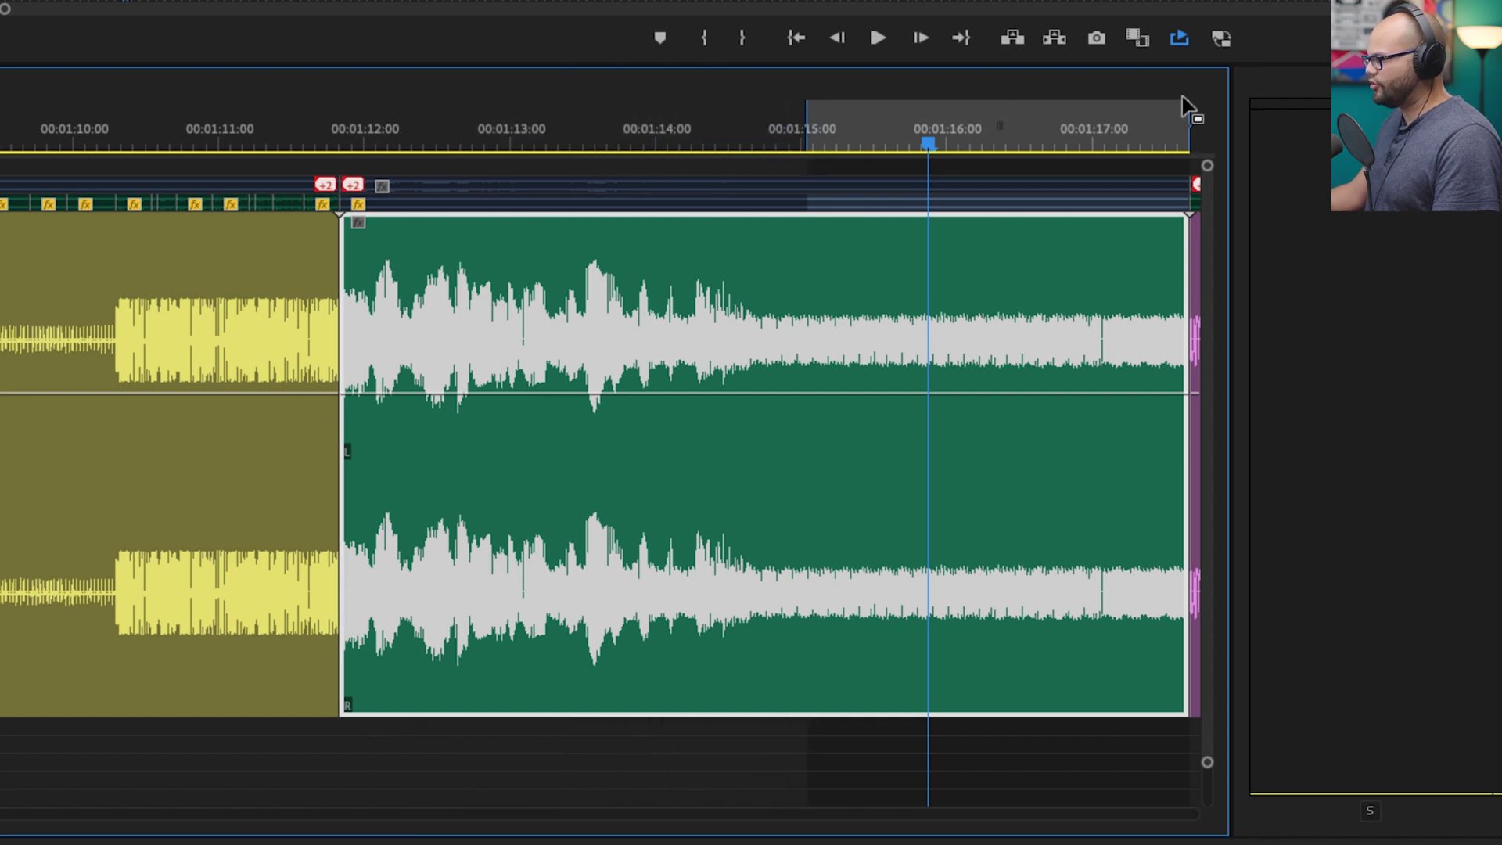
{"action": "left_click_drag", "start_coordinate": [1189, 114], "coordinate": [1135, 118]}
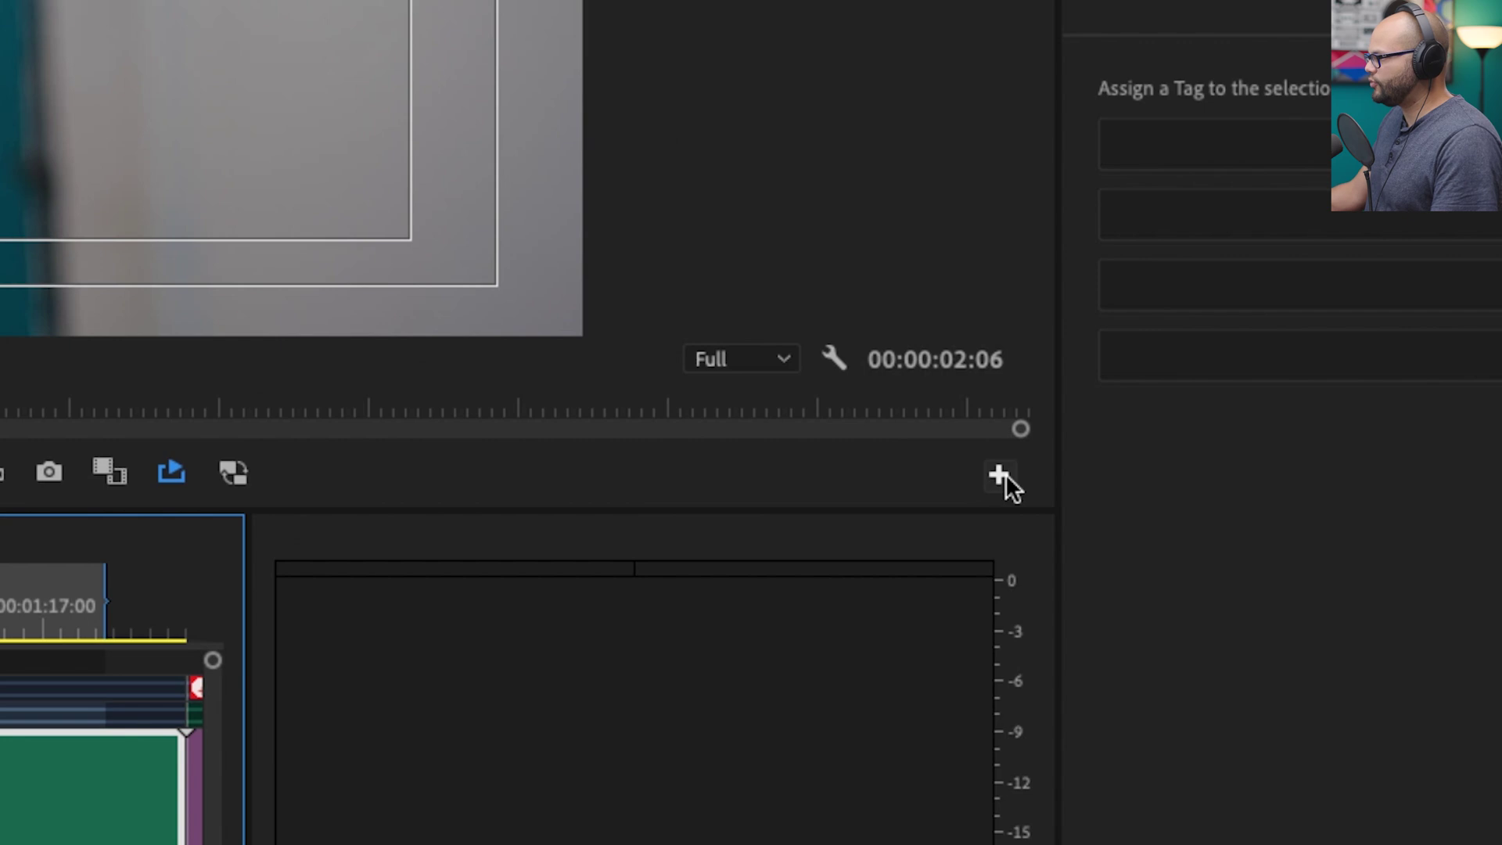
Keep loop playback among the program monitor's controls and play the marked noise-only range in a loop
{"action": "left_click", "coordinate": [1000, 473]}
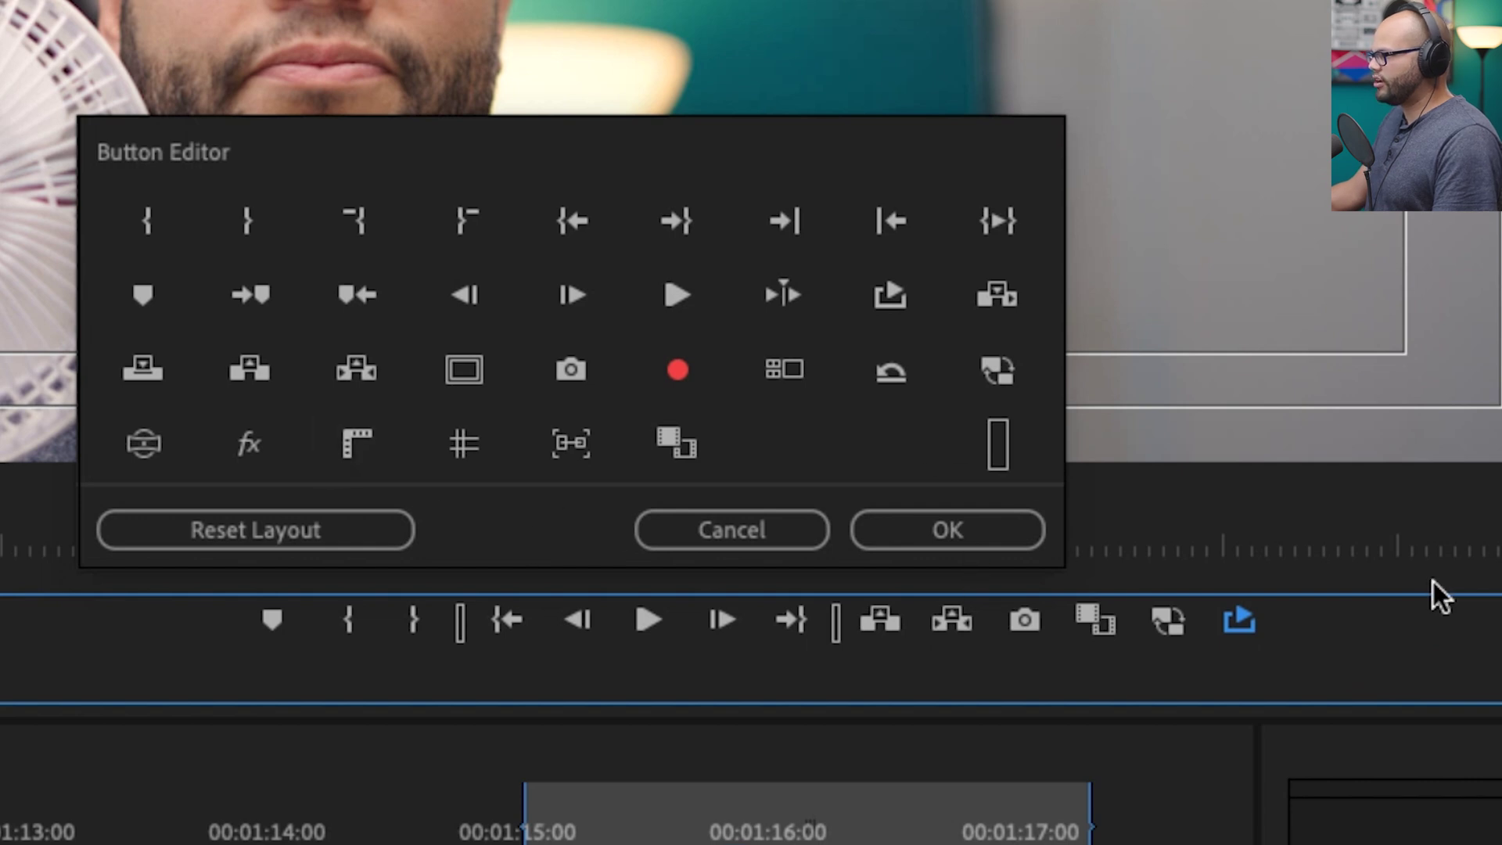
{"action": "left_click", "coordinate": [1032, 536]}
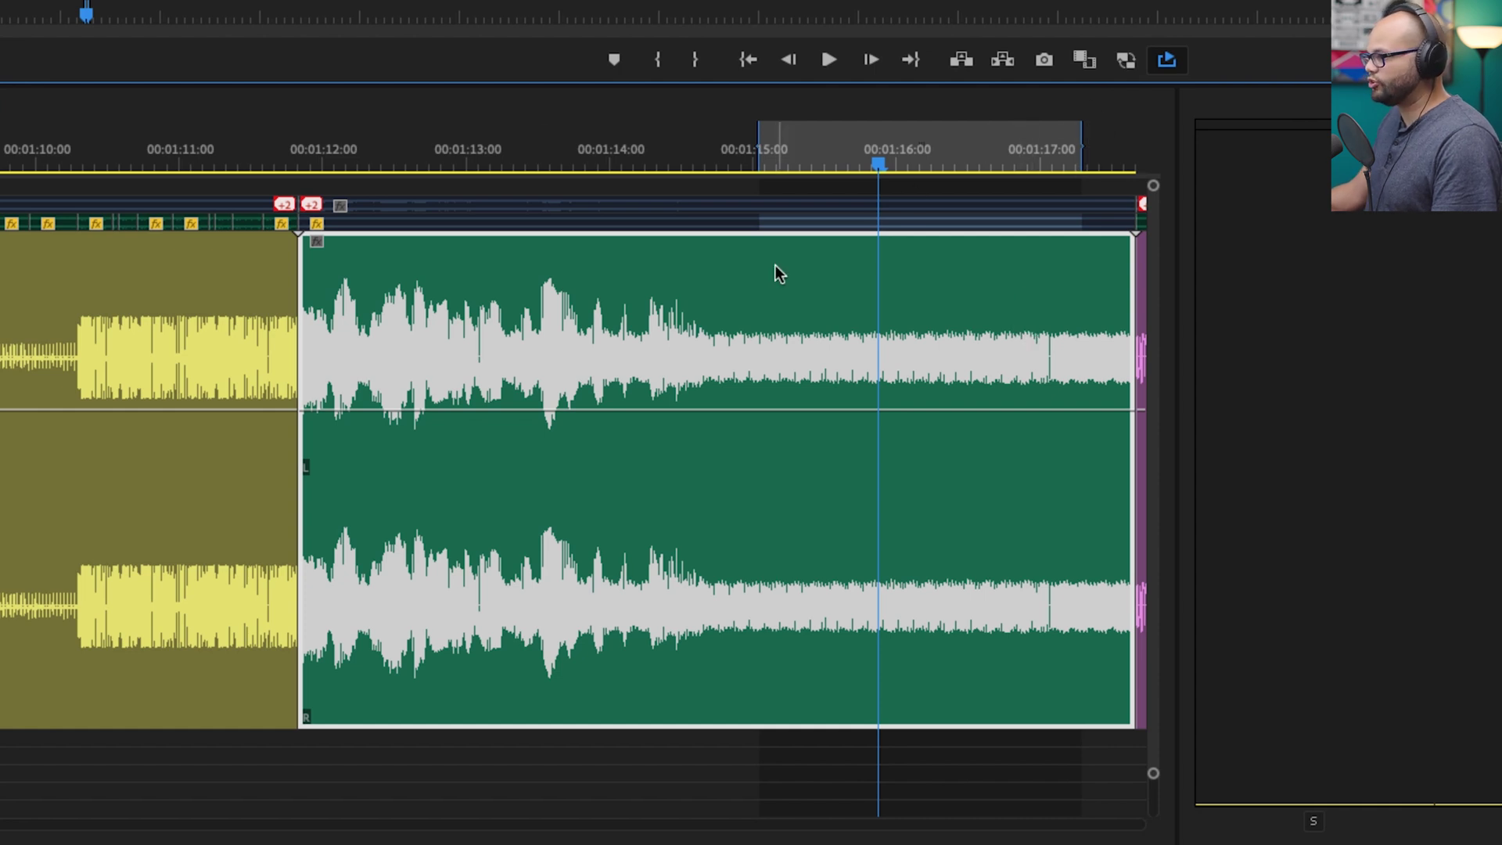
{"action": "key", "text": "space"}
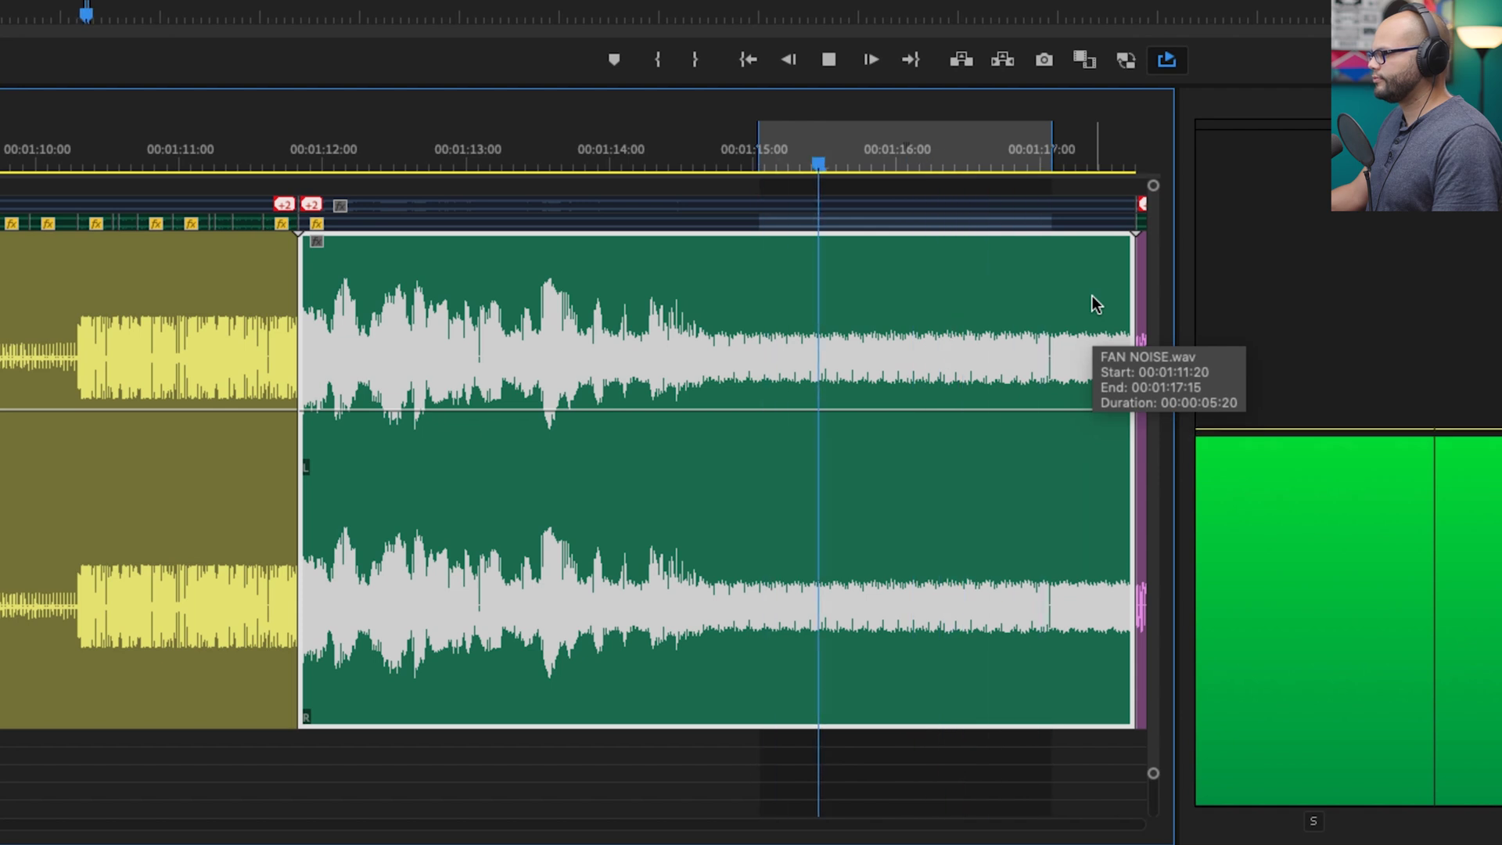
{"action": "key", "text": "space"}
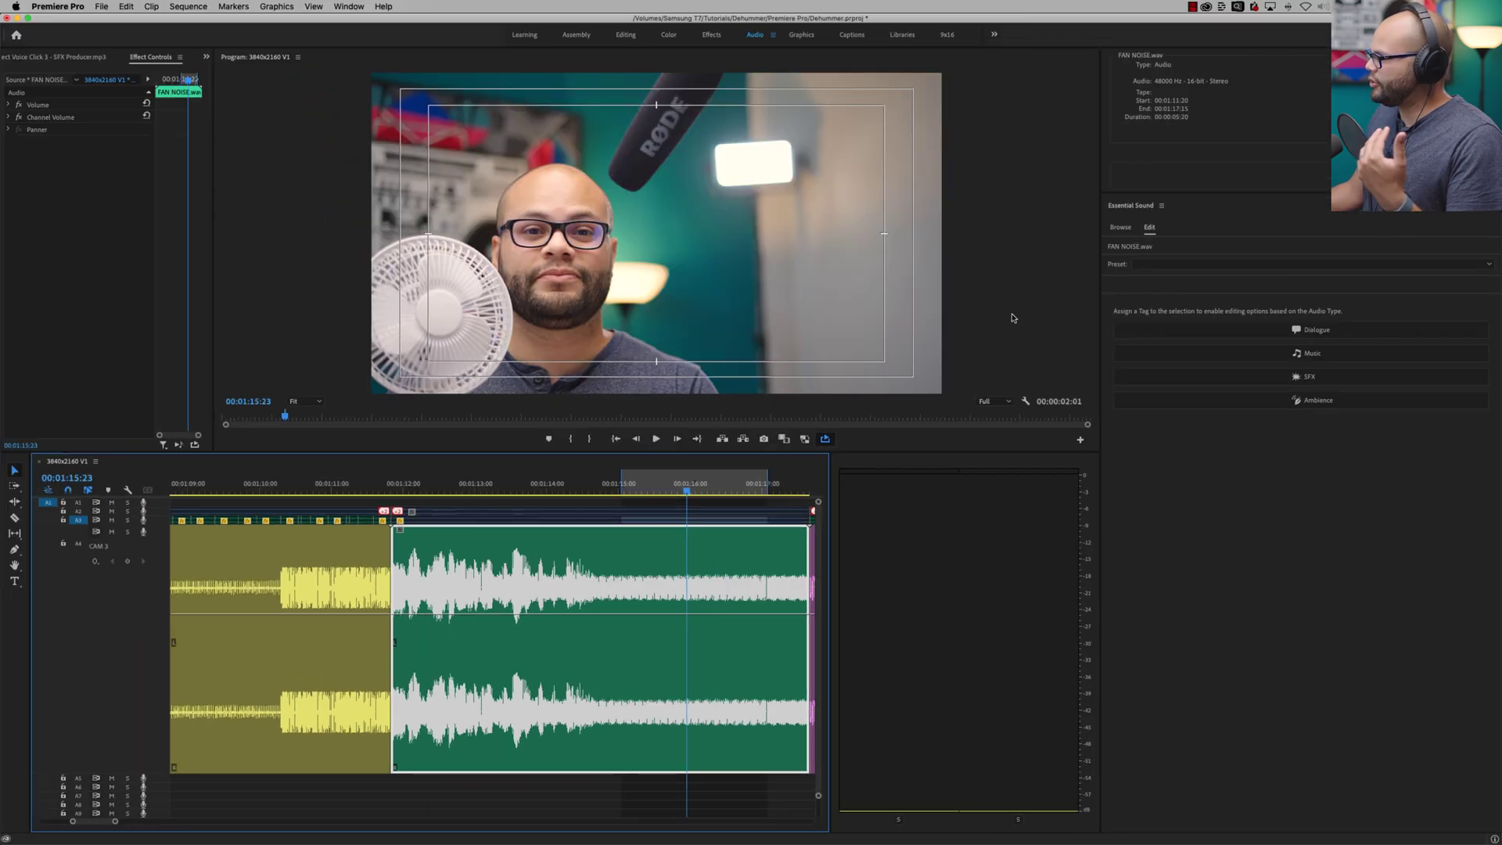
Tag the FAN NOISE.wav clip on the timeline as Dialogue in Essential Sound
{"action": "left_click", "coordinate": [1138, 206]}
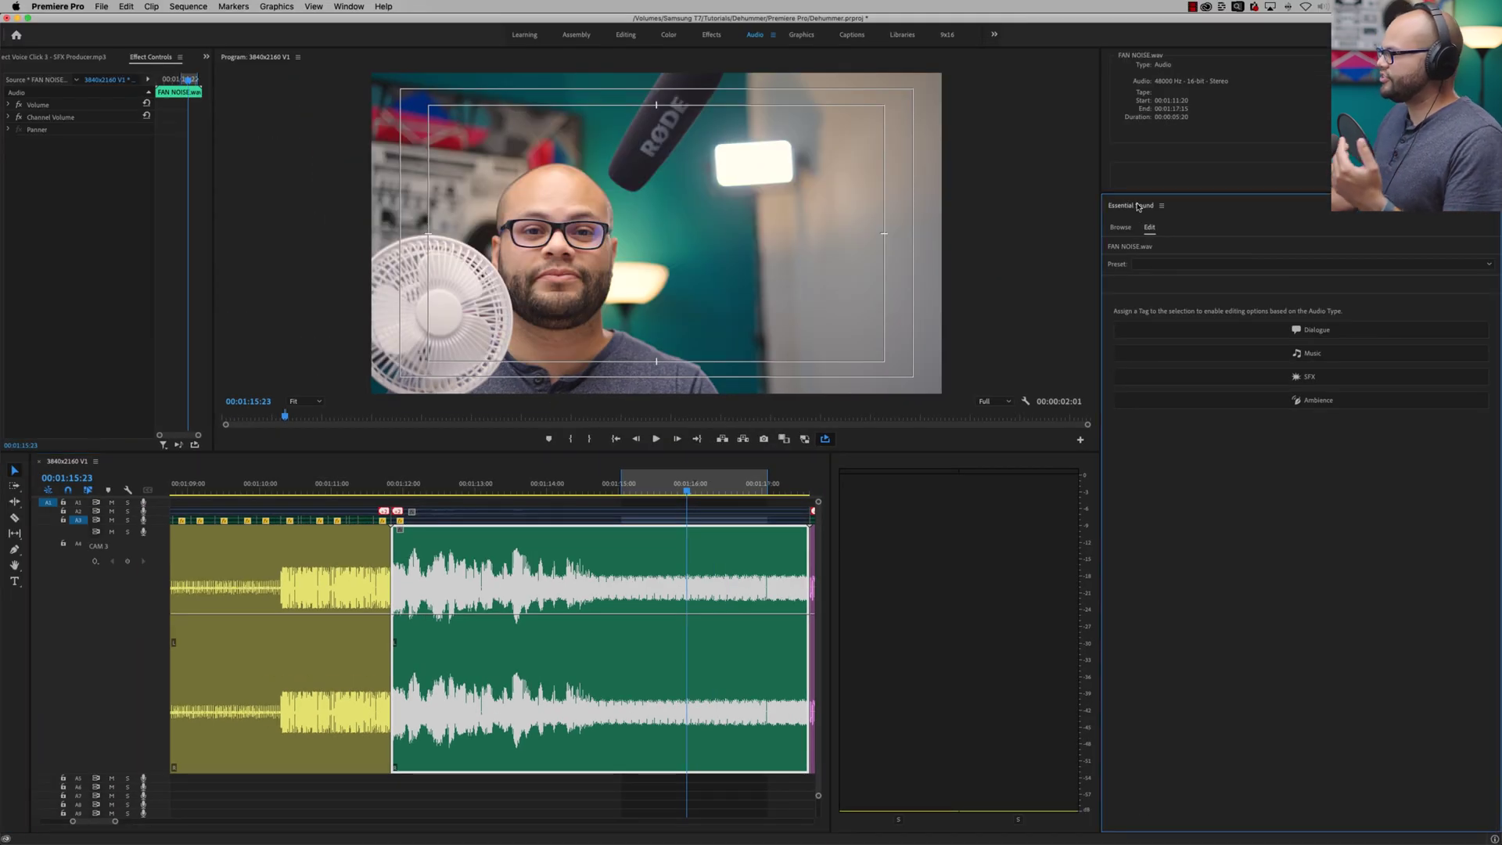
{"action": "left_click", "coordinate": [696, 592]}
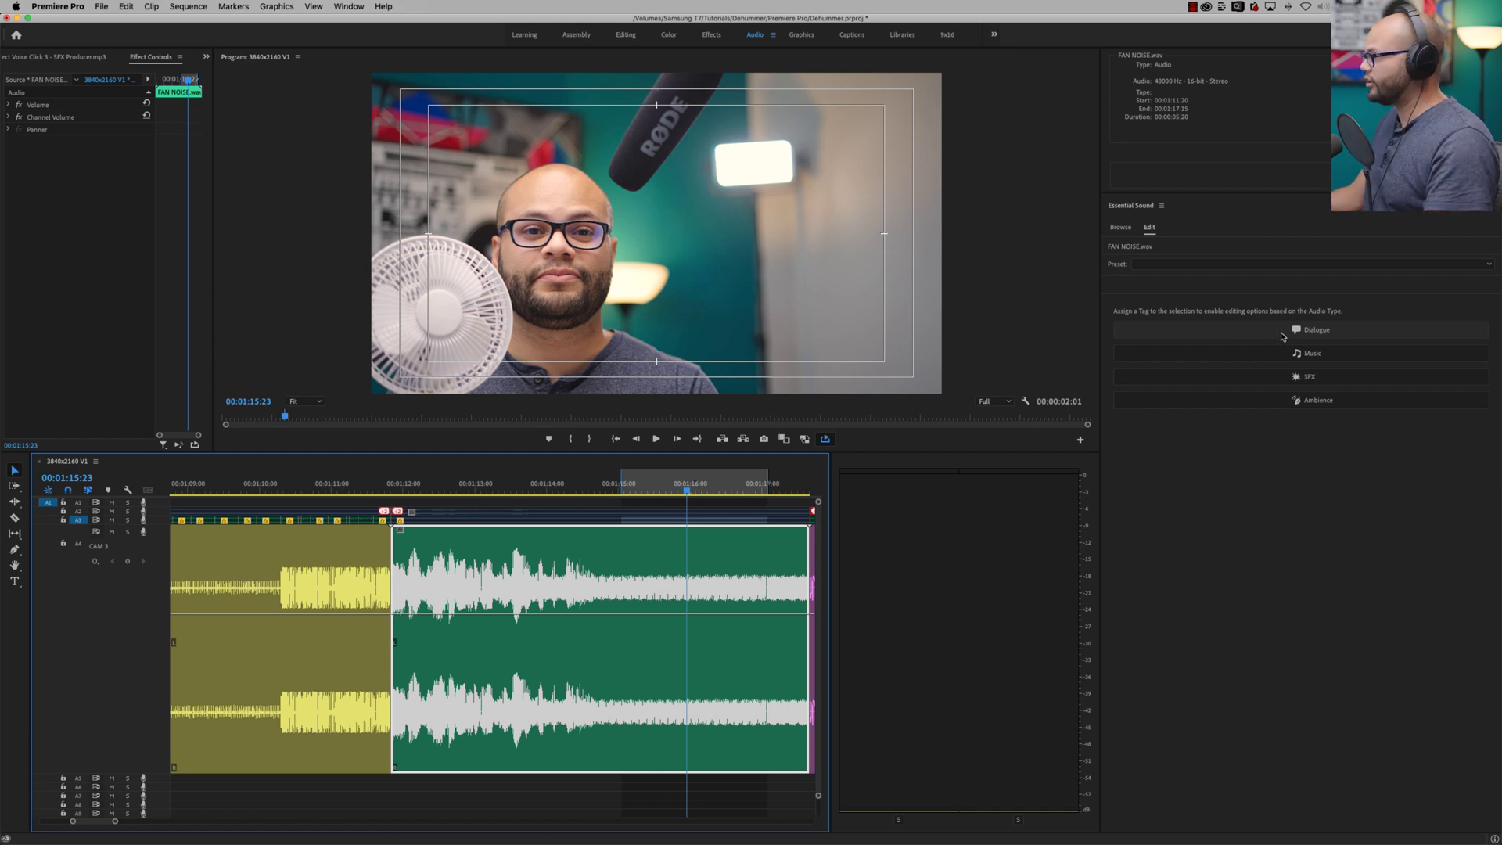
{"action": "left_click", "coordinate": [1283, 337]}
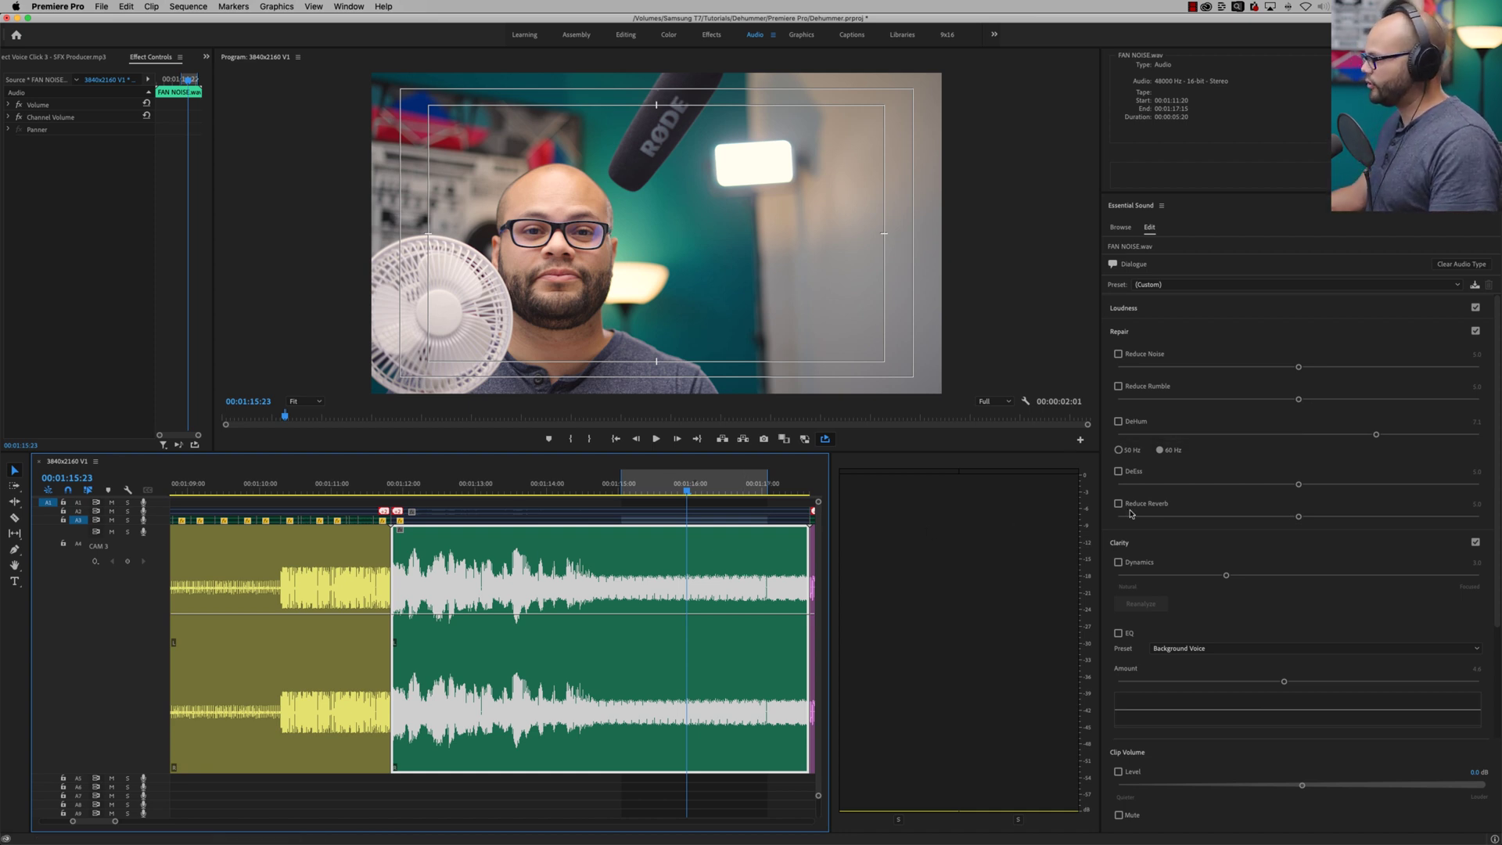
Enable DeHum at 60 Hz on the clip during looped playback and raise its amount to 10.0
{"action": "key", "text": "space"}
{"action": "left_click", "coordinate": [1119, 422]}
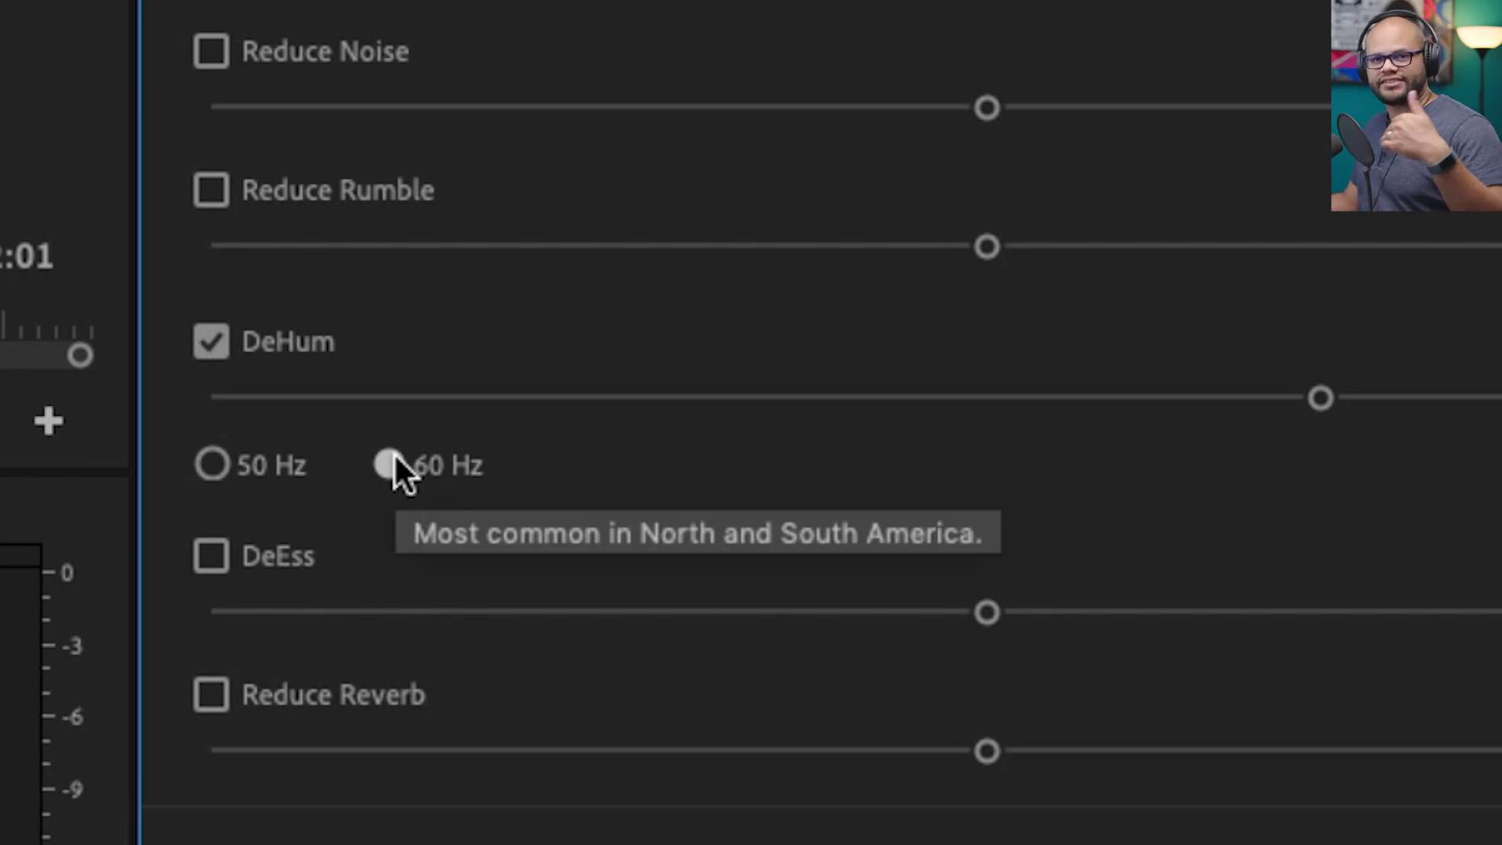
{"action": "left_click", "coordinate": [275, 469]}
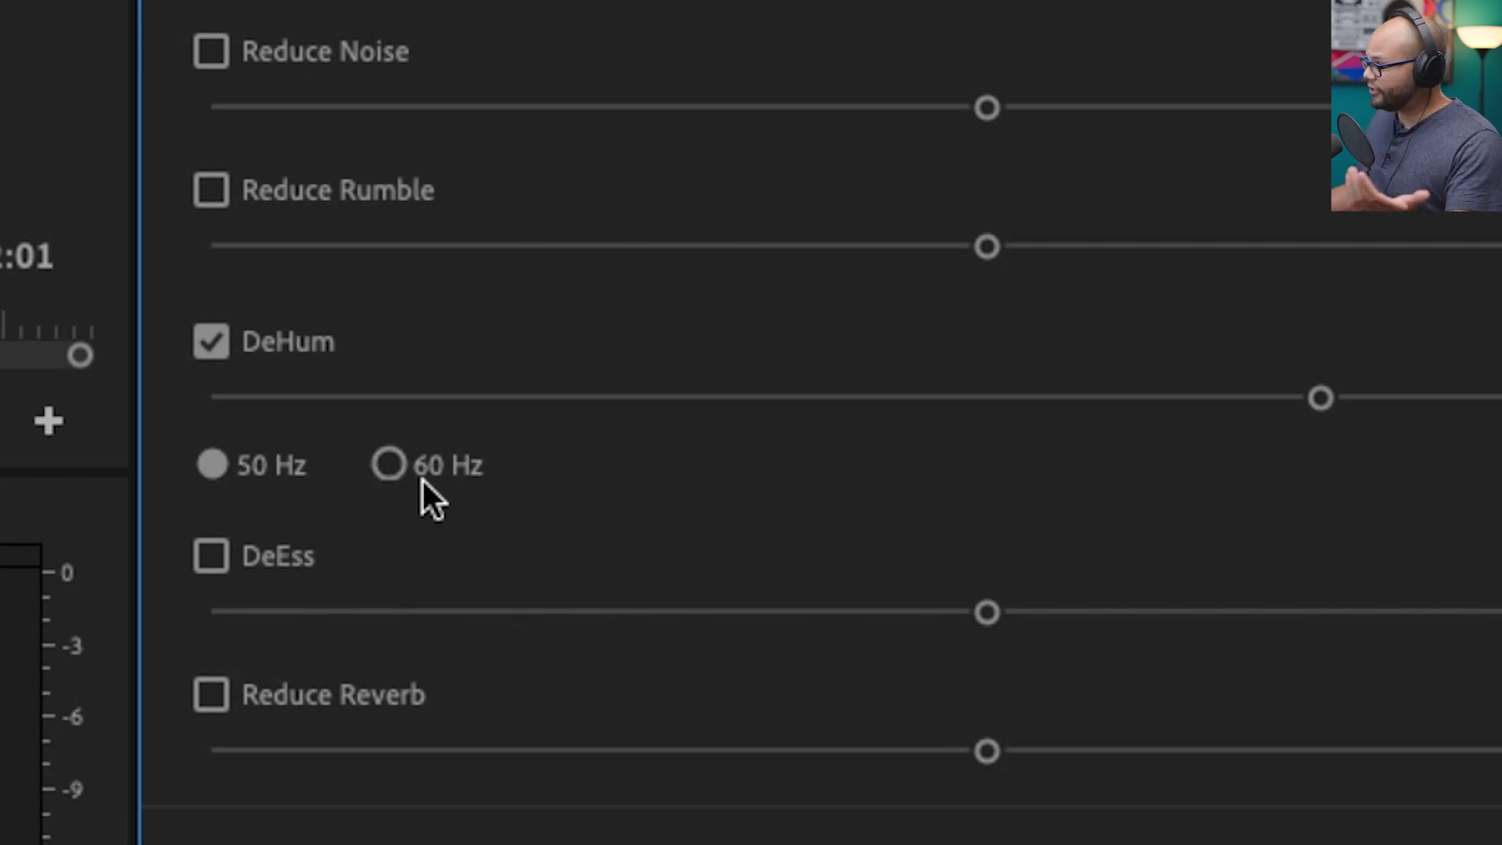
{"action": "left_click", "coordinate": [403, 470]}
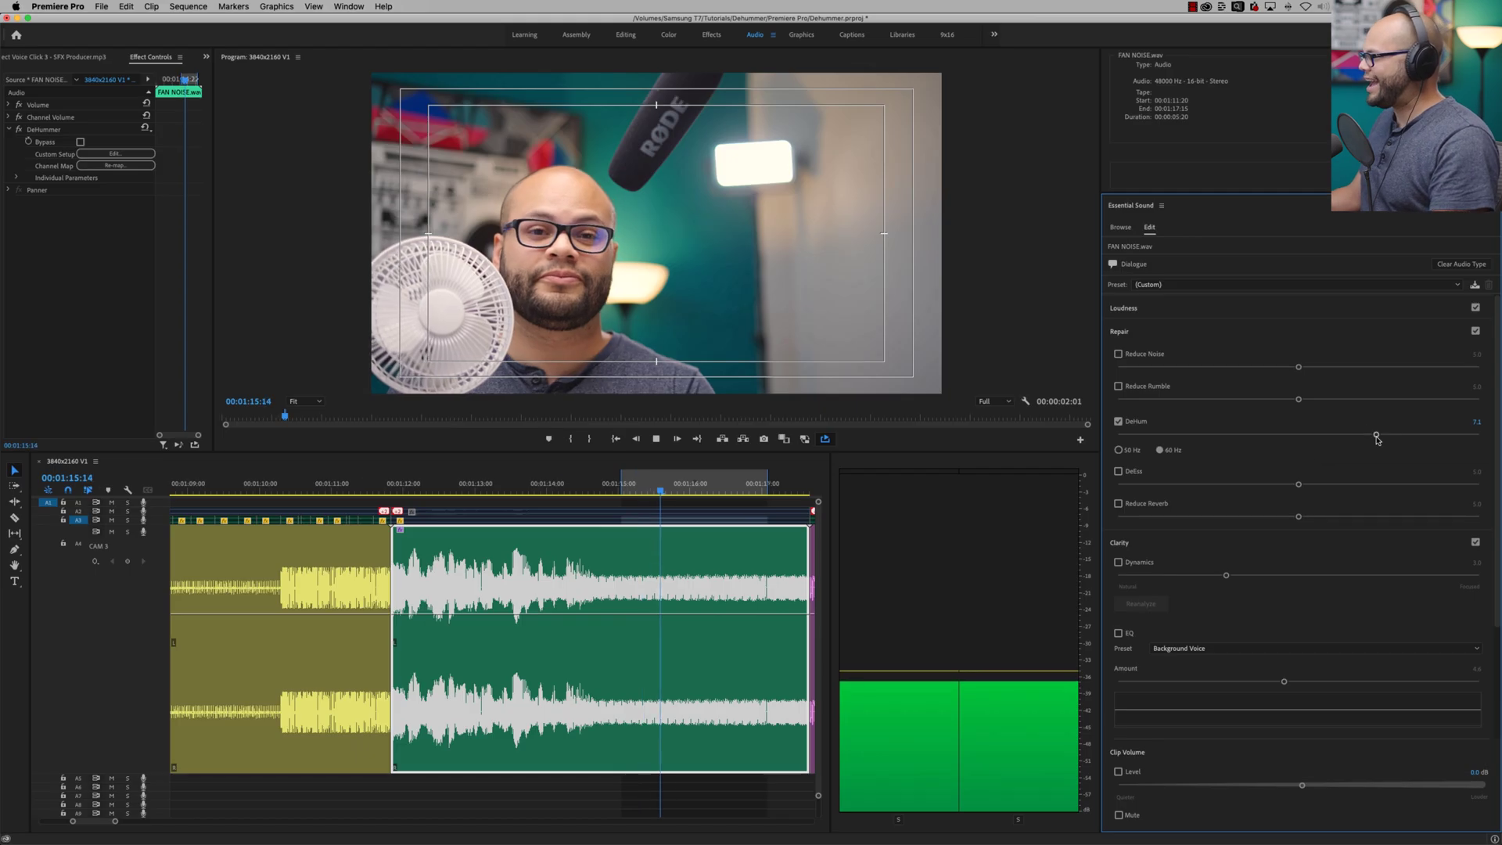
{"action": "left_click_drag", "start_coordinate": [1377, 434], "coordinate": [1482, 447]}
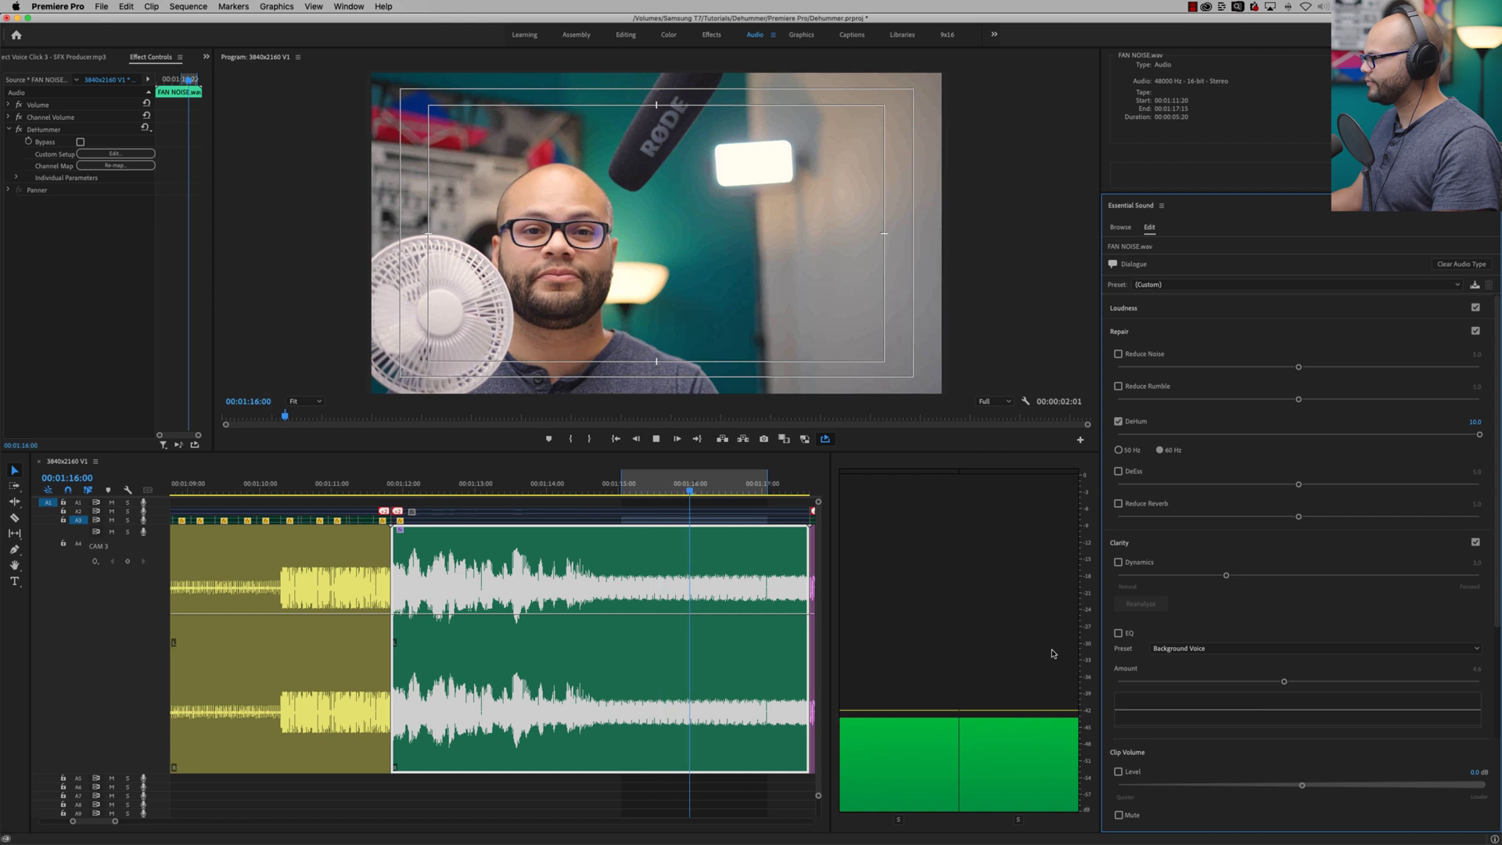
{"action": "key", "text": "space"}
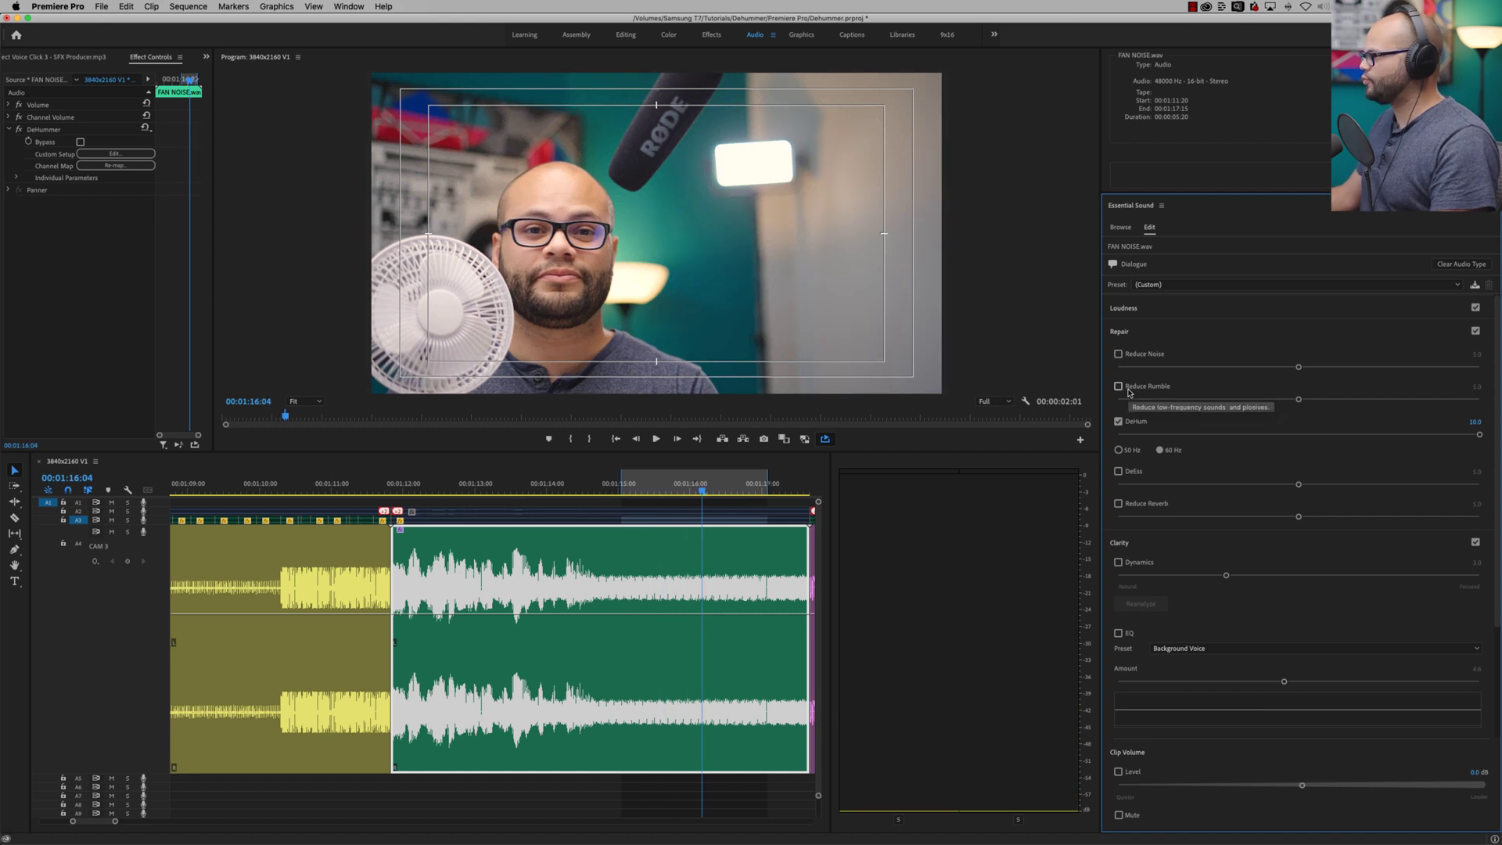
Enable Reduce Rumble at about 8.7 and Reduce Noise at about 6.7 while the loop plays
{"action": "key", "text": "space"}
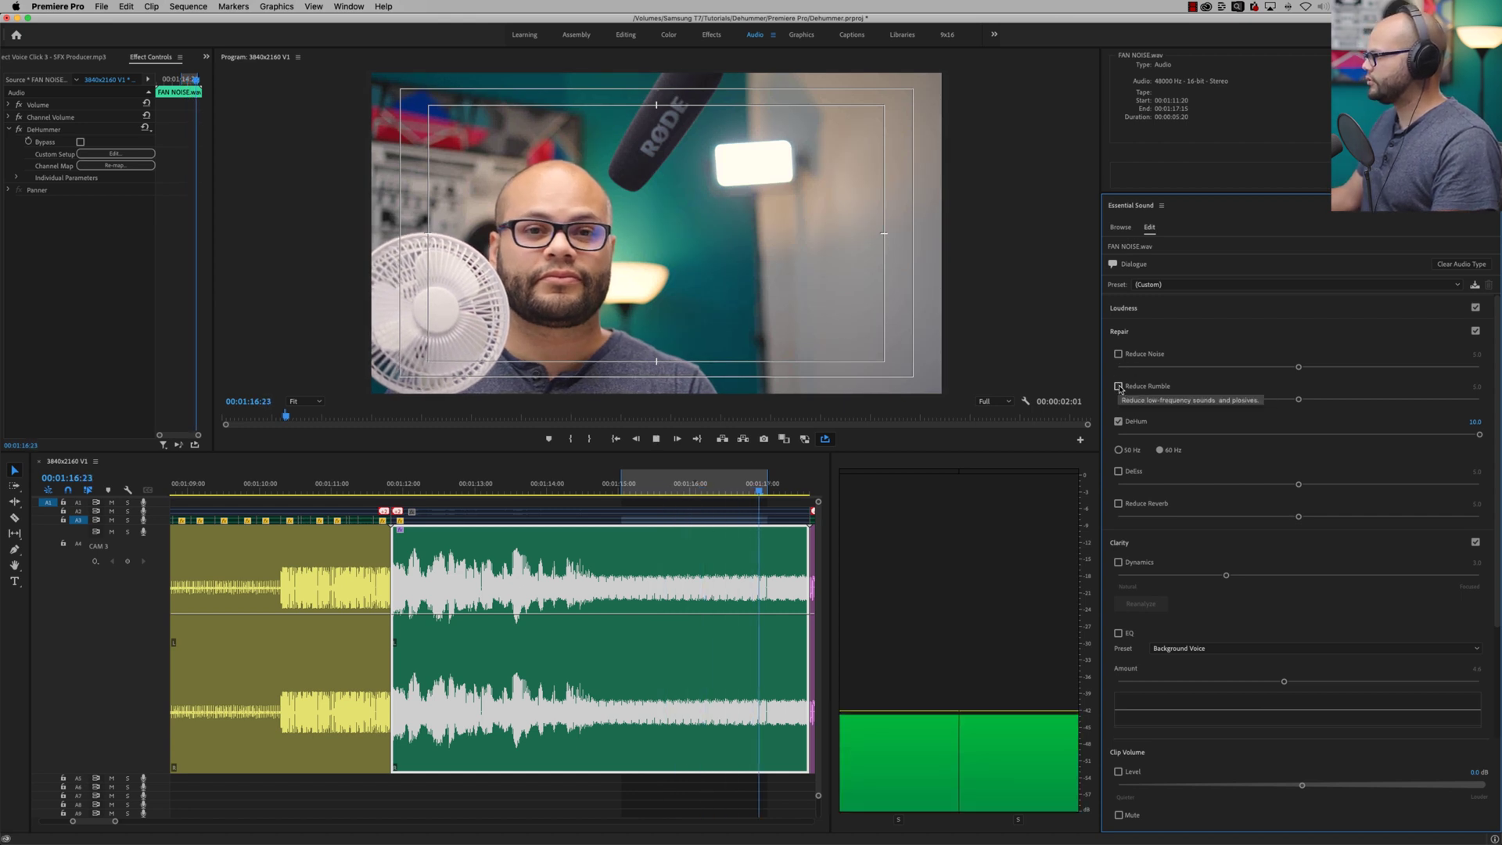
{"action": "left_click", "coordinate": [1119, 387]}
{"action": "left_click_drag", "start_coordinate": [1299, 400], "coordinate": [1399, 408]}
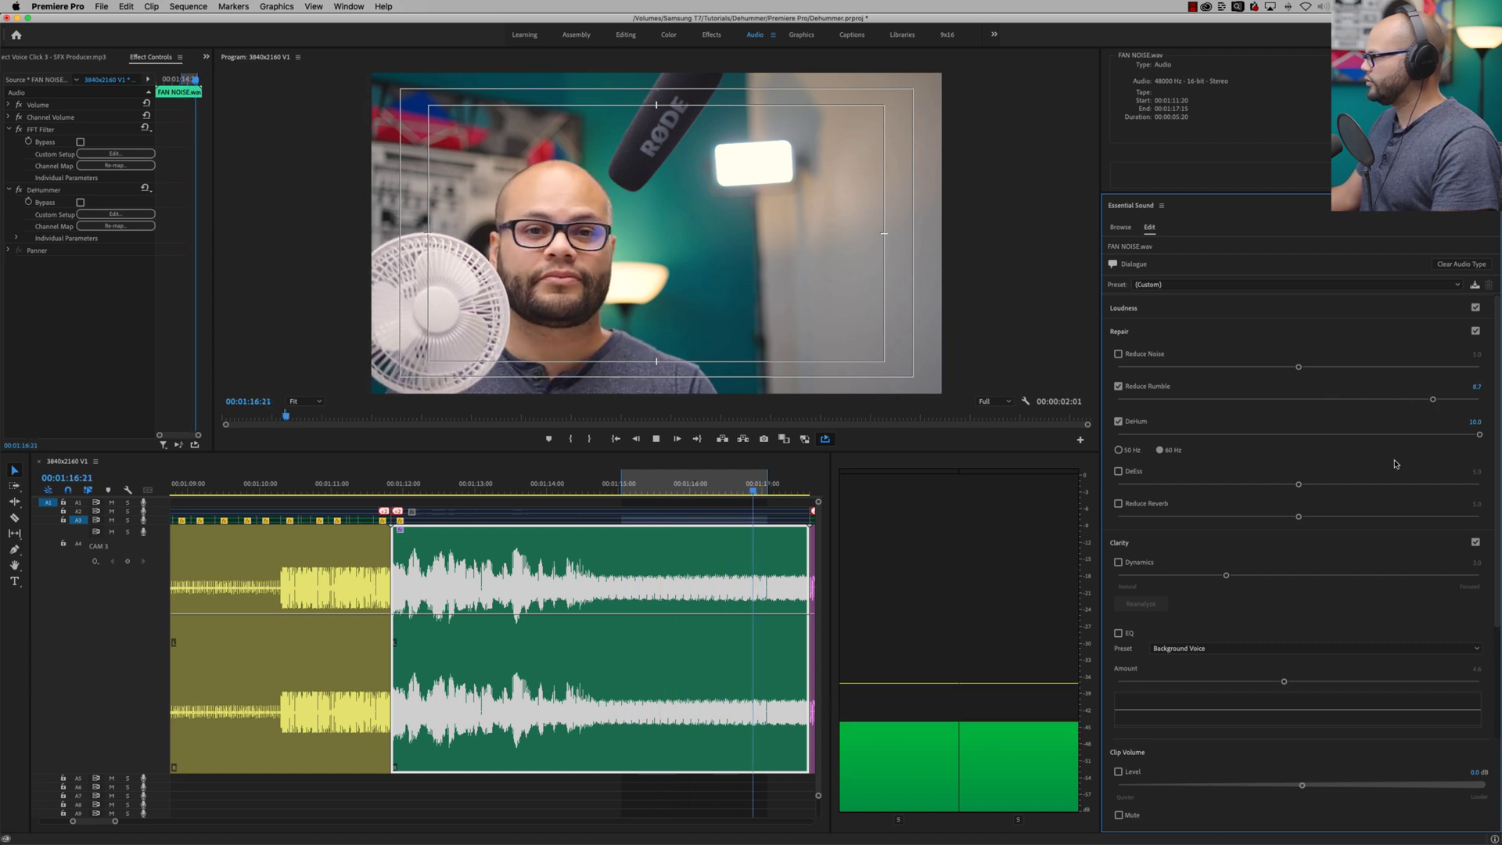
{"action": "left_click", "coordinate": [1119, 354]}
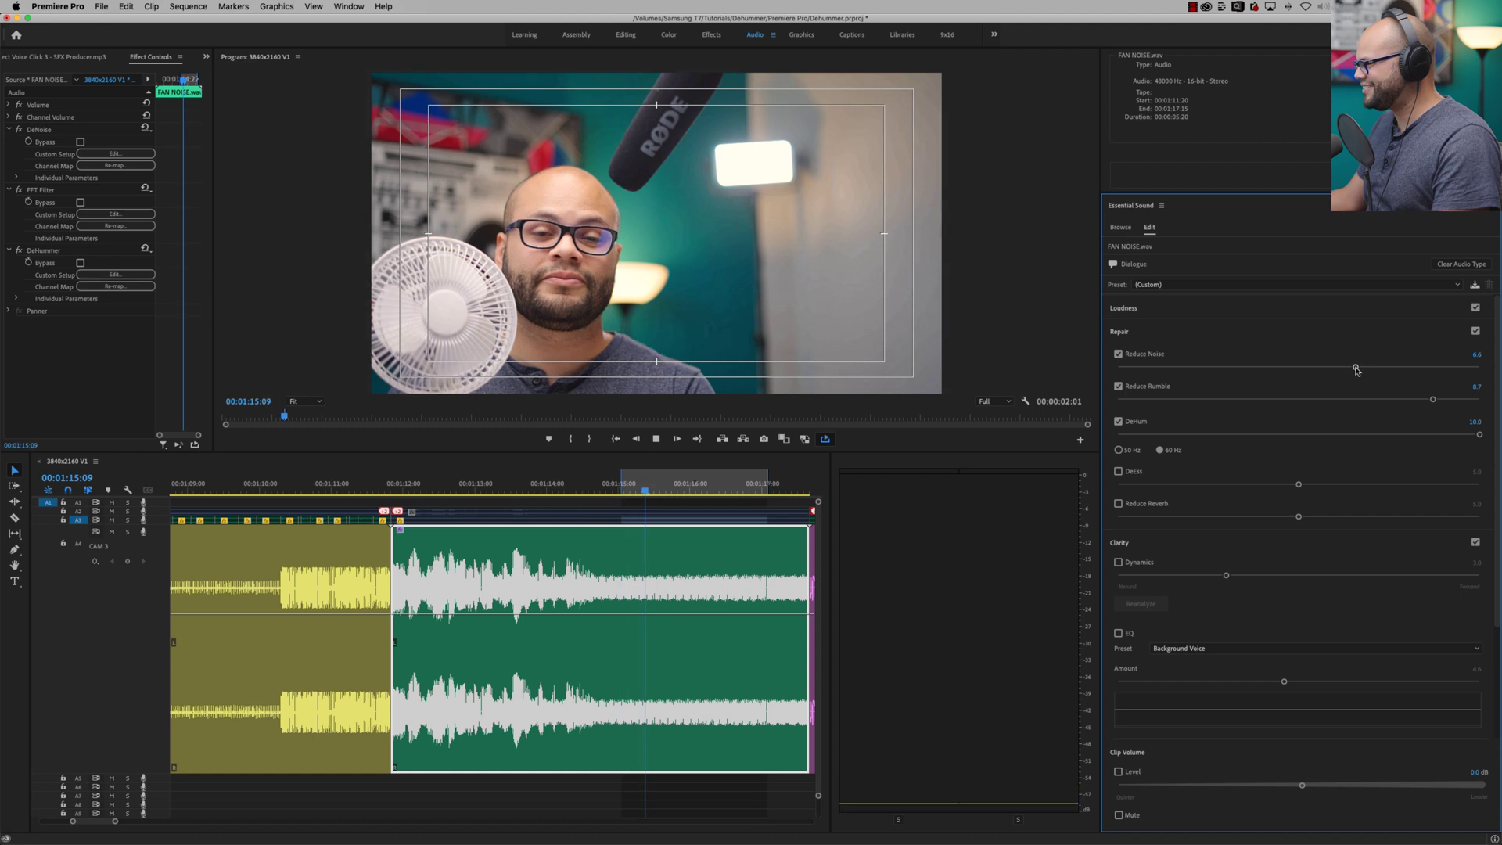
Extend the in and out points to cover the whole fan noise clip and play the range
{"action": "left_click_drag", "start_coordinate": [621, 477], "coordinate": [396, 503]}
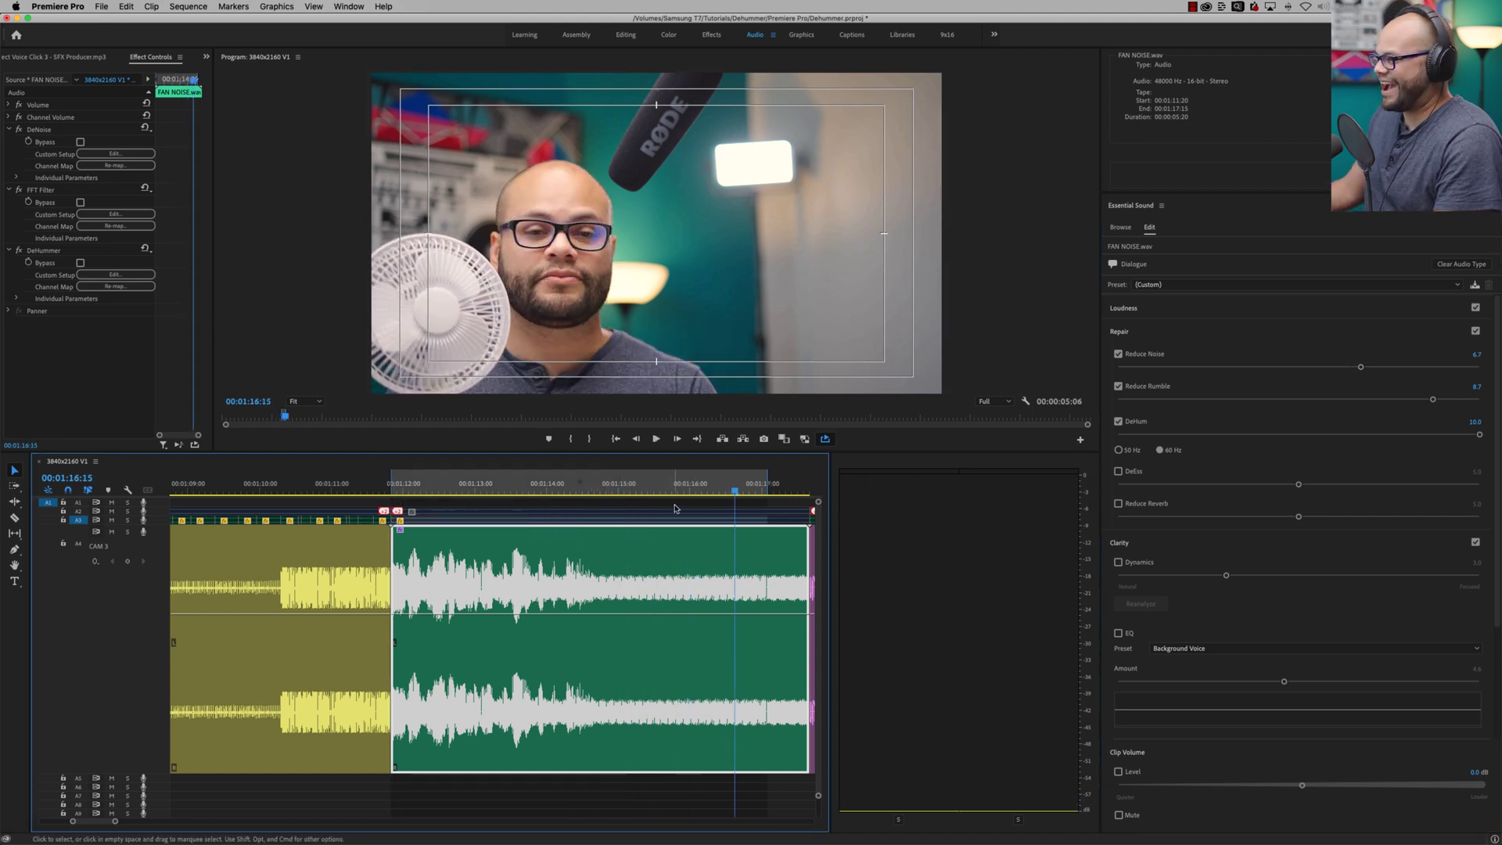
{"action": "left_click_drag", "start_coordinate": [766, 483], "coordinate": [810, 484]}
{"action": "key", "text": "space"}
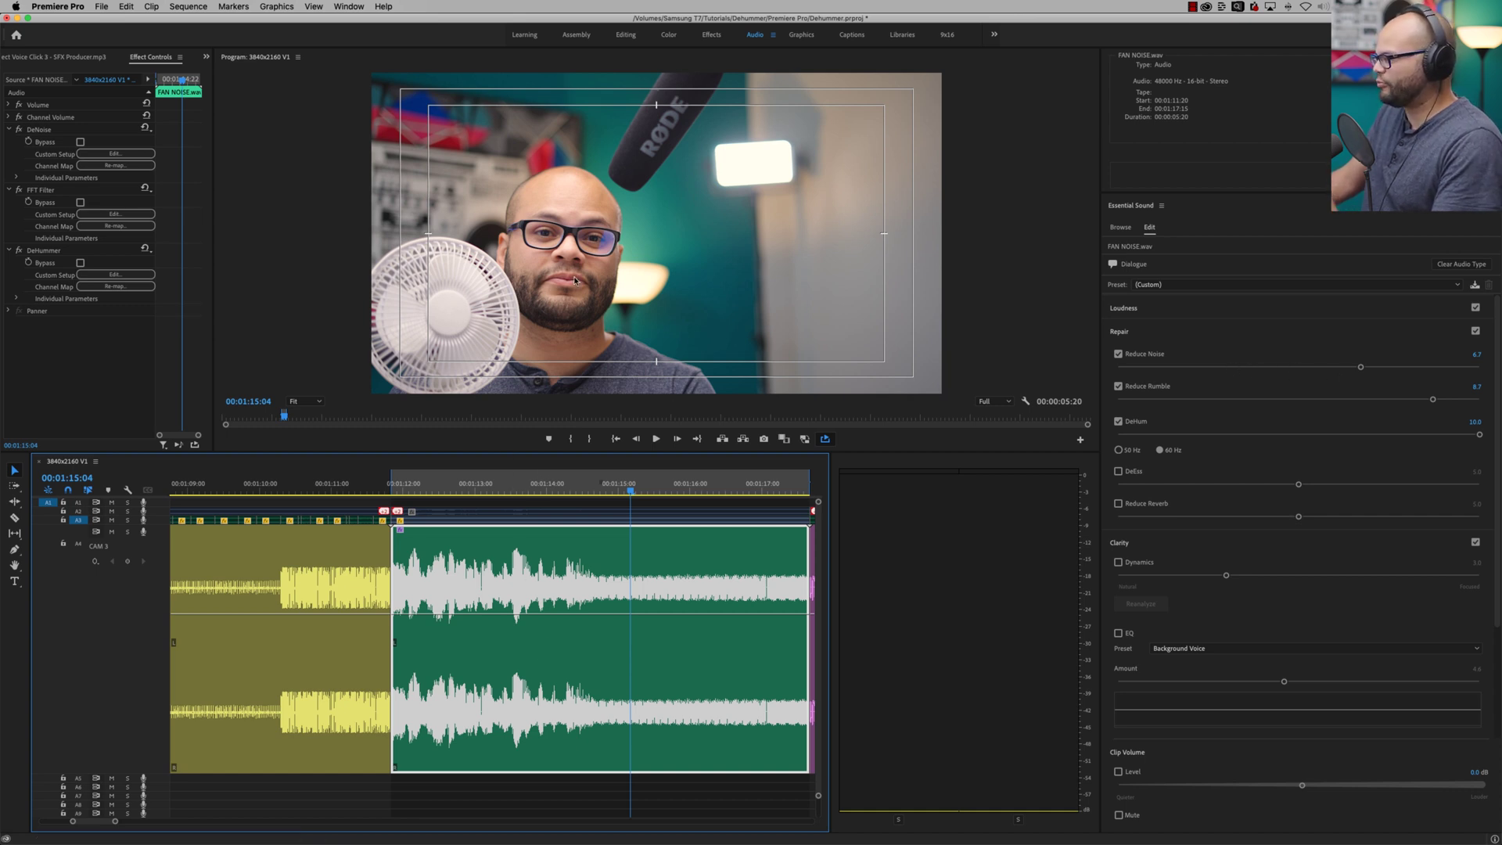
Rebalance the repair amounts during playback: Reduce Noise 3.8, Reduce Rumble 5.6 and DeHum 10.0
{"action": "key", "text": "space"}
{"action": "left_click_drag", "start_coordinate": [1361, 366], "coordinate": [1254, 378]}
{"action": "left_click_drag", "start_coordinate": [1433, 399], "coordinate": [1319, 399]}
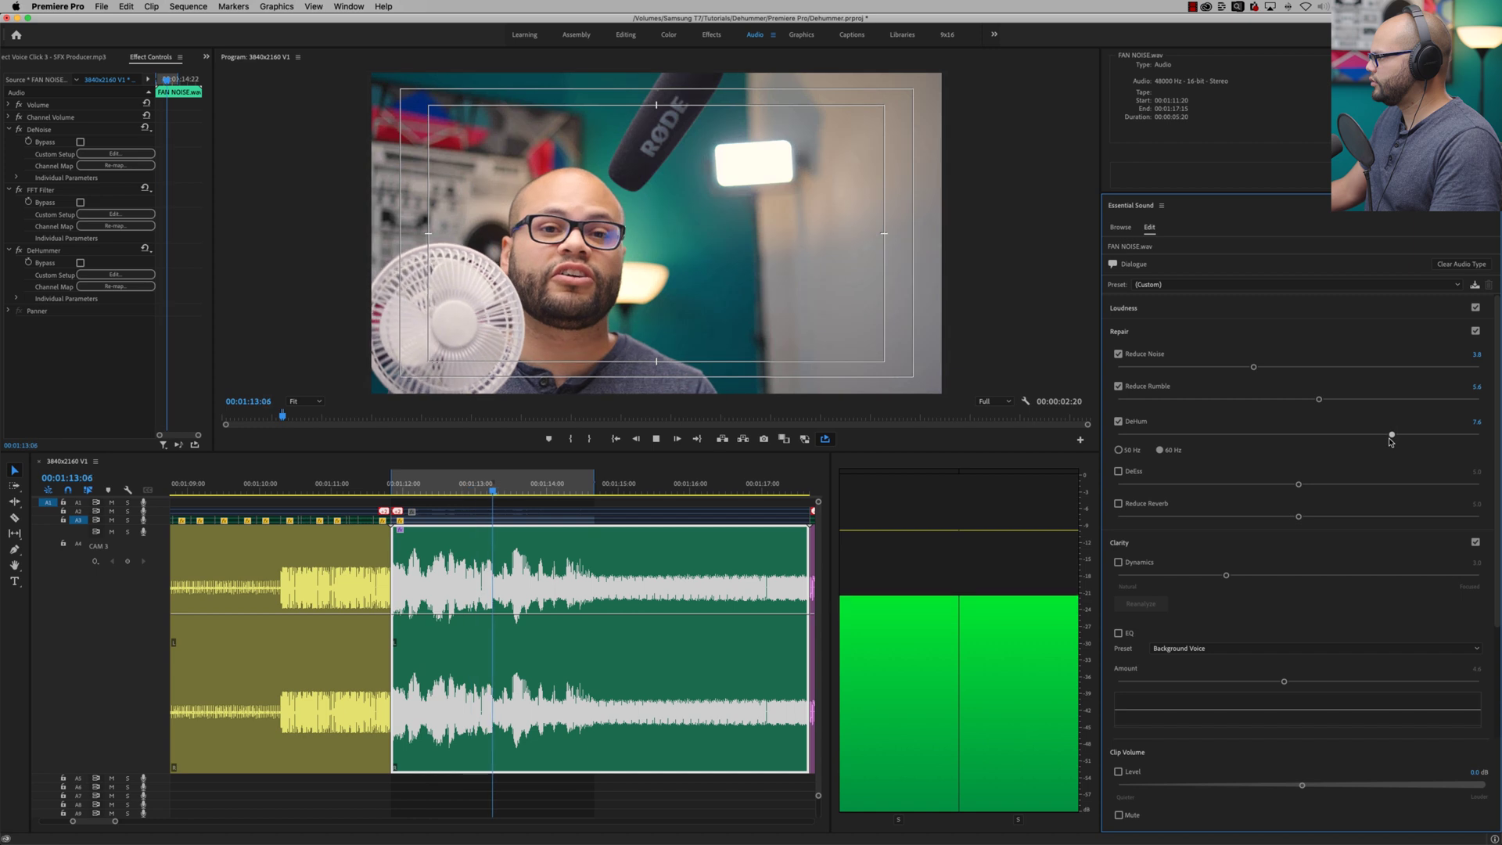
{"action": "left_click_drag", "start_coordinate": [1351, 435], "coordinate": [1480, 435]}
Switch from the fan noise clip to the CAM 1 audio clip and play the marked range for comparison
{"action": "scroll", "coordinate": [657, 513], "scroll_direction": "up", "scroll_amount": 3}
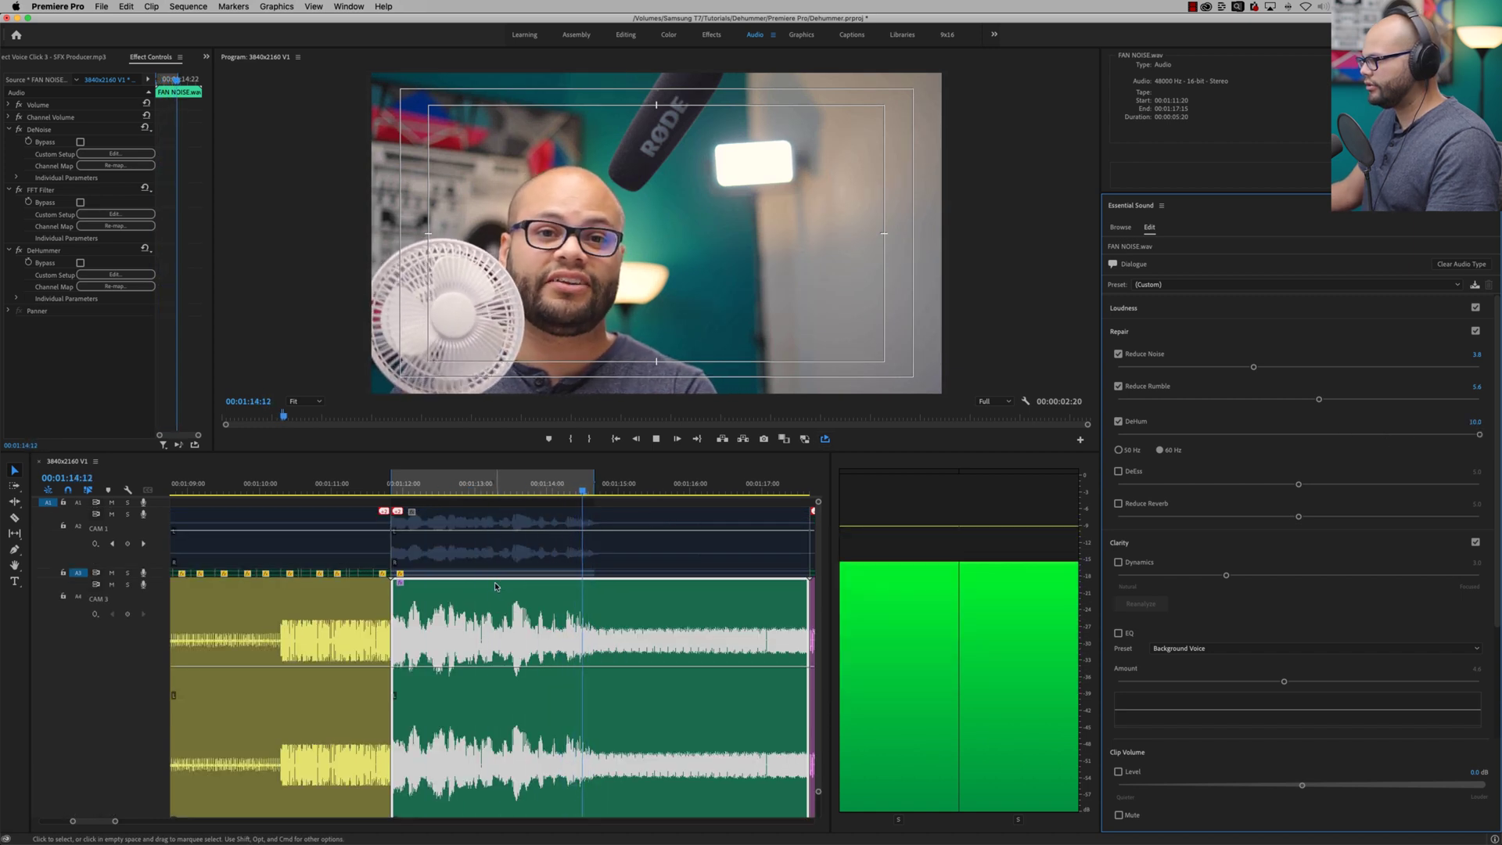
{"action": "left_click", "coordinate": [438, 526]}
{"action": "key", "text": "space"}
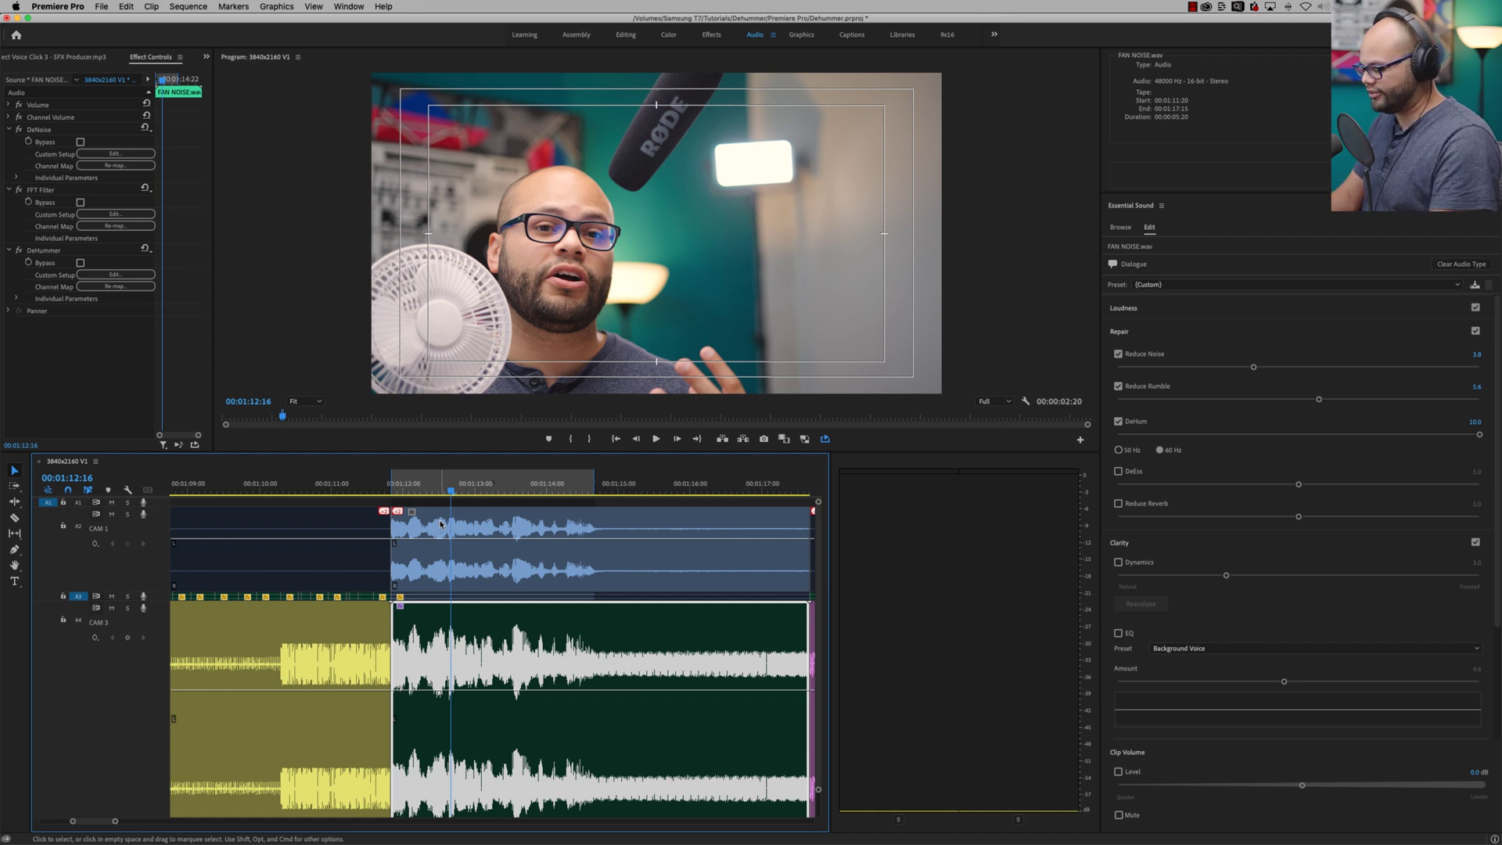
{"action": "key", "text": "space"}
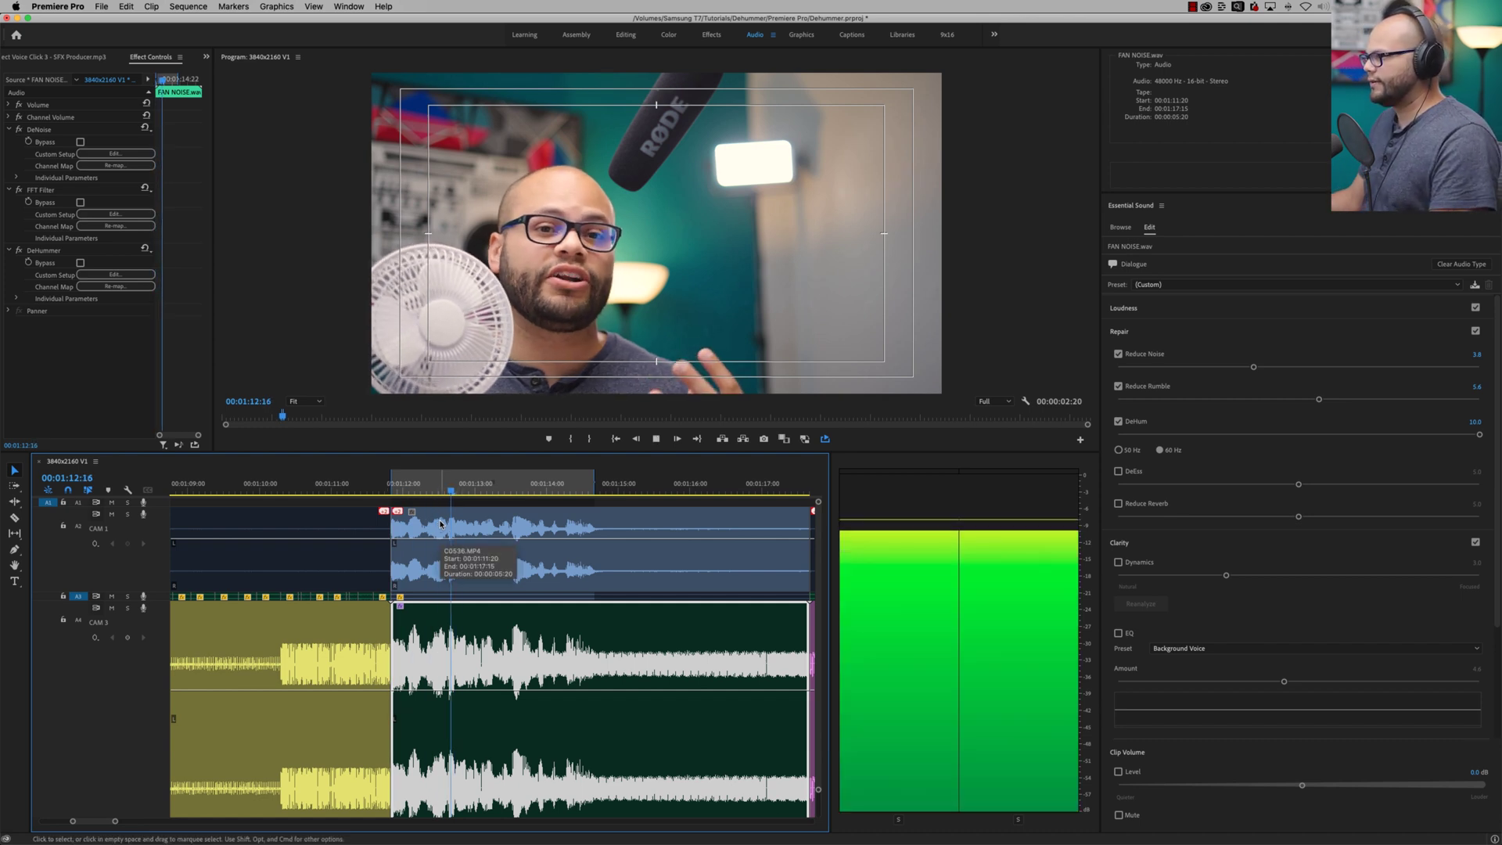
{"action": "key", "text": "space"}
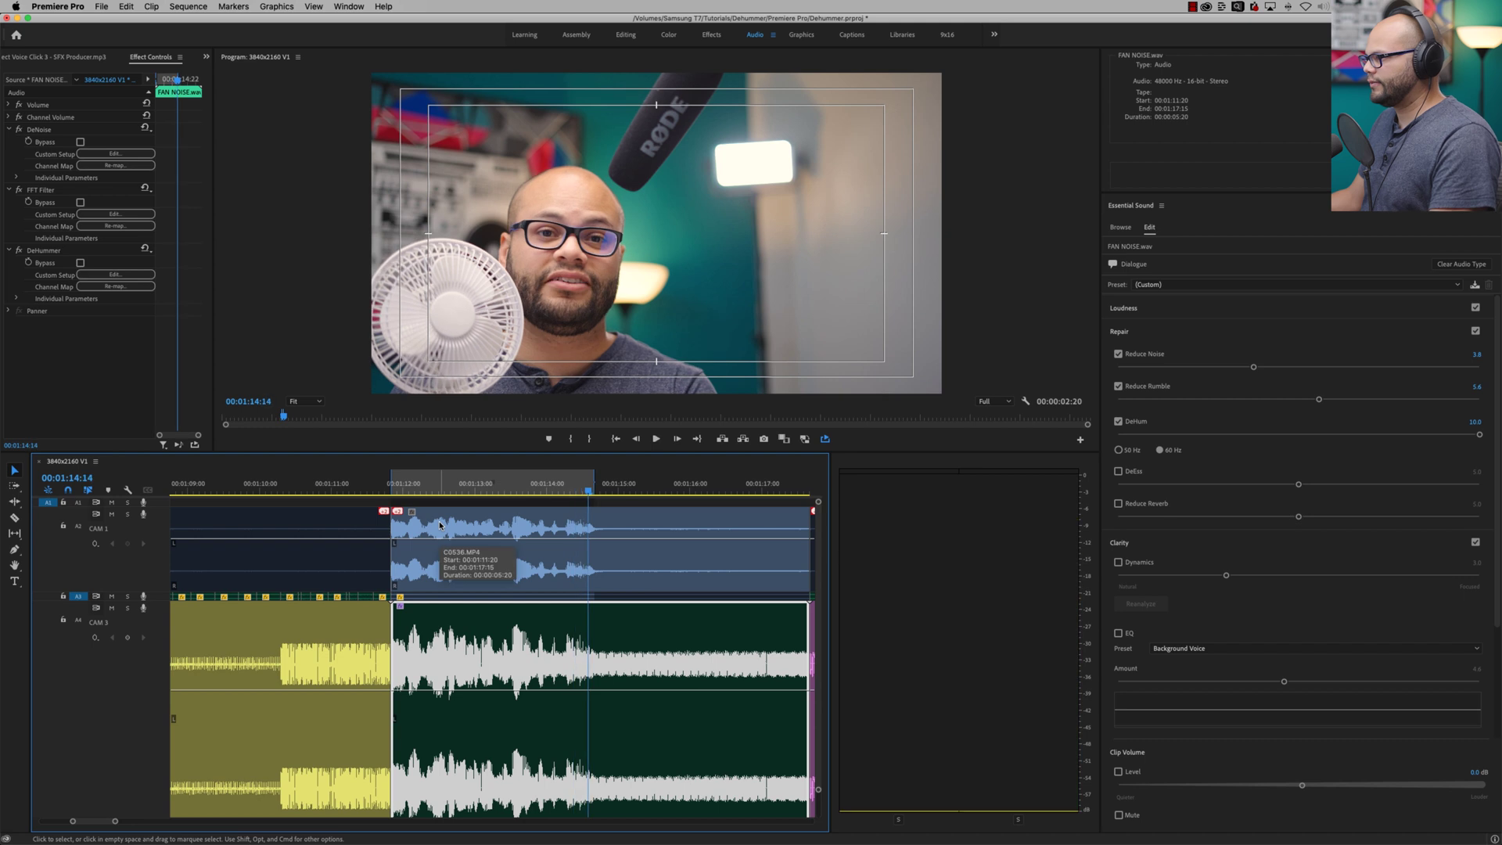
Switch back to the repaired fan noise clip and play it from its start at 00:01:11:20
{"action": "left_click", "coordinate": [451, 643]}
{"action": "key", "text": "Up"}
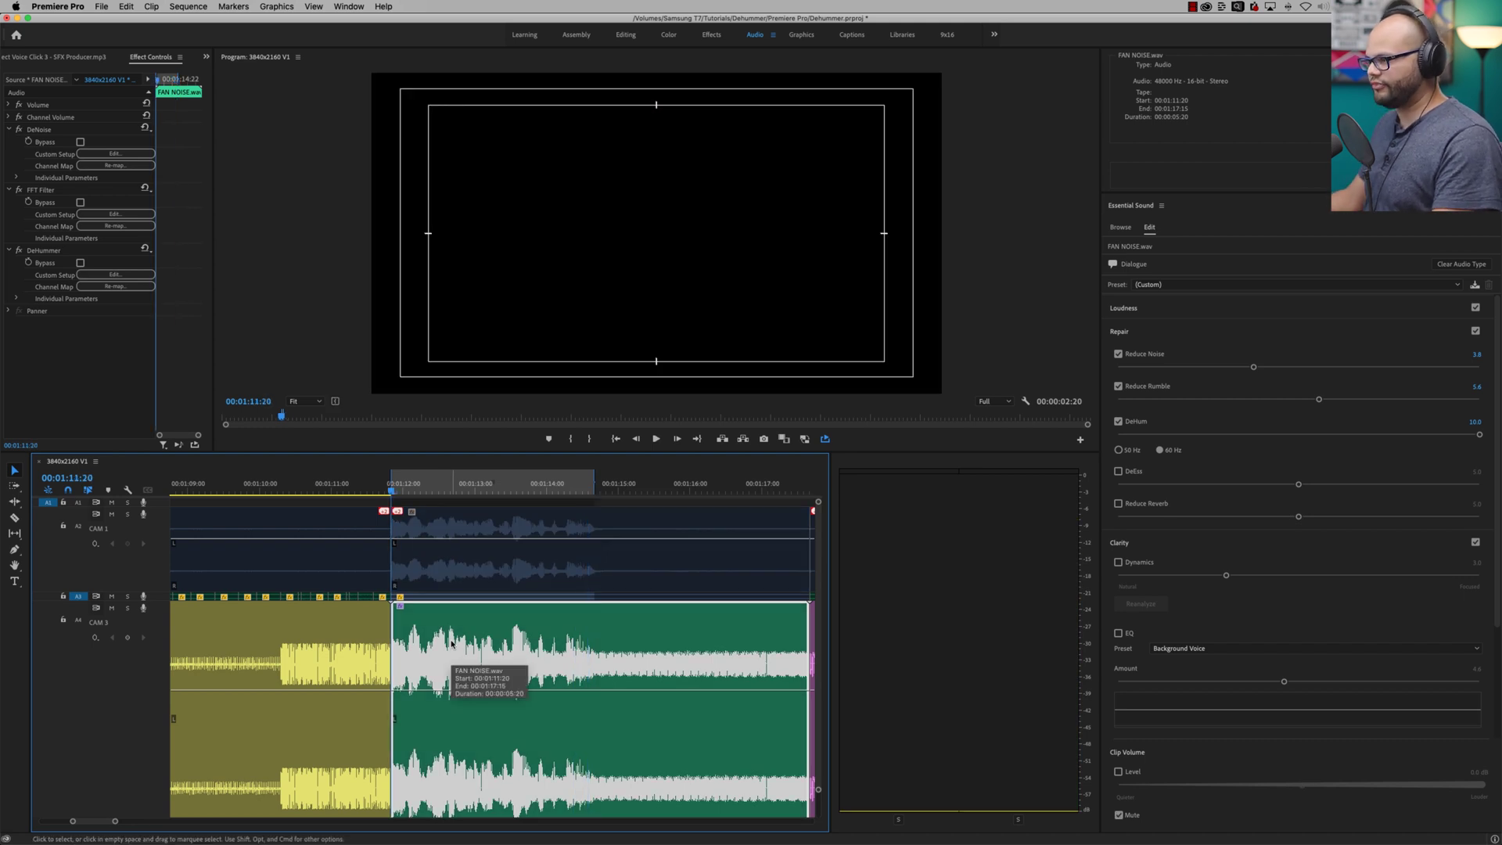
{"action": "key", "text": "space"}
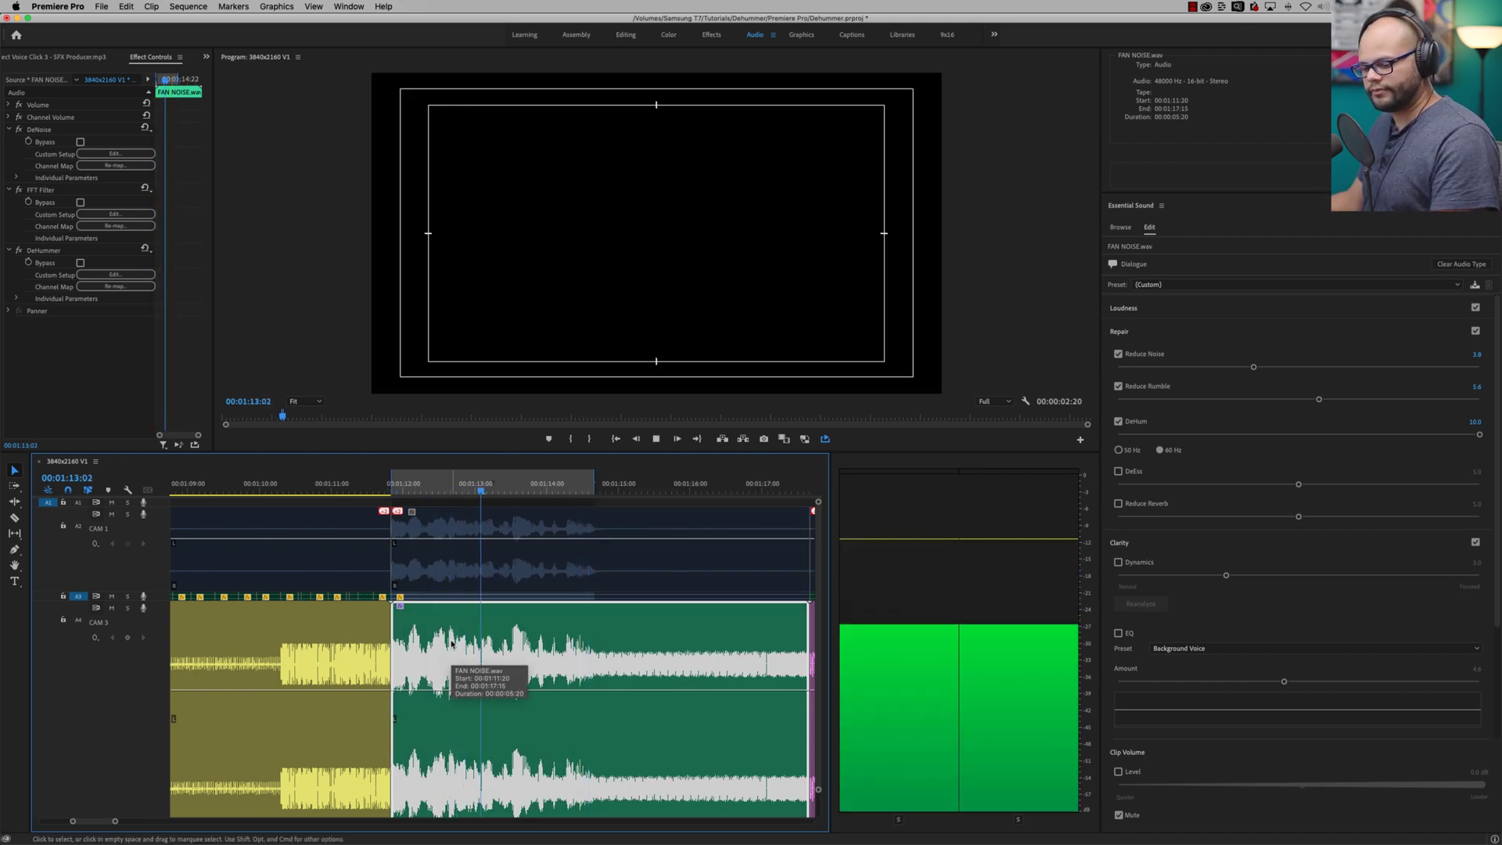
Stop playback and extend the timeline's out point to the end of the fan noise clip
{"action": "key", "text": "space"}
{"action": "key", "text": "Up"}
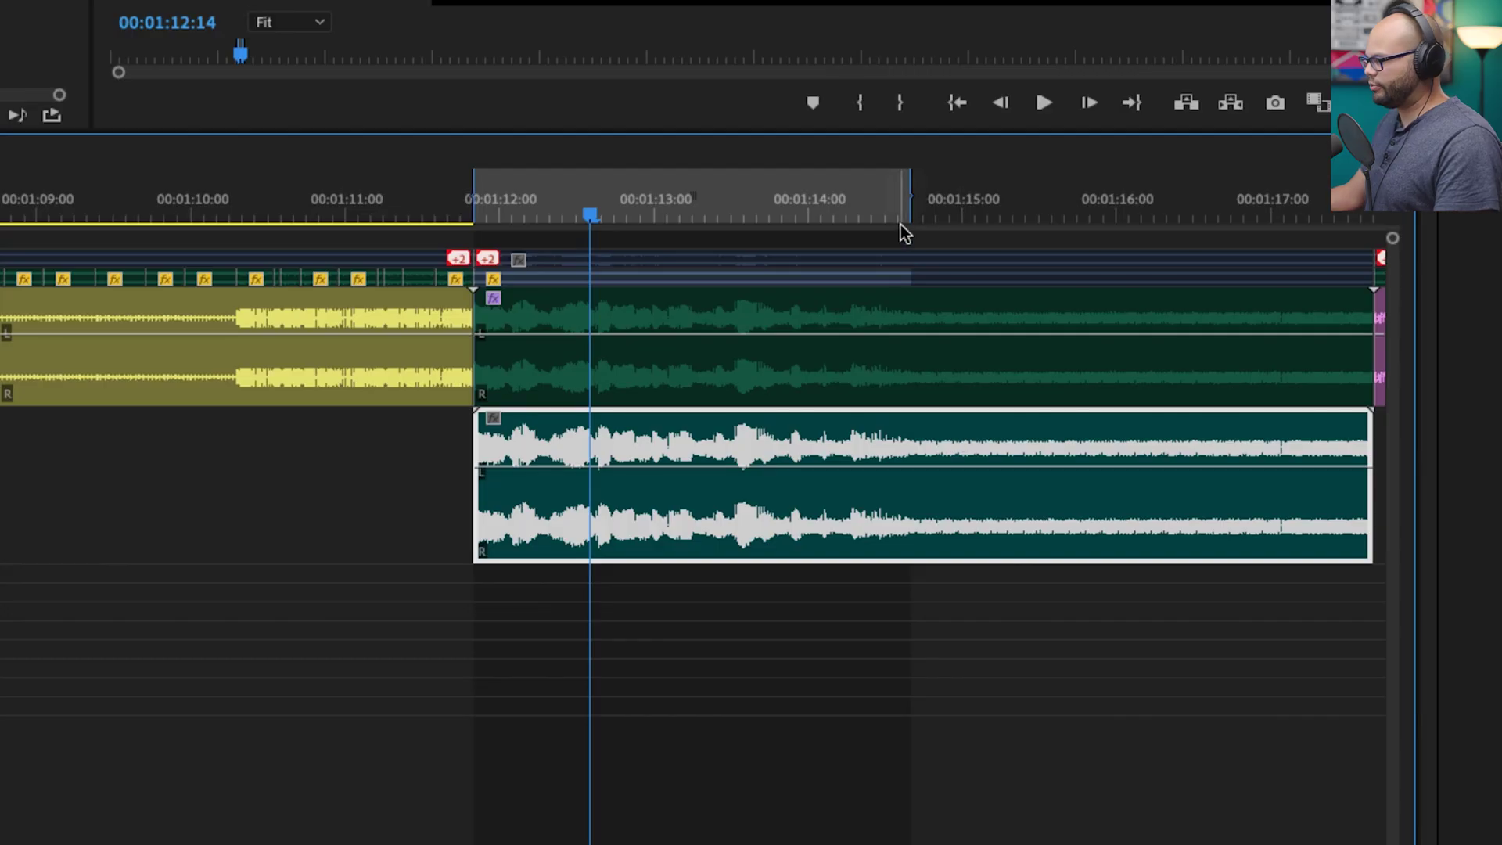
{"action": "left_click_drag", "start_coordinate": [912, 195], "coordinate": [1373, 195]}
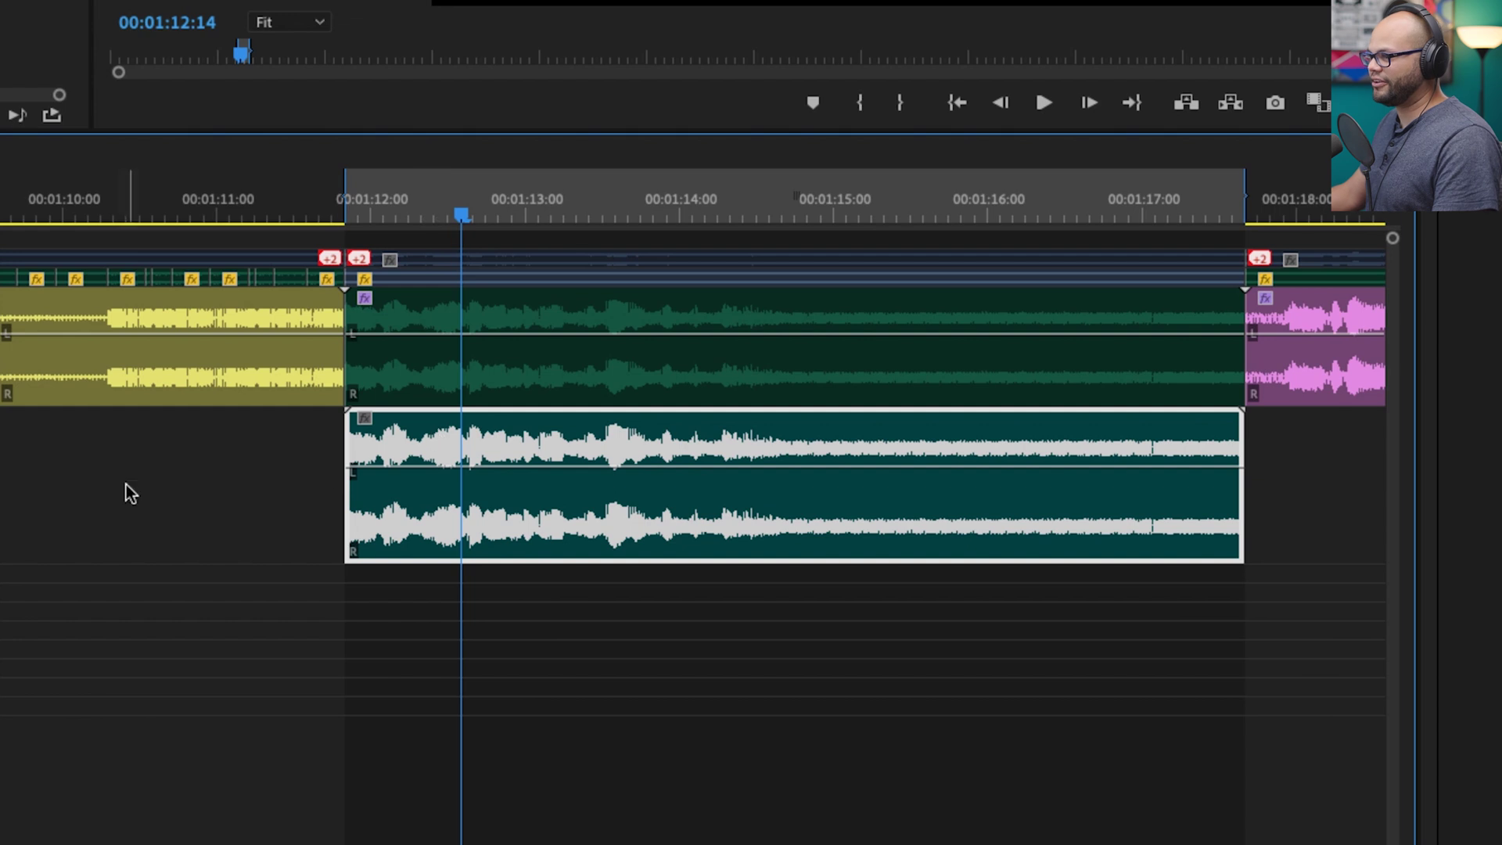
{"action": "scroll", "coordinate": [131, 493], "scroll_direction": "up", "scroll_amount": 2}
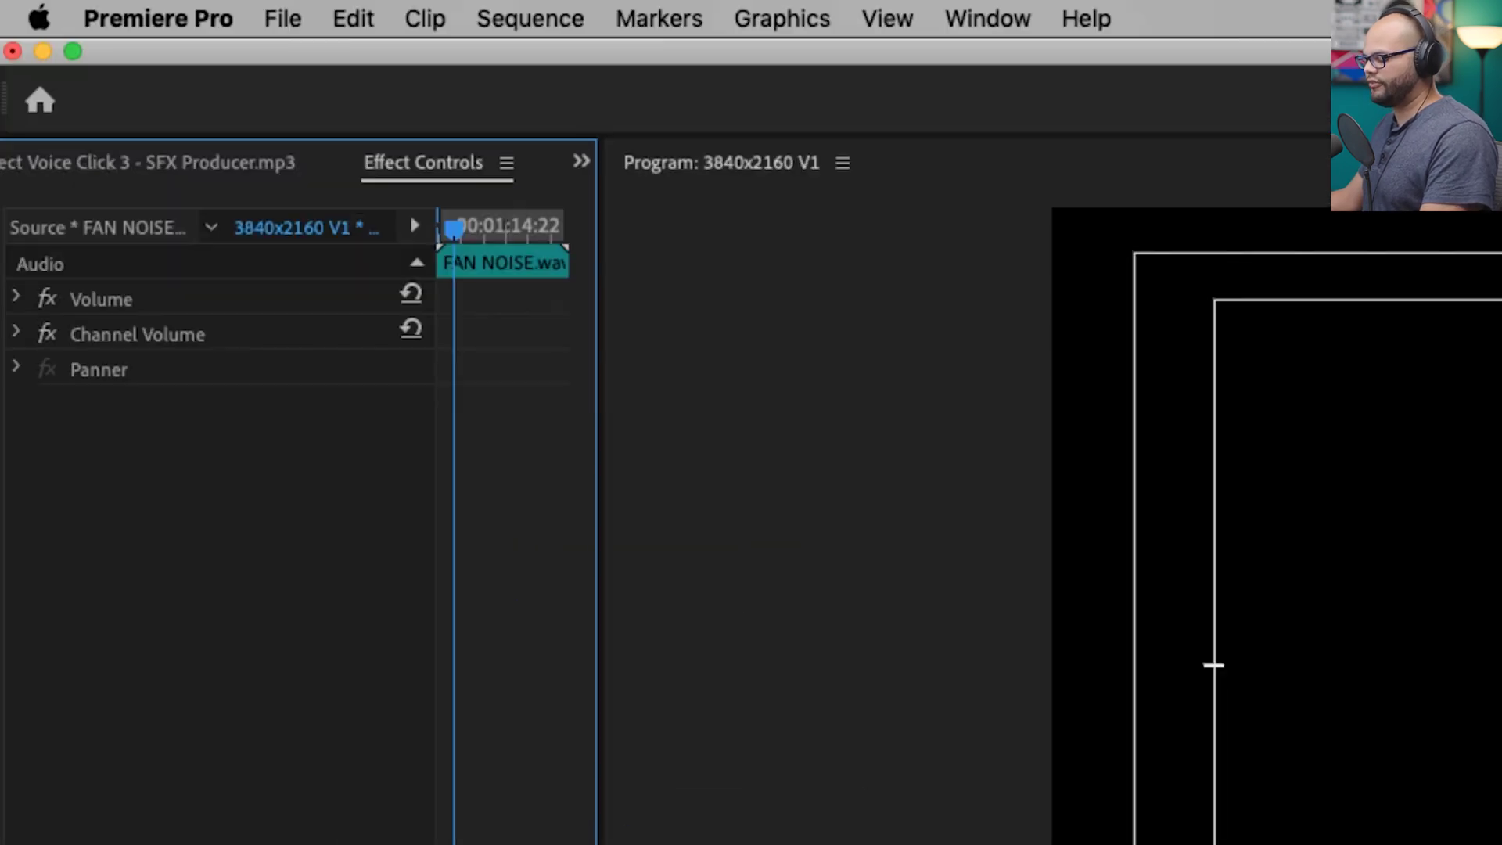
Apply the DeHummer and DeNoise effects from Noise Reduction/Restoration to the fan noise clip on the SFX 1 track
{"action": "key", "text": "shift+7"}
{"action": "left_click", "coordinate": [16, 318]}
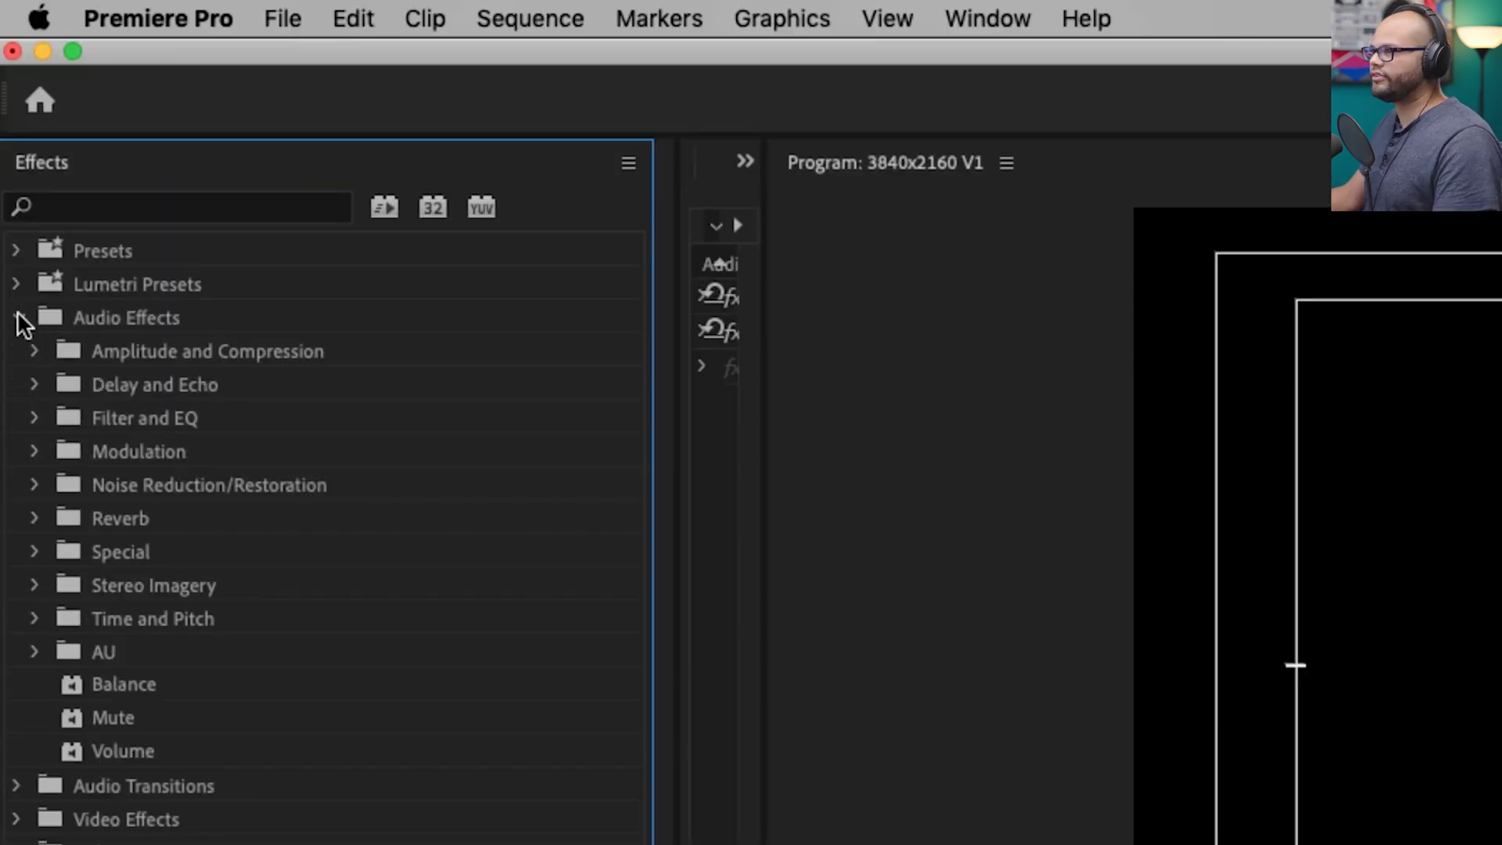
{"action": "left_click", "coordinate": [34, 485]}
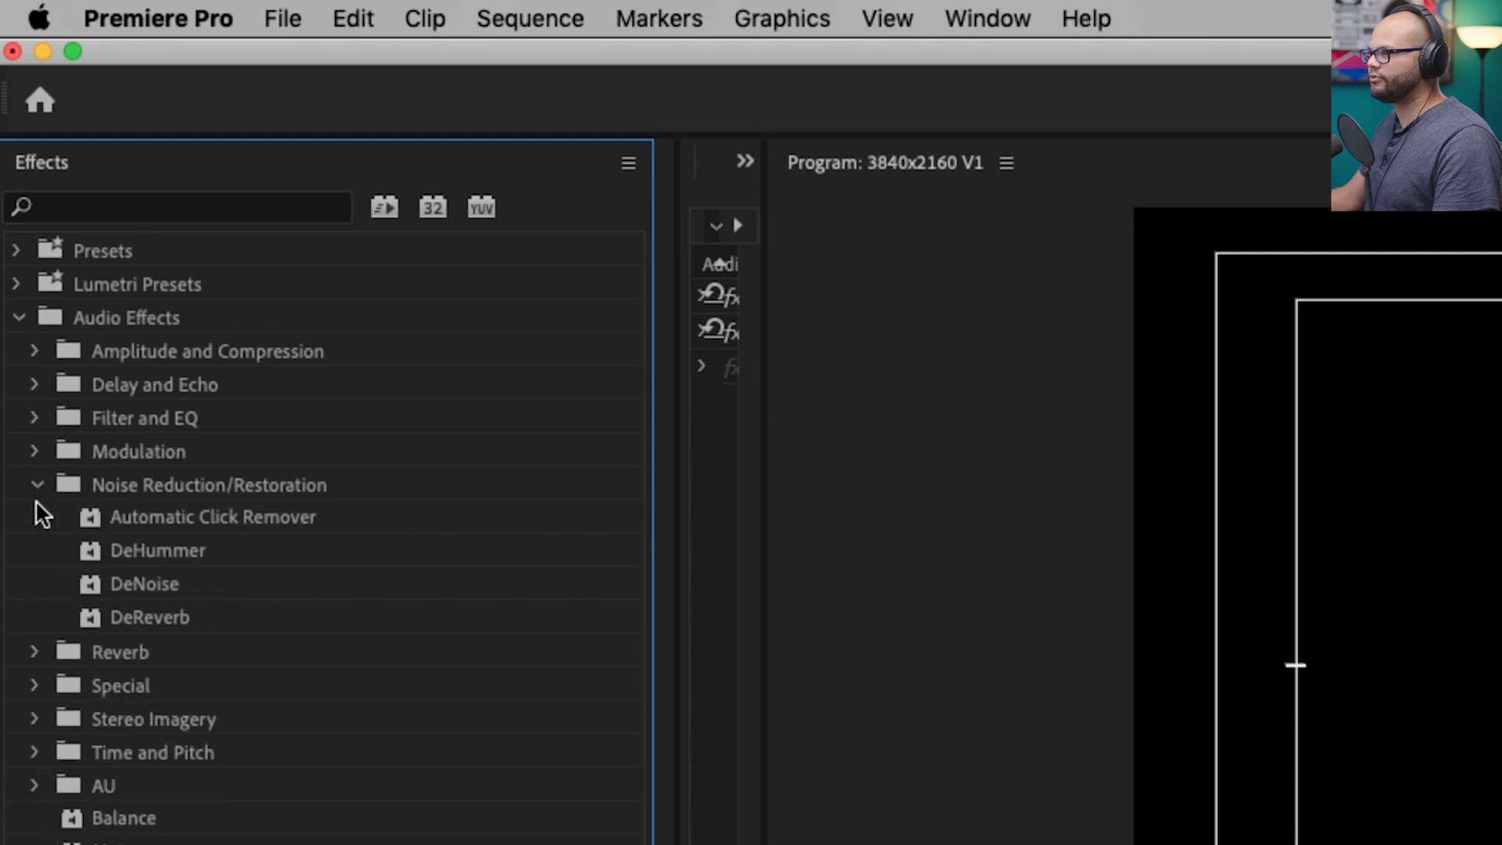
{"action": "left_click", "coordinate": [176, 519]}
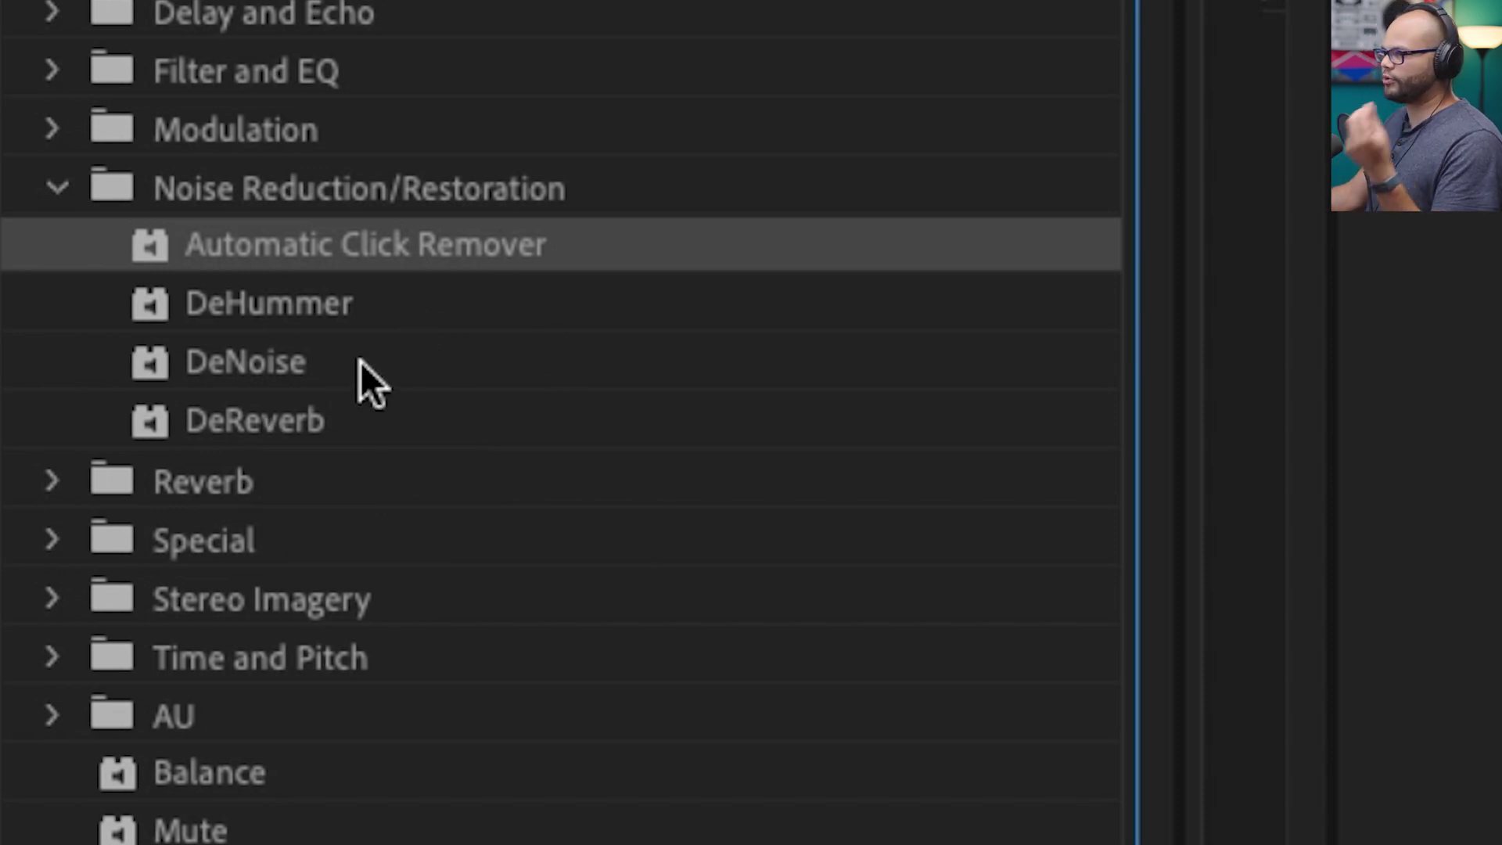
{"action": "left_click", "coordinate": [333, 327]}
{"action": "left_click", "coordinate": [325, 352]}
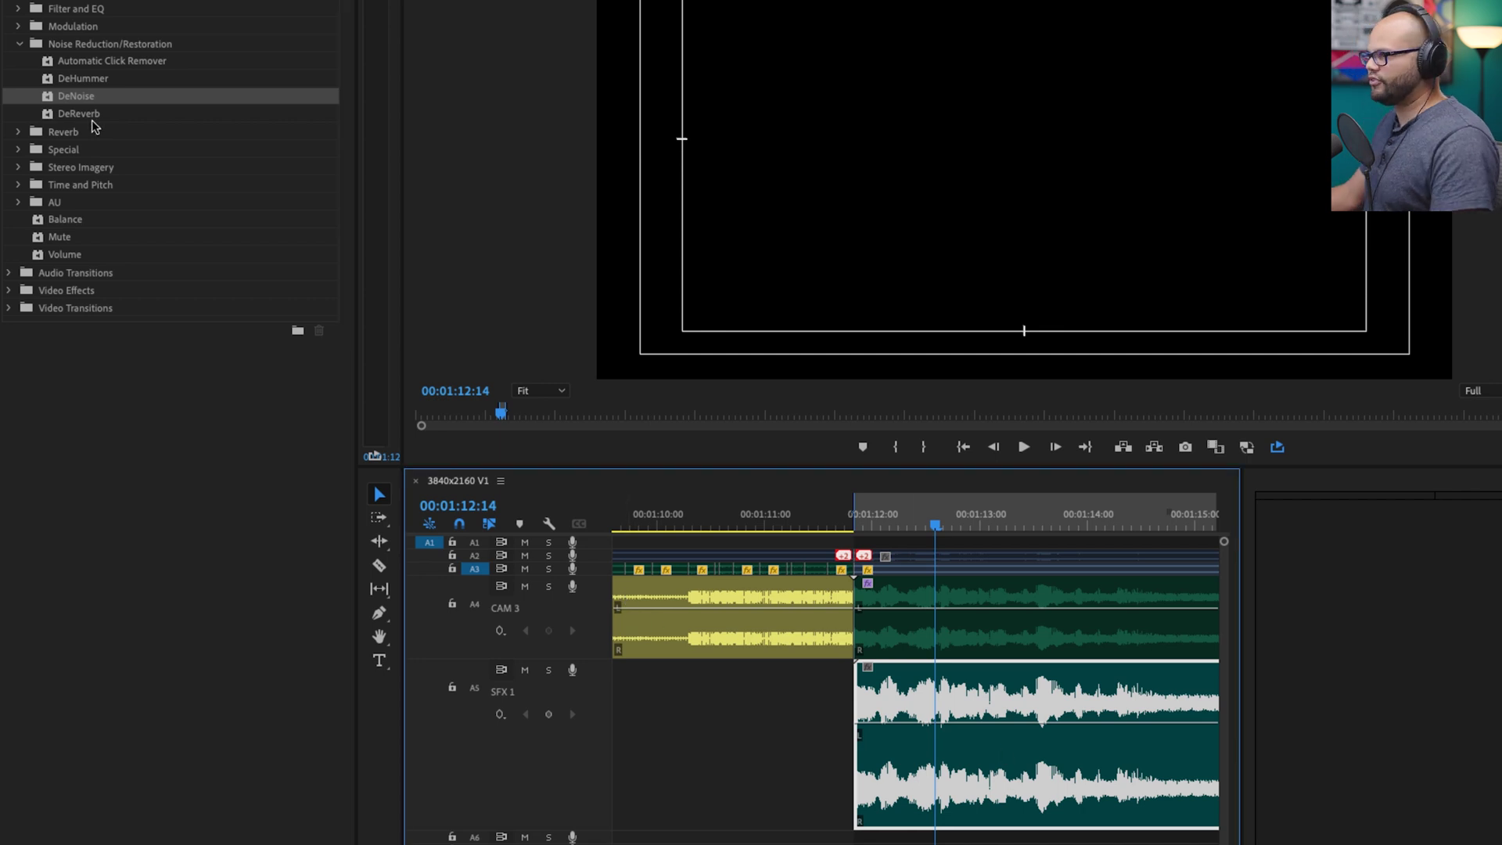
{"action": "left_click", "coordinate": [92, 81]}
{"action": "left_click_drag", "start_coordinate": [340, 105], "coordinate": [933, 681]}
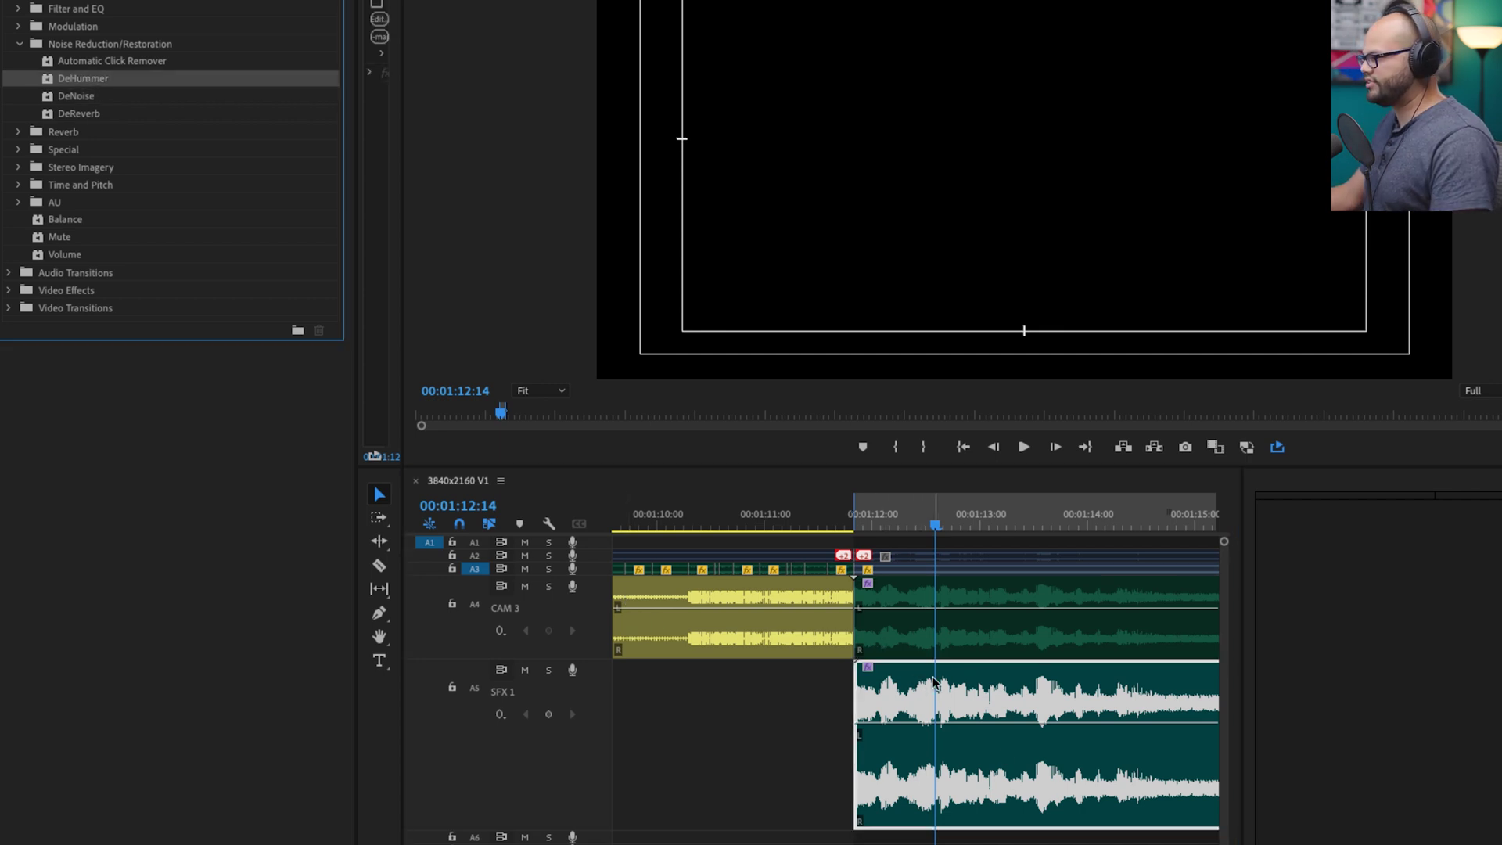
{"action": "left_click_drag", "start_coordinate": [76, 97], "coordinate": [931, 704]}
Widen the Effect Controls with DeNoise switched off, and open the DeHummer's custom setup for the fan noise clip
{"action": "left_click_drag", "start_coordinate": [401, 65], "coordinate": [805, 68]}
{"action": "left_click_drag", "start_coordinate": [241, 178], "coordinate": [41, 178]}
{"action": "left_click_drag", "start_coordinate": [273, 490], "coordinate": [42, 502]}
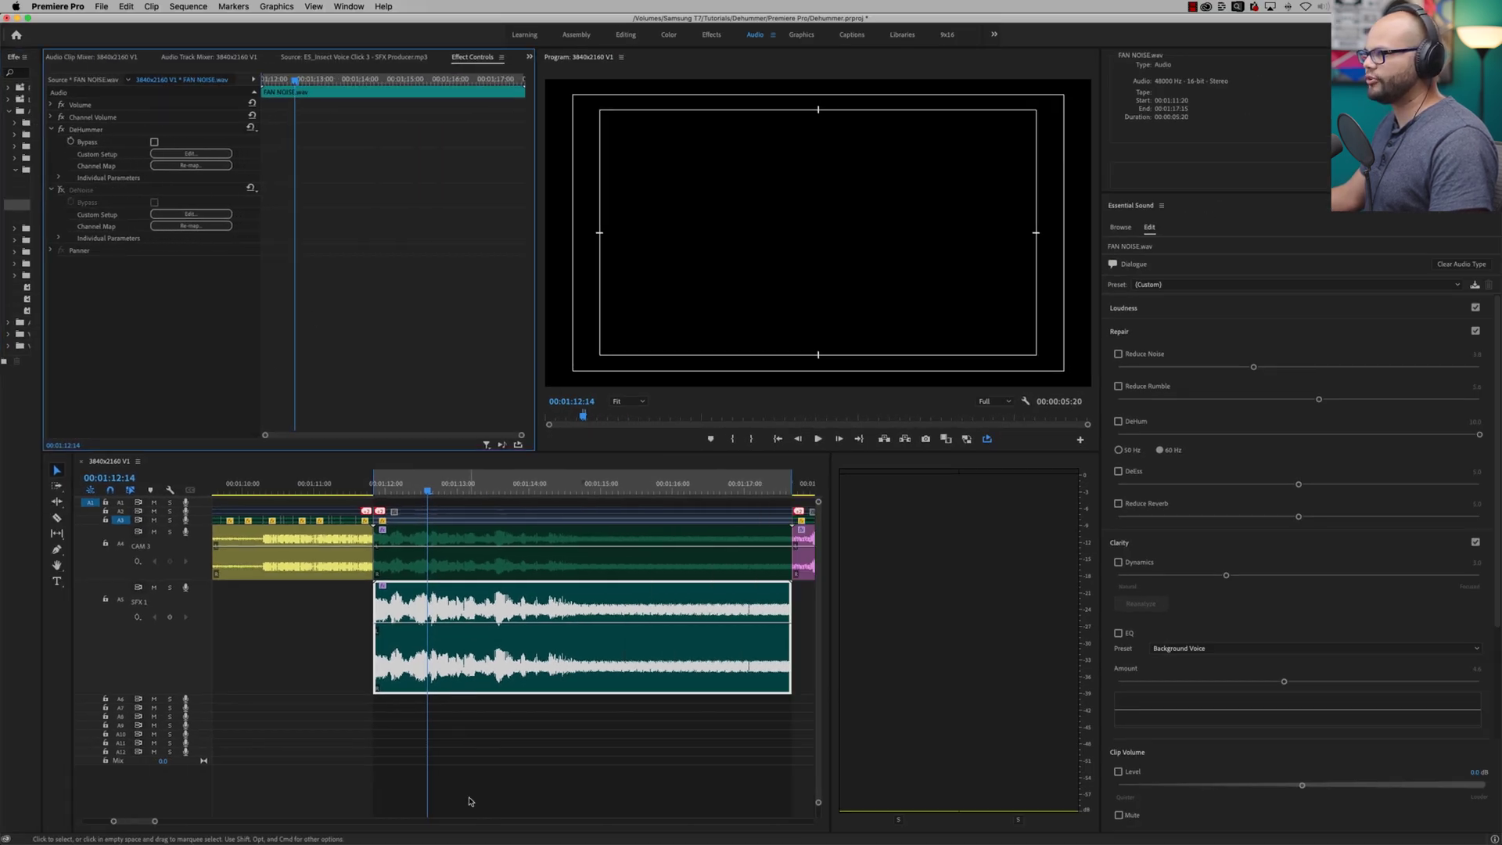
{"action": "left_click", "coordinate": [190, 153]}
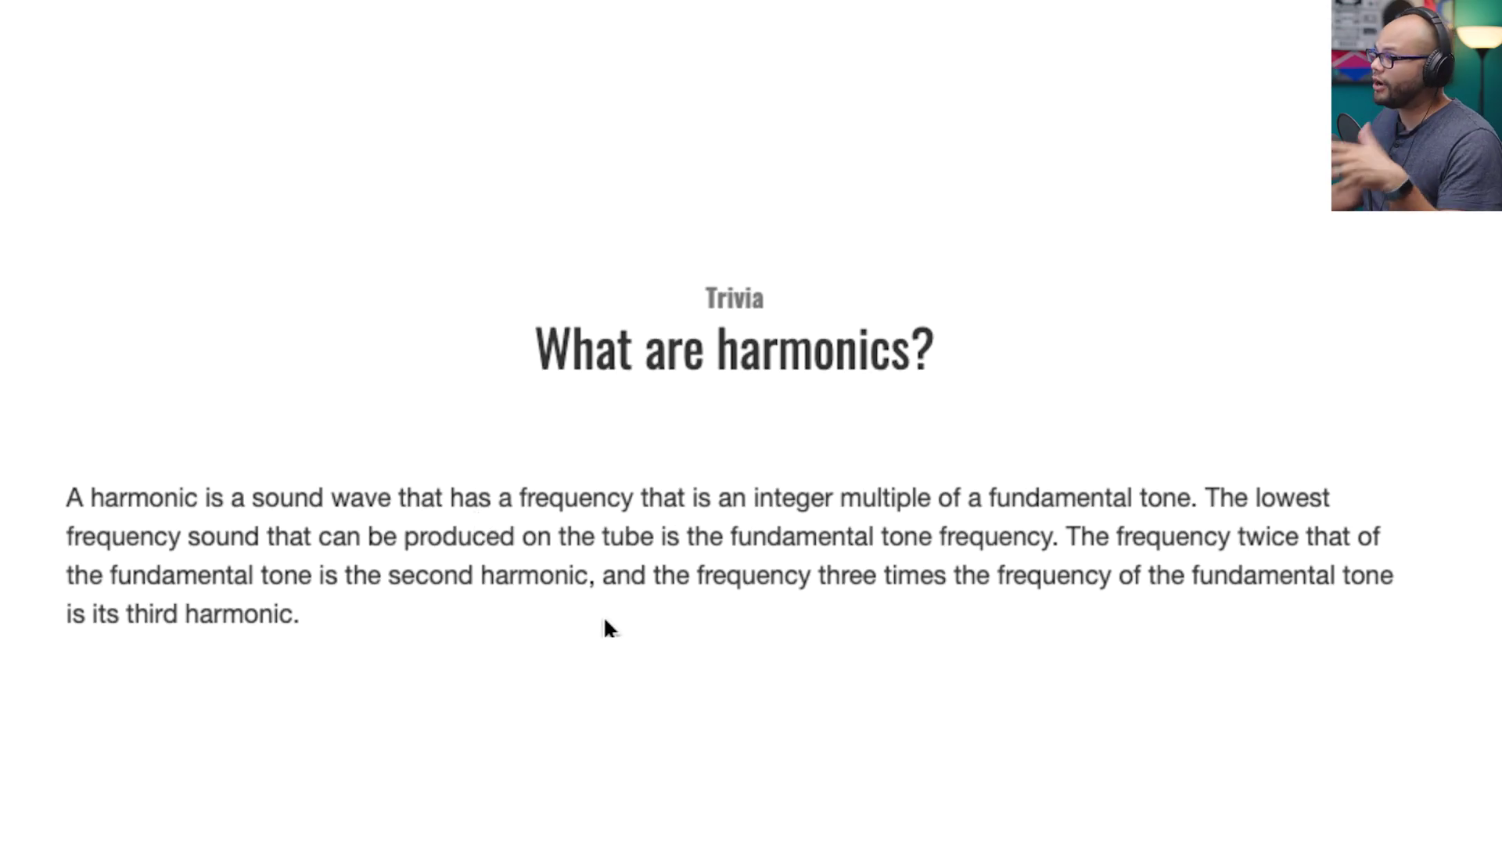
{"action": "left_click_drag", "start_coordinate": [66, 497], "coordinate": [381, 503]}
{"action": "left_click_drag", "start_coordinate": [592, 504], "coordinate": [741, 507]}
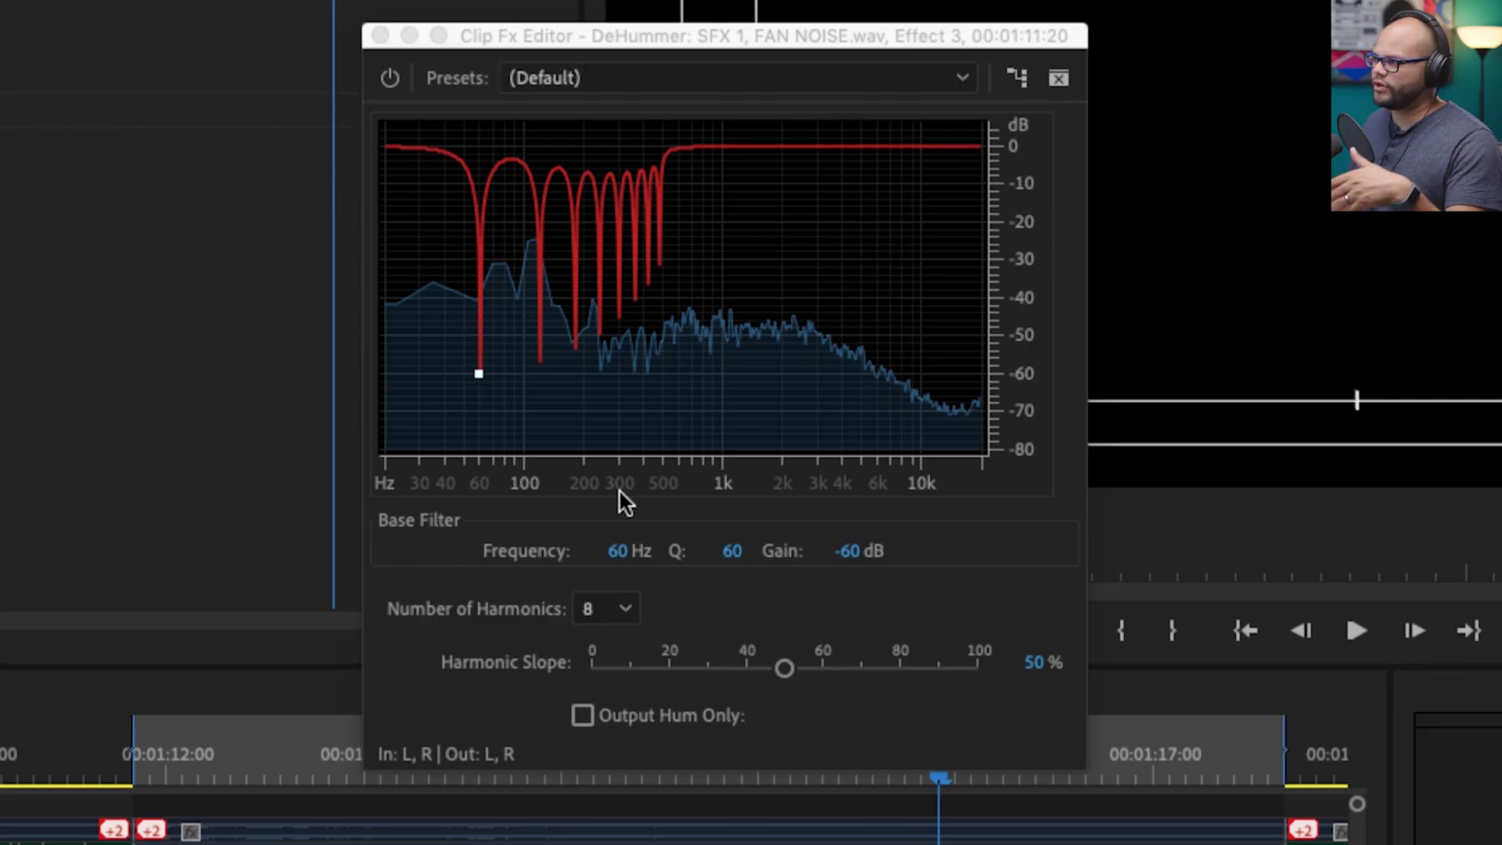
Set the DeHummer's number of harmonics to 1 and enable Output Hum Only while playing the fan noise
{"action": "left_click", "coordinate": [615, 610]}
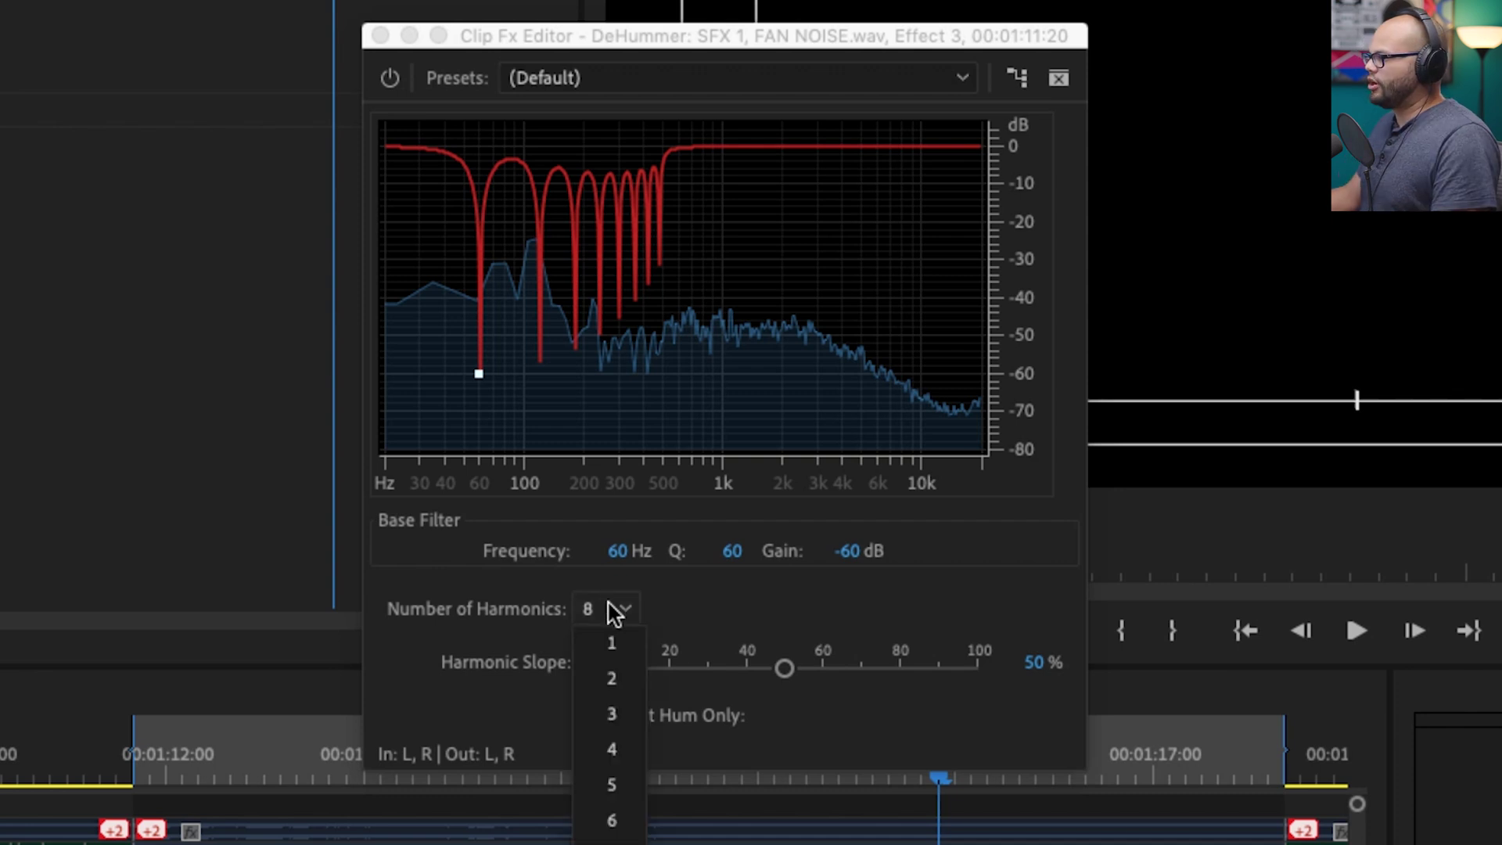
{"action": "left_click", "coordinate": [628, 640]}
{"action": "key", "text": "space"}
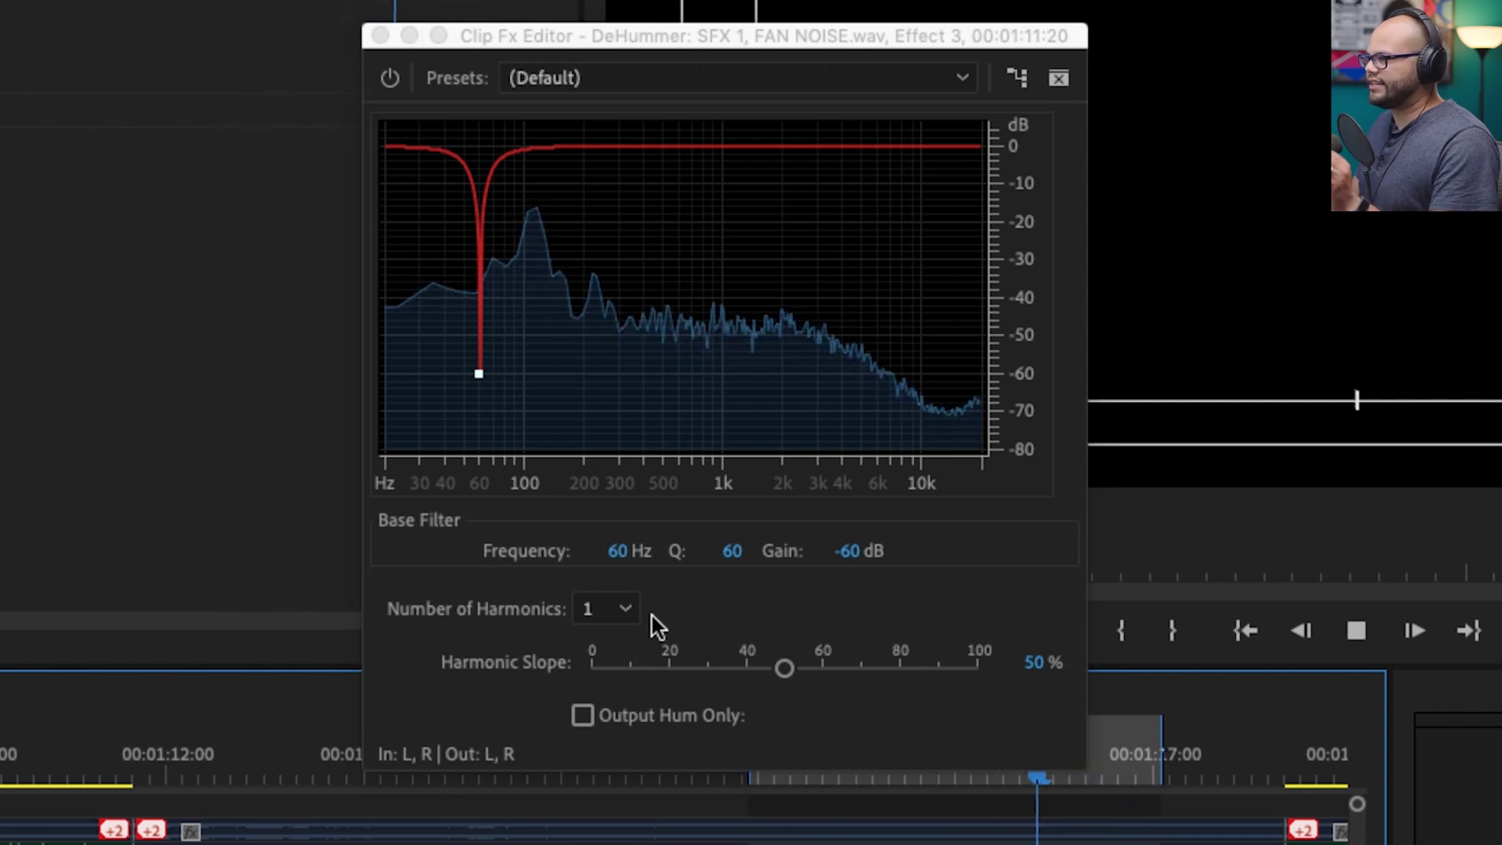
{"action": "left_click", "coordinate": [583, 716]}
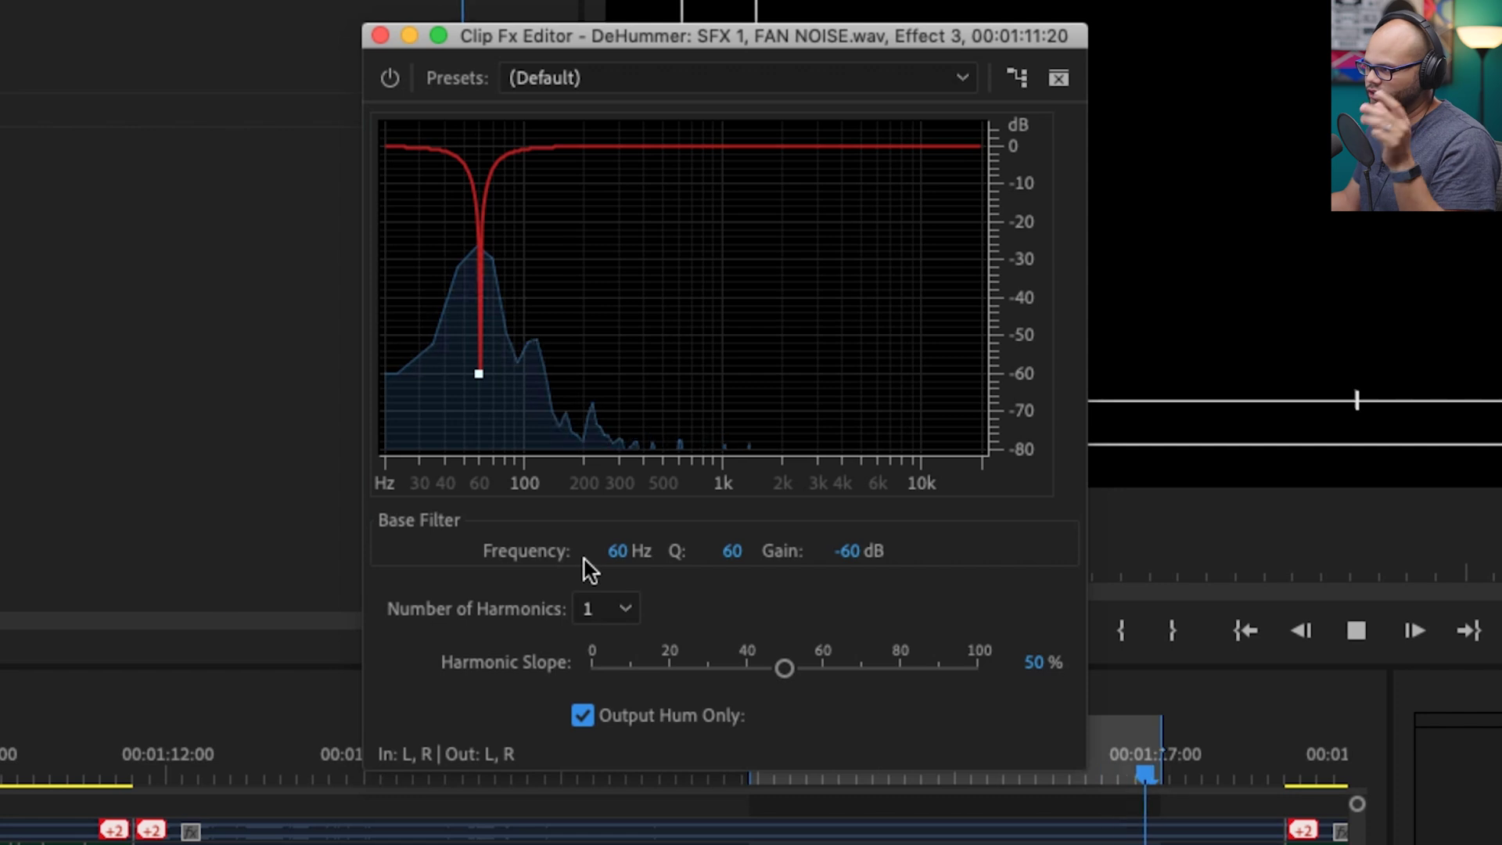
{"action": "key", "text": "space"}
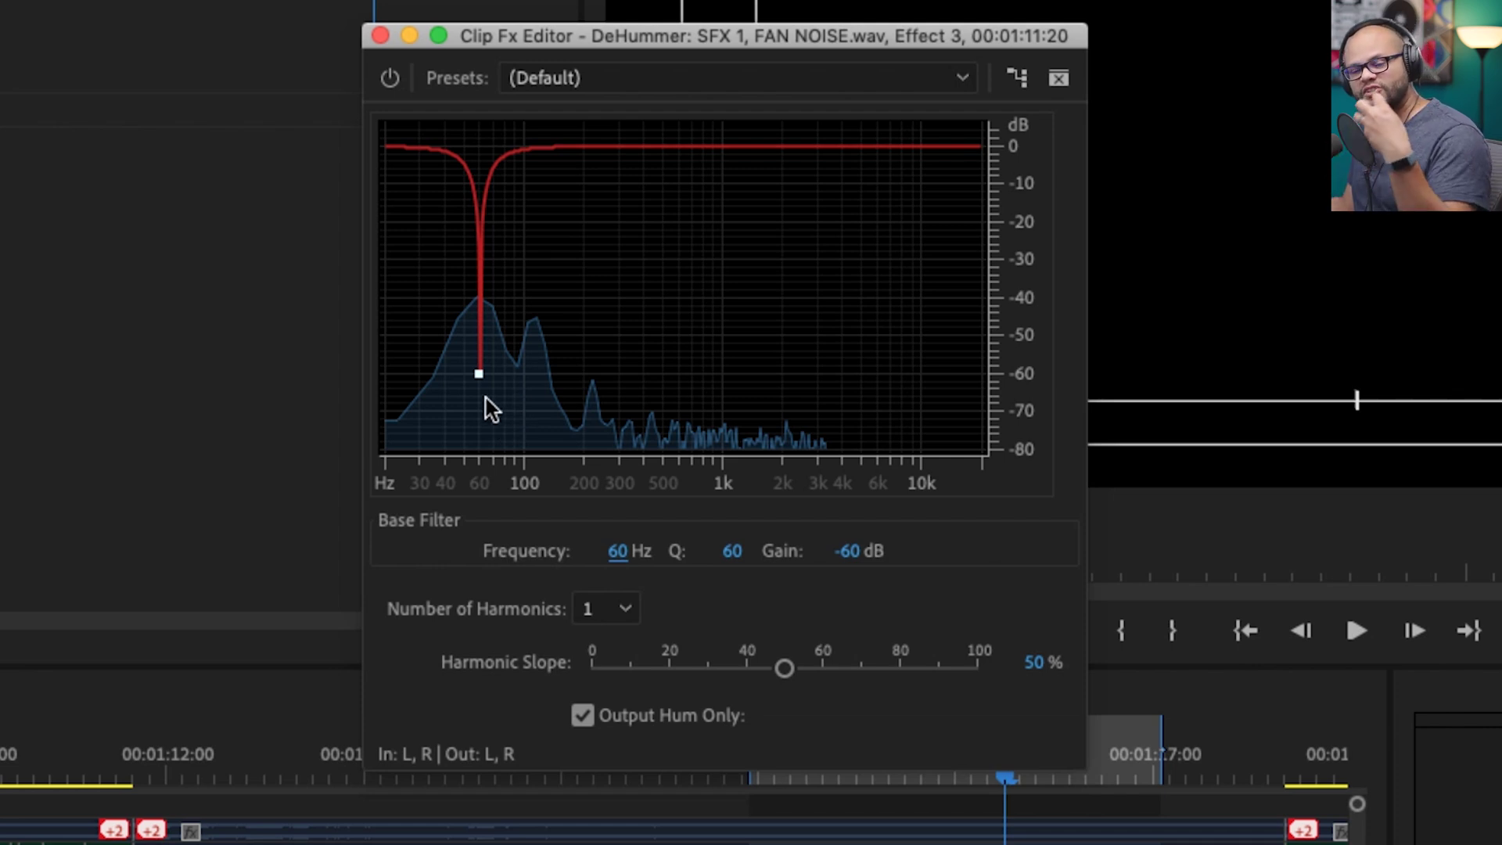
Sweep the base filter frequency up to 112.7 Hz while listening to the isolated hum
{"action": "left_click_drag", "start_coordinate": [617, 550], "coordinate": [681, 557]}
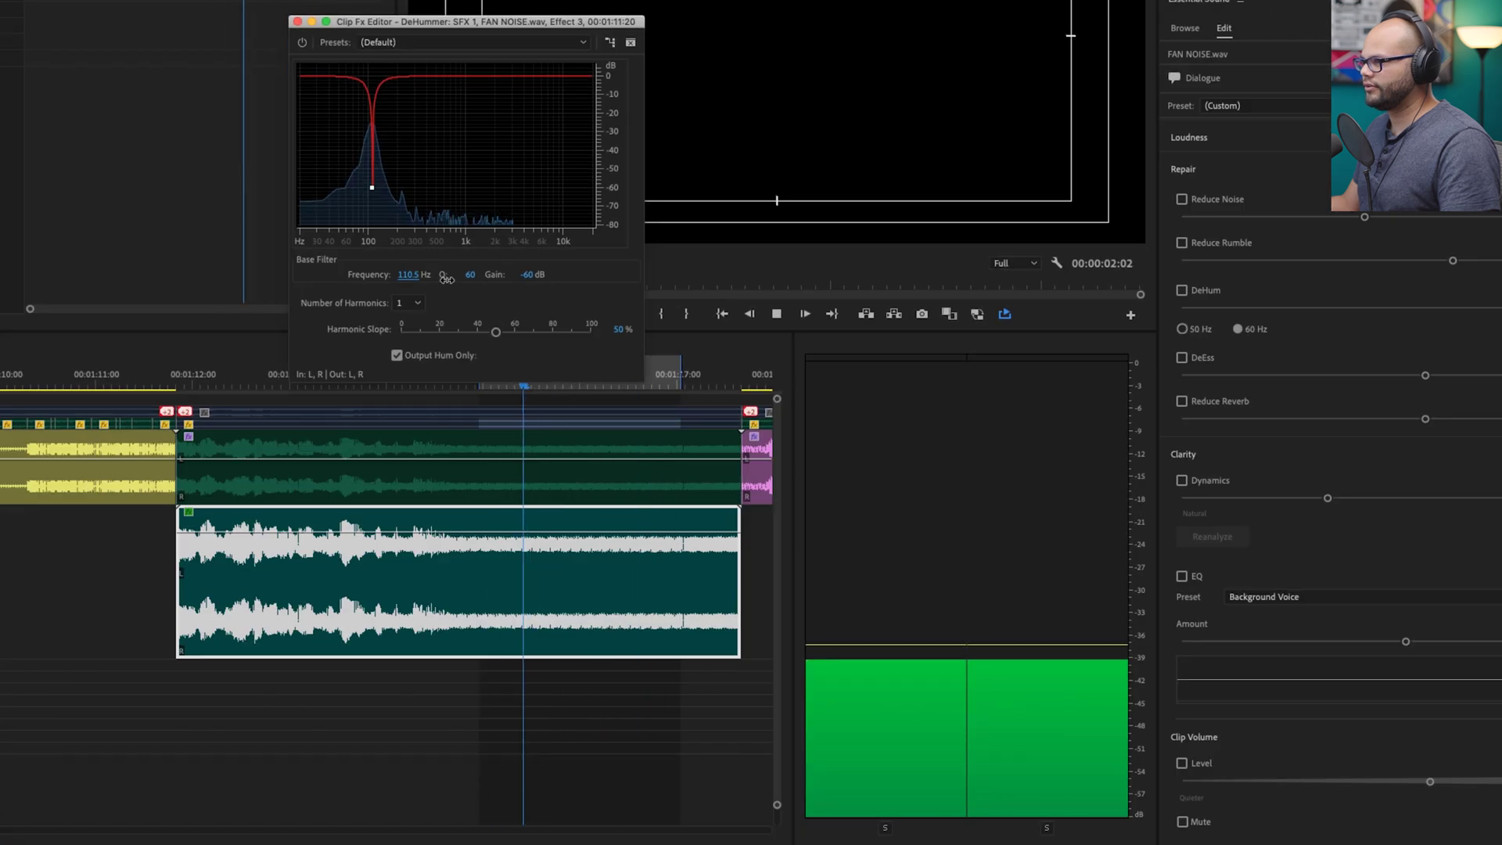
{"action": "left_click_drag", "start_coordinate": [447, 279], "coordinate": [449, 279]}
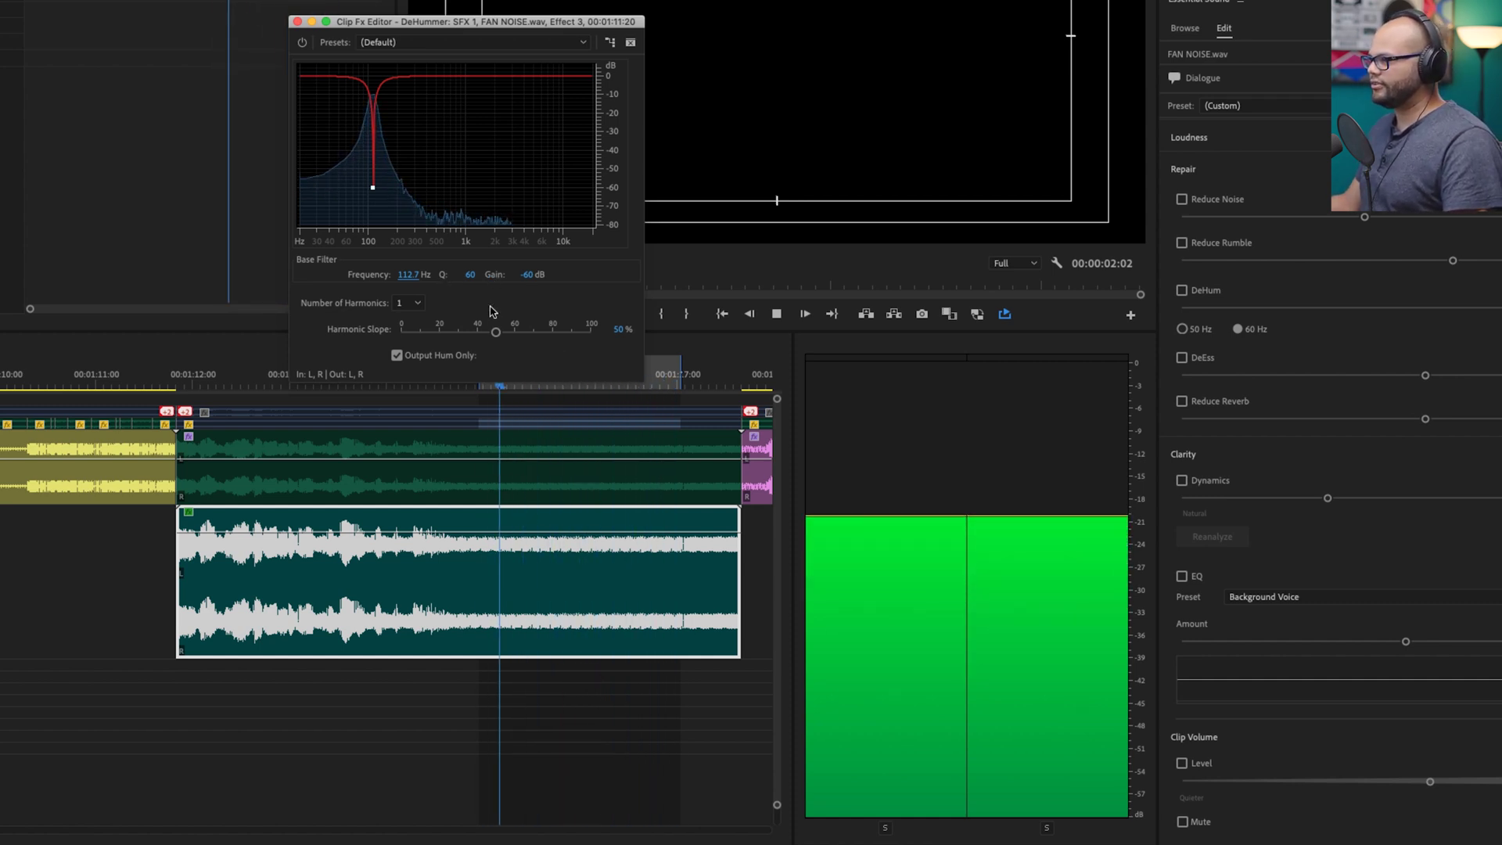
{"action": "key", "text": "space"}
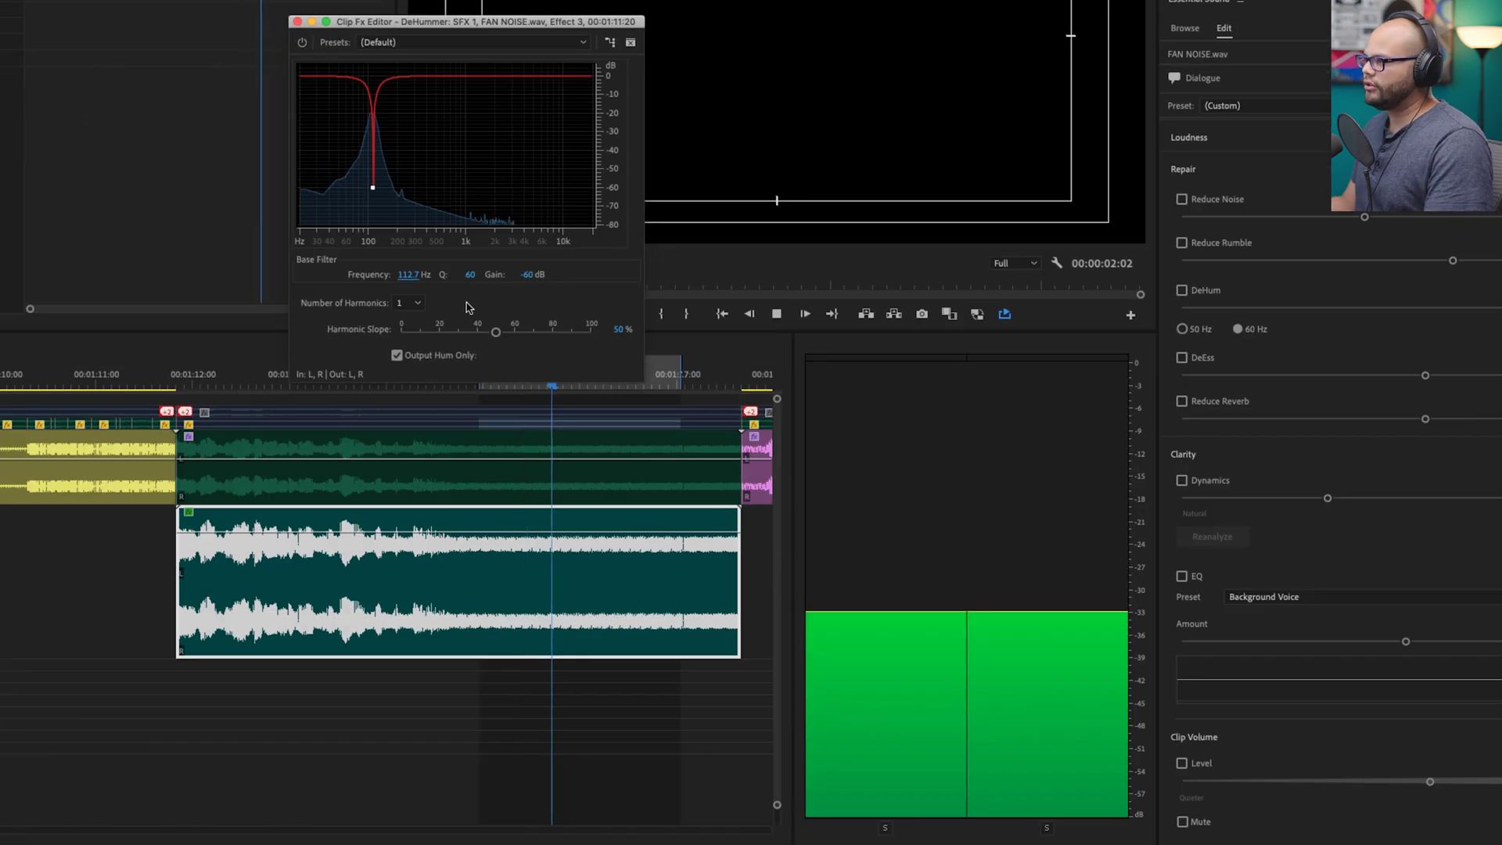
Try base filter frequencies of 112, 111 and 112.5 Hz during playback to compare the isolated hum
{"action": "left_click", "coordinate": [418, 275]}
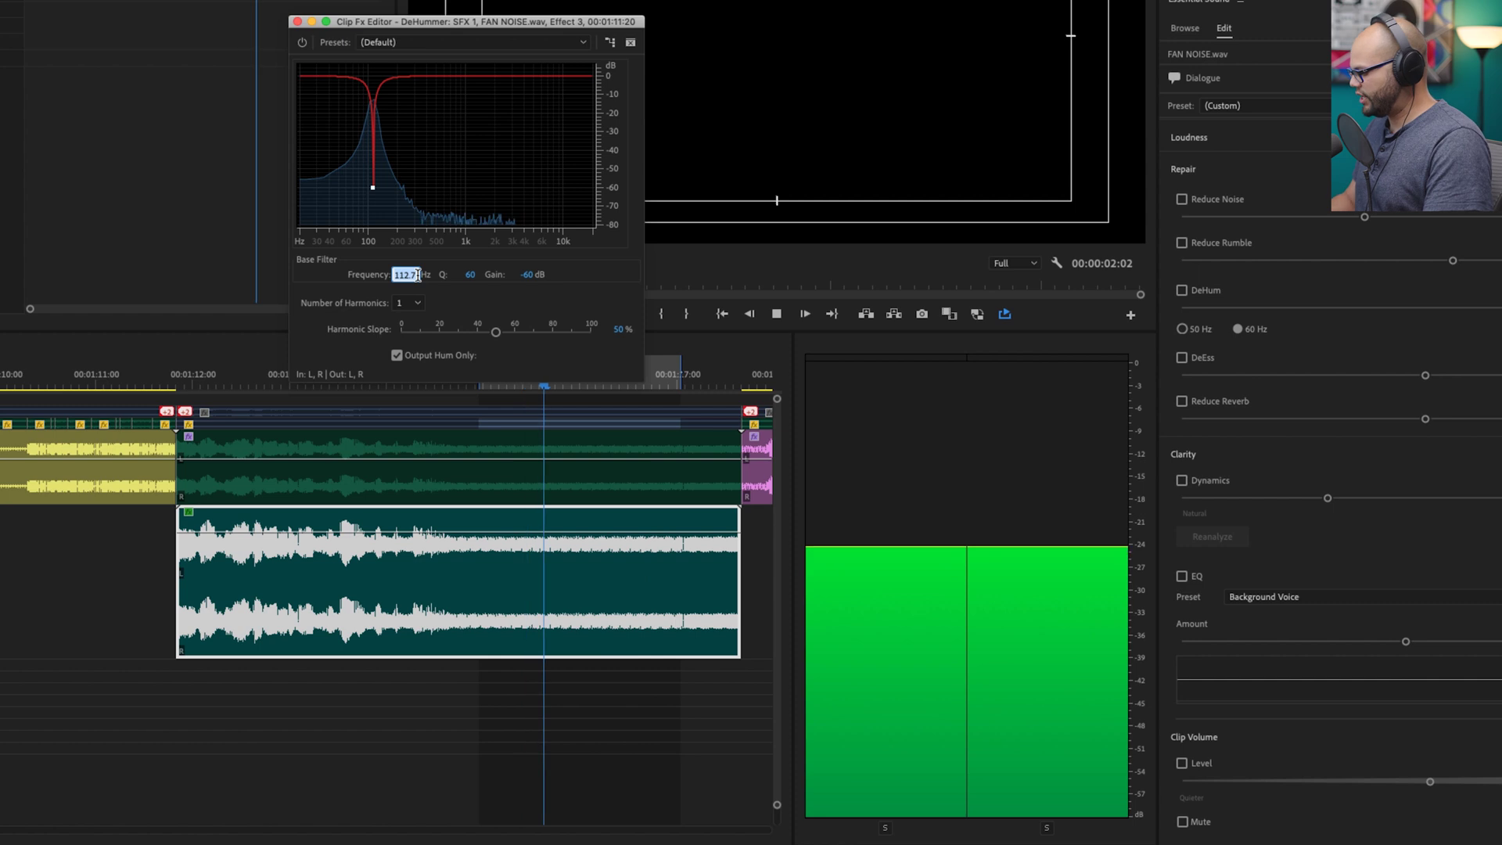
{"action": "type", "text": "112"}
{"action": "key", "text": "Return"}
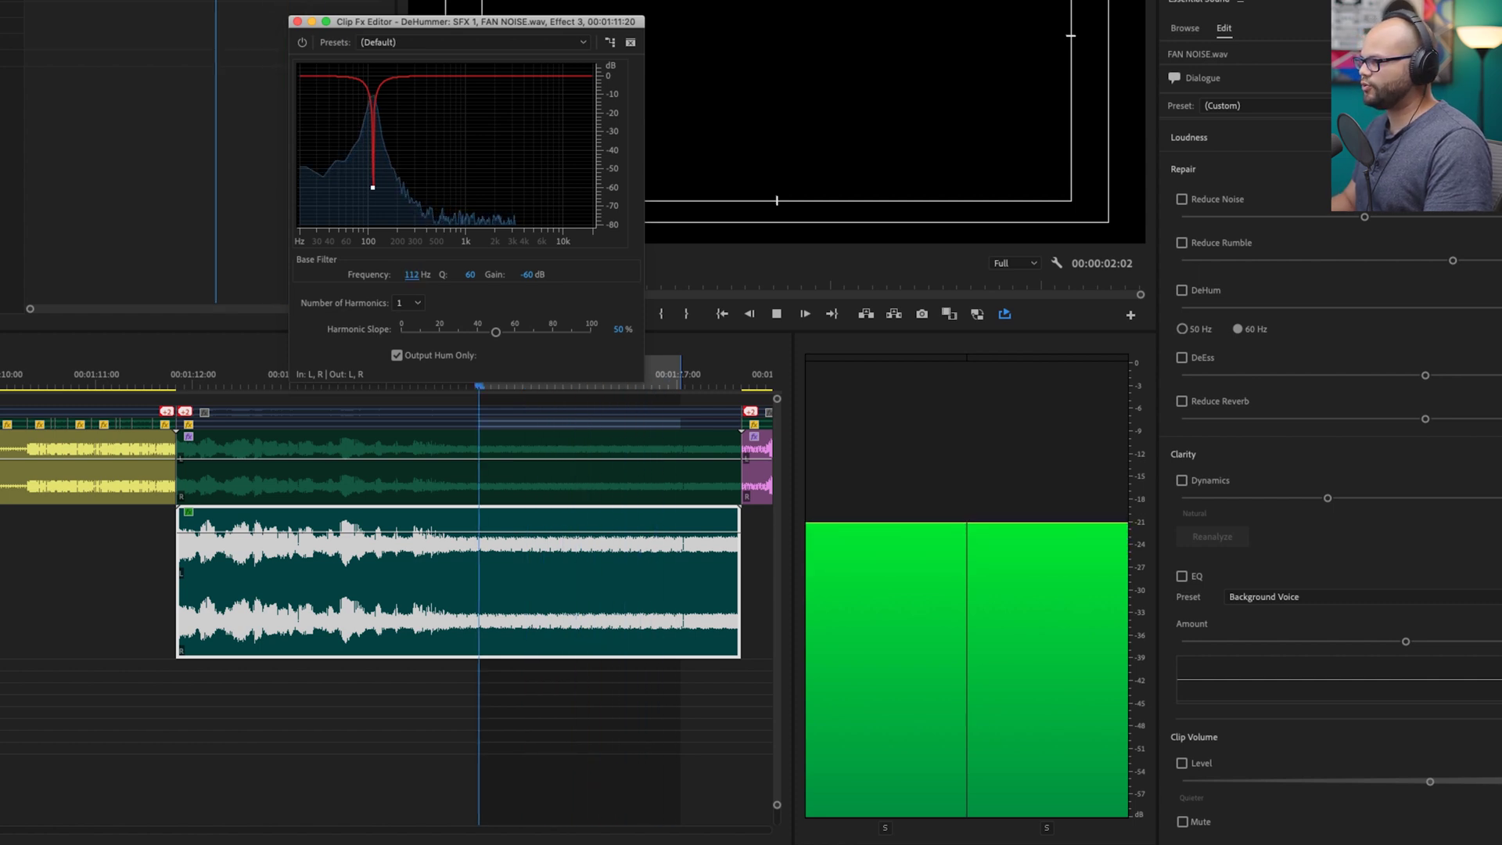
{"action": "left_click", "coordinate": [413, 273]}
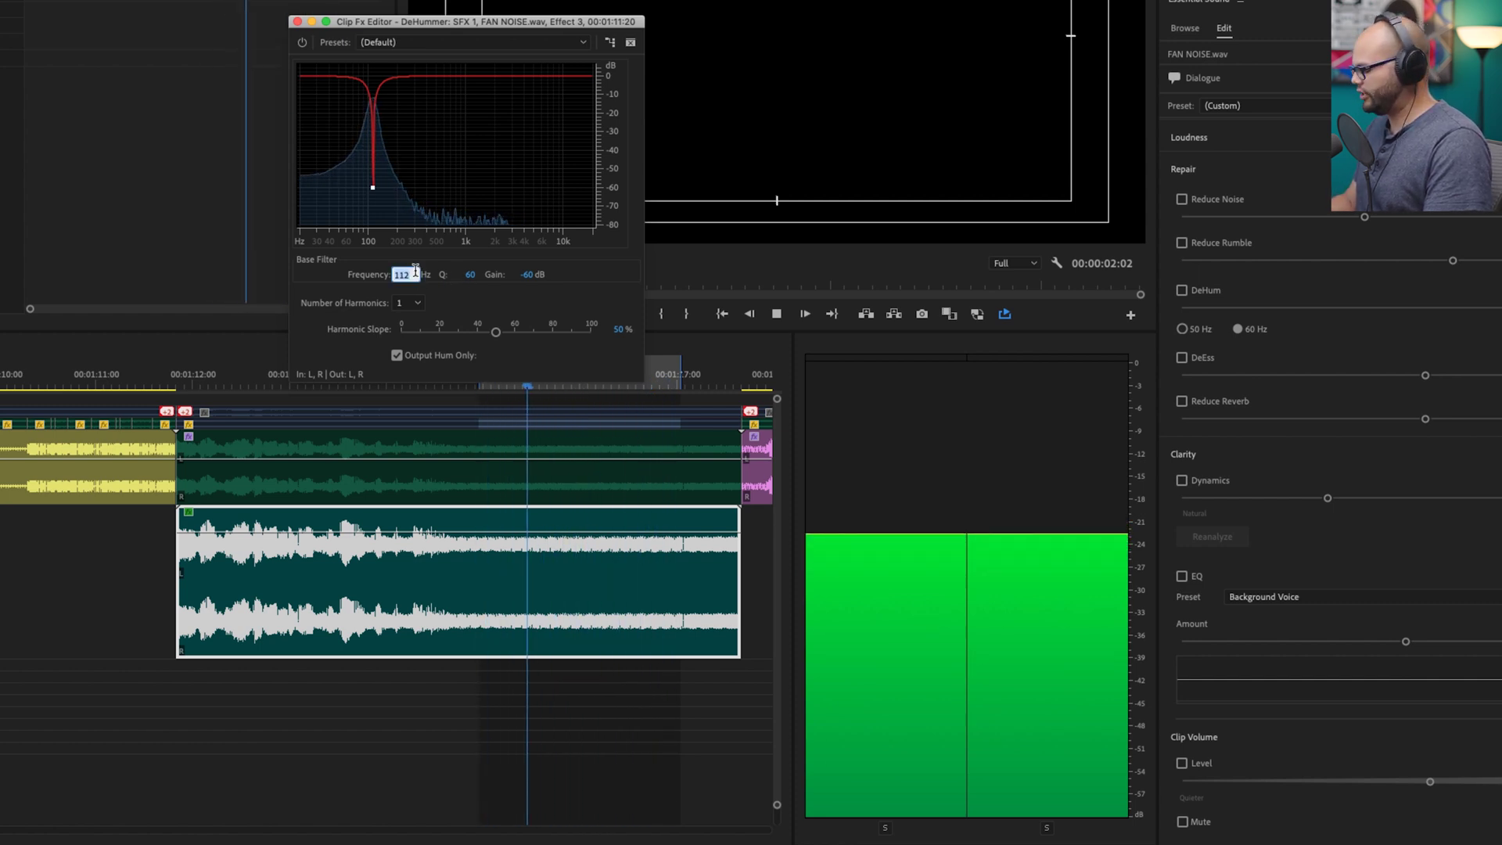
{"action": "type", "text": "110"}
{"action": "key", "text": "Return"}
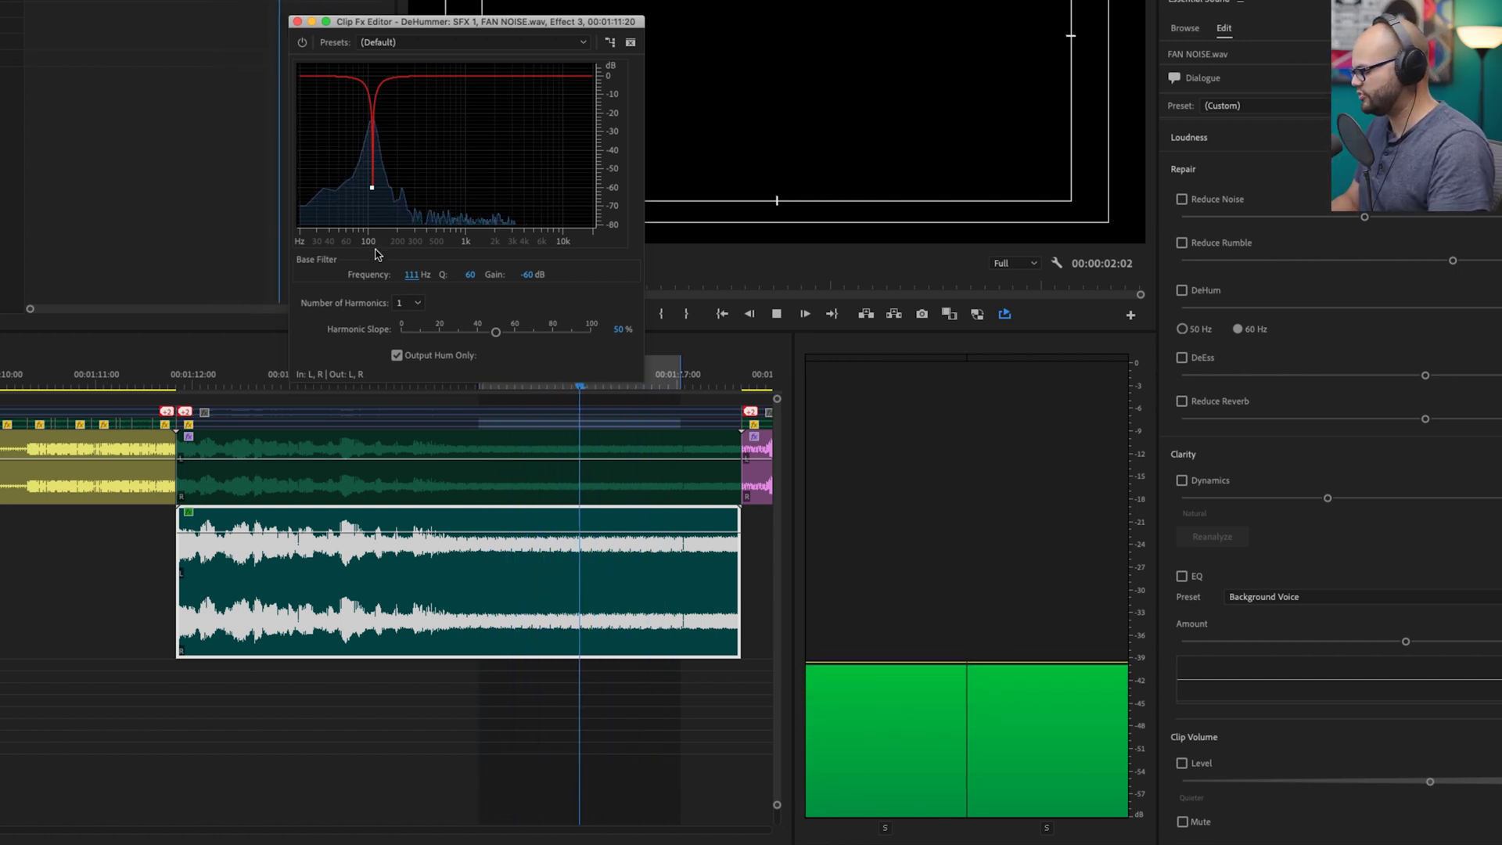
{"action": "left_click", "coordinate": [410, 274]}
{"action": "type", "text": "112"}
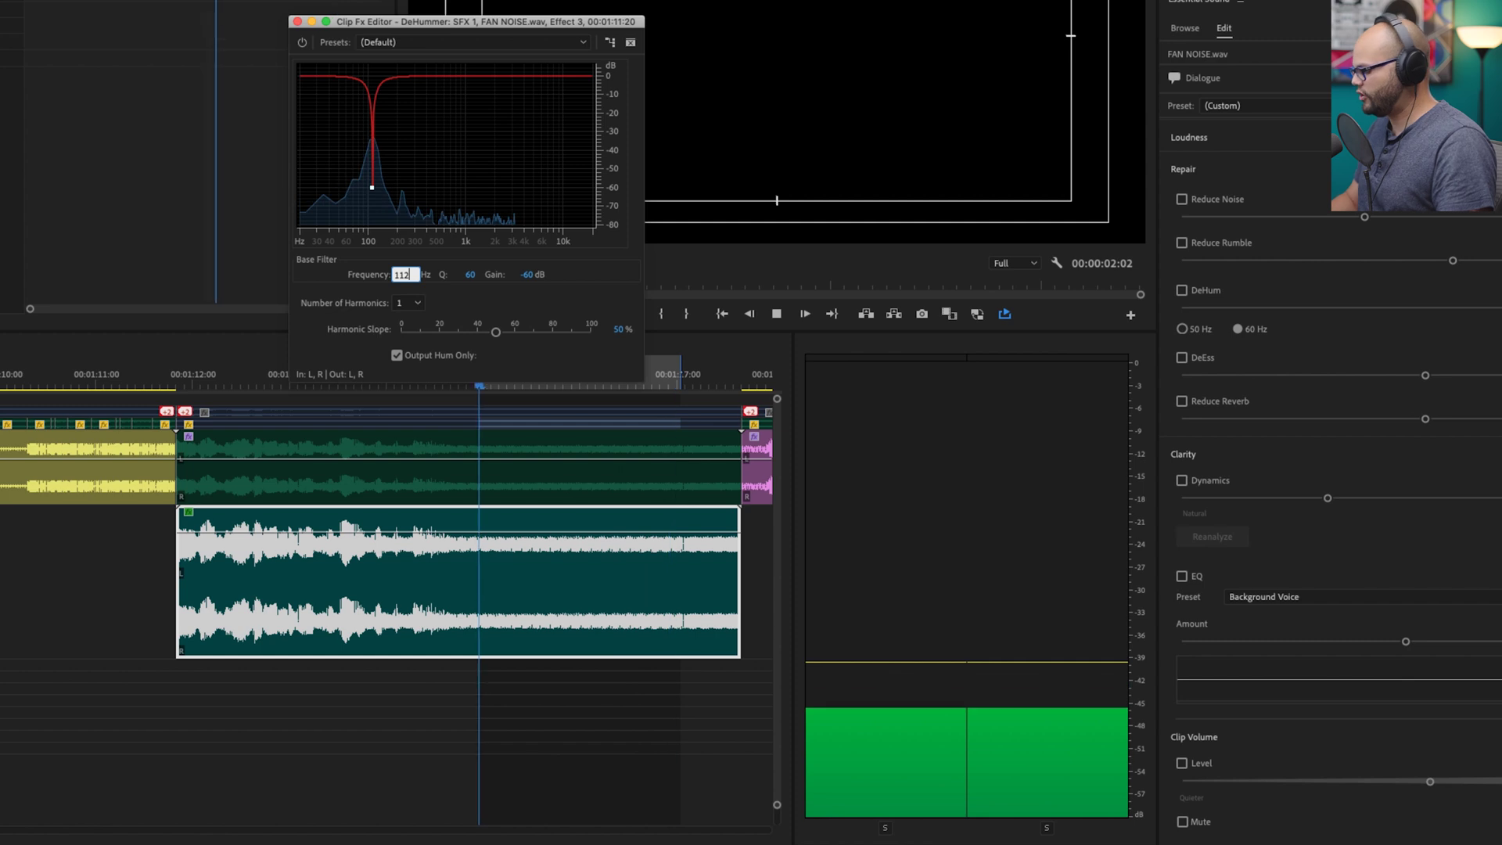
{"action": "type", "text": ".5"}
{"action": "key", "text": "Return"}
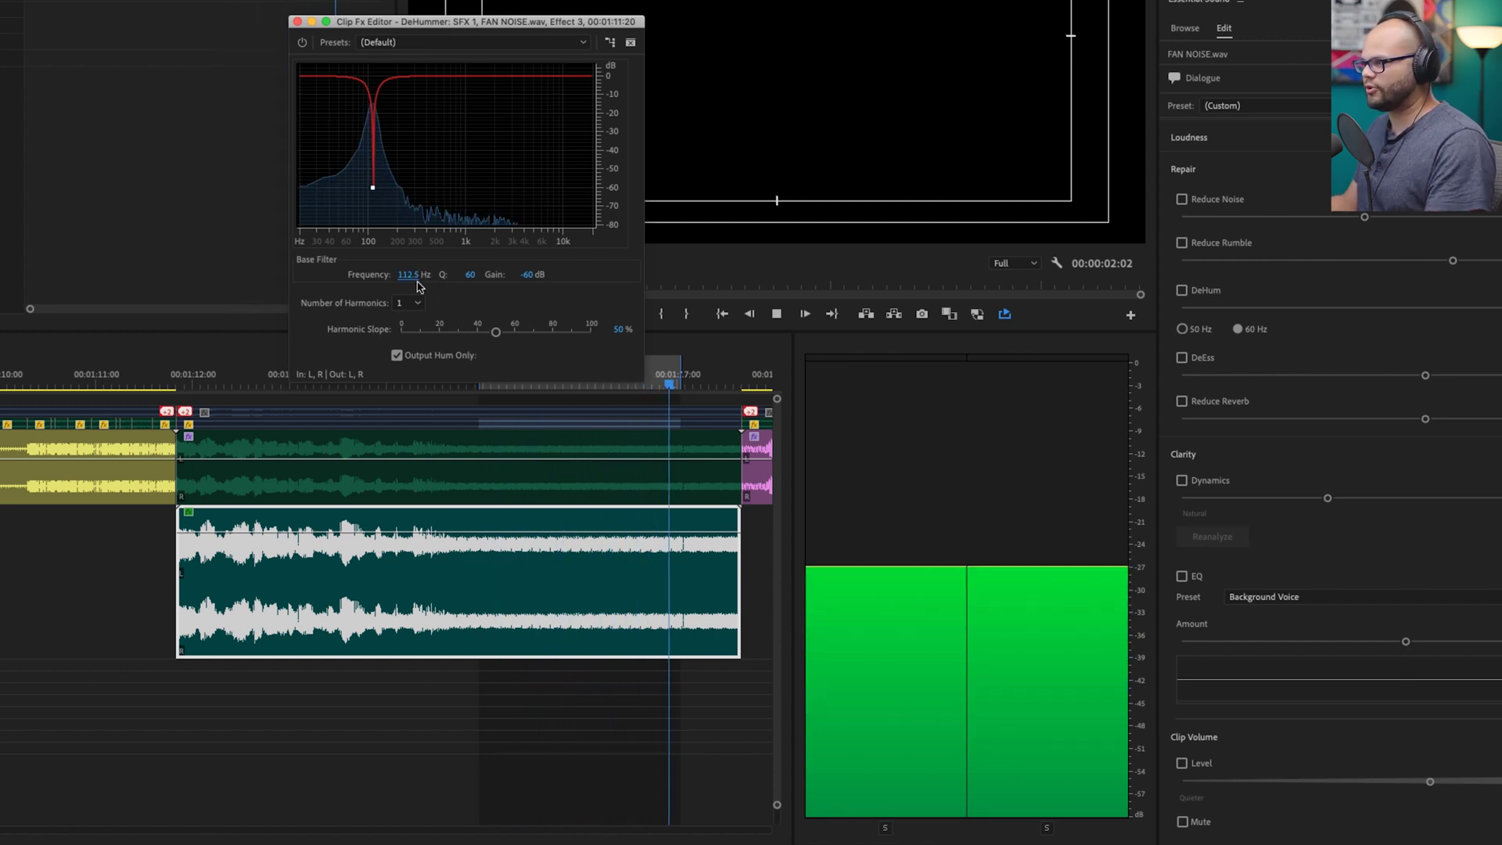
Set the base filter frequency to 112.7 Hz and stop playback
{"action": "left_click", "coordinate": [407, 276]}
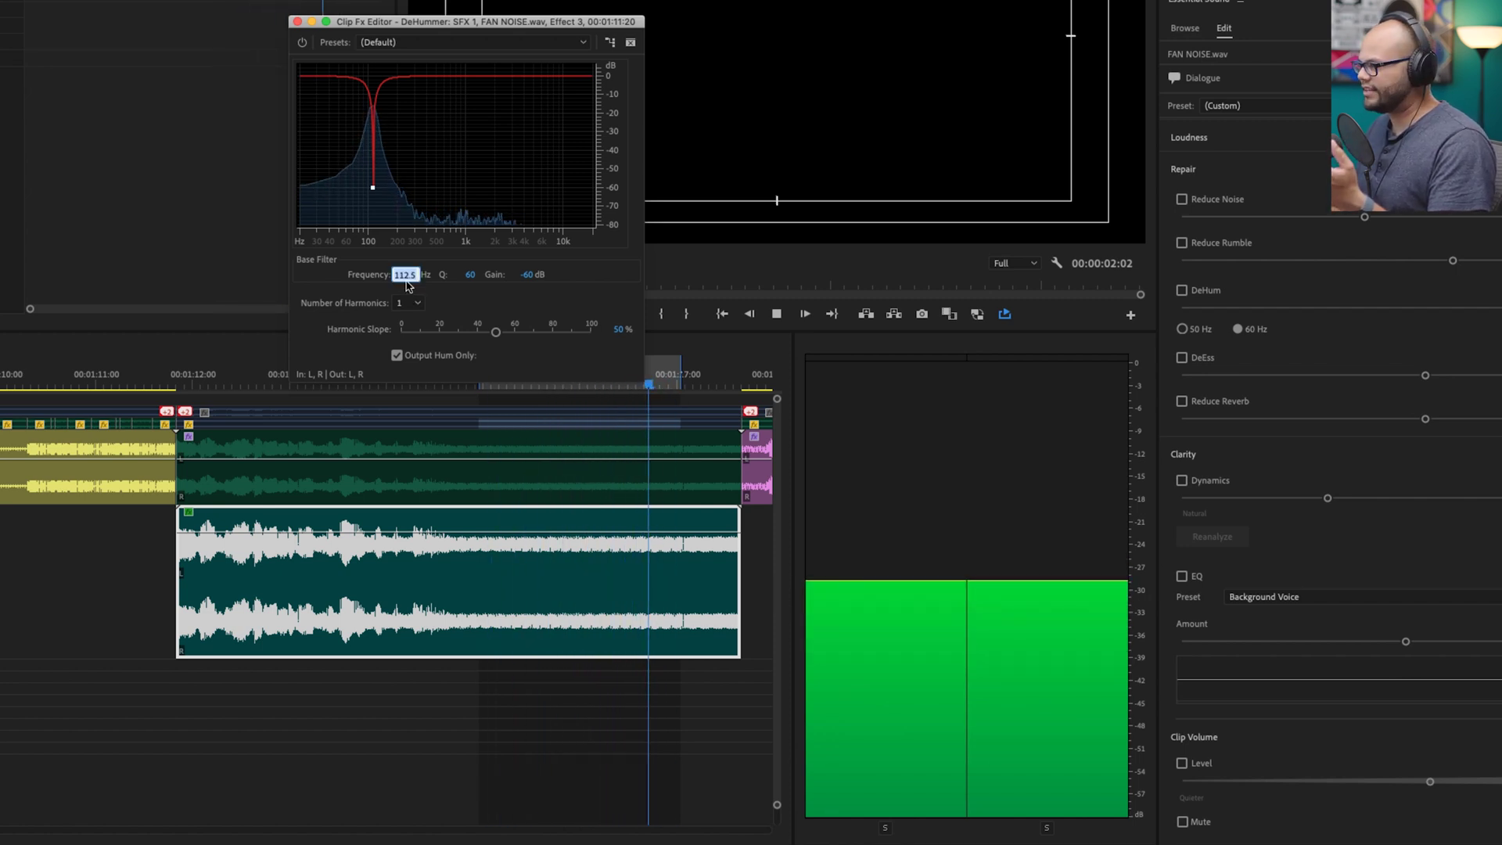
{"action": "type", "text": "11"}
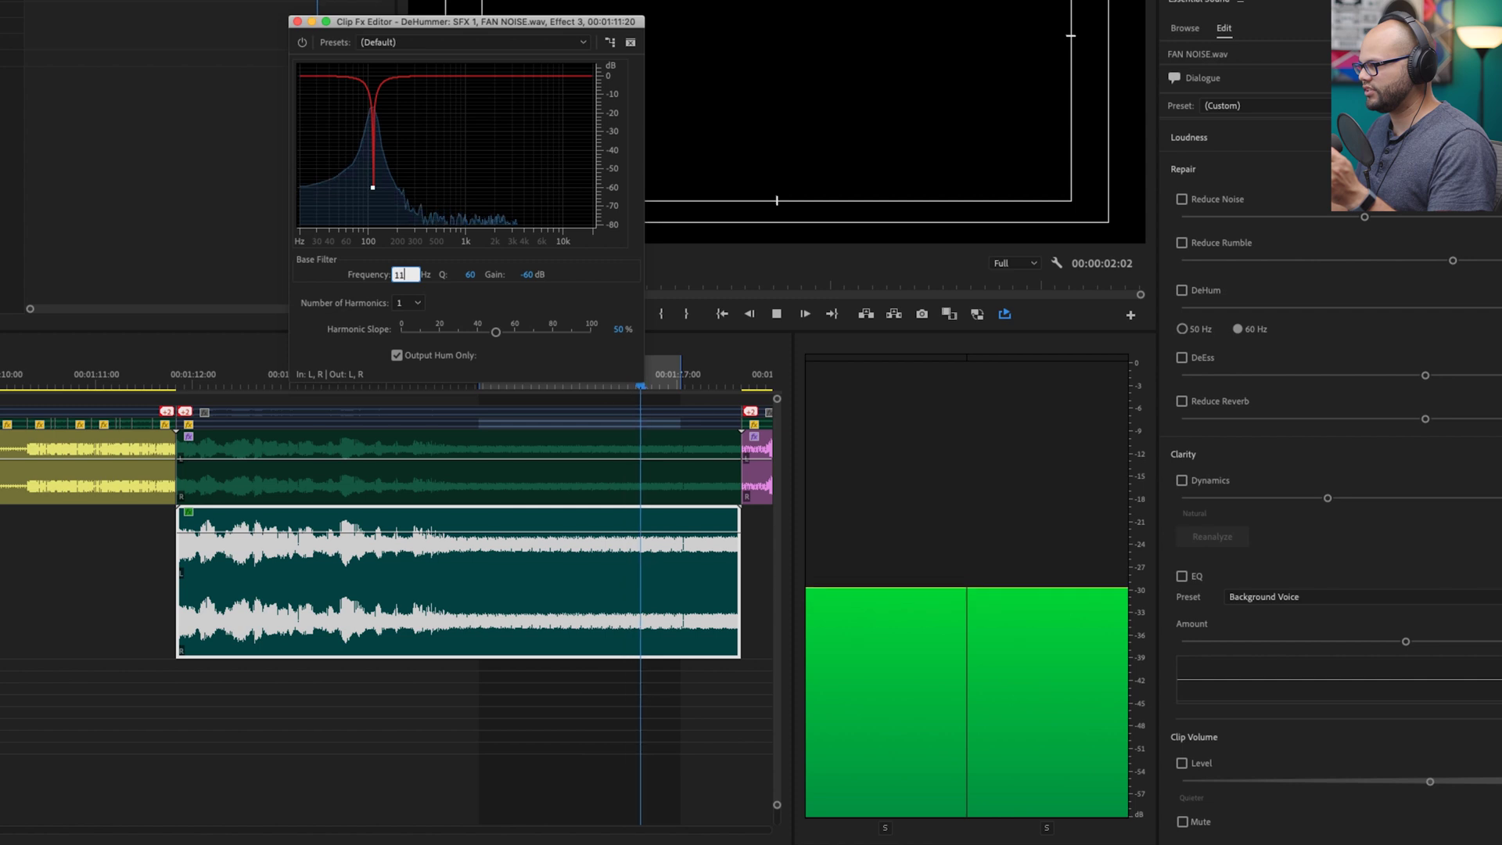
{"action": "type", "text": "2.7"}
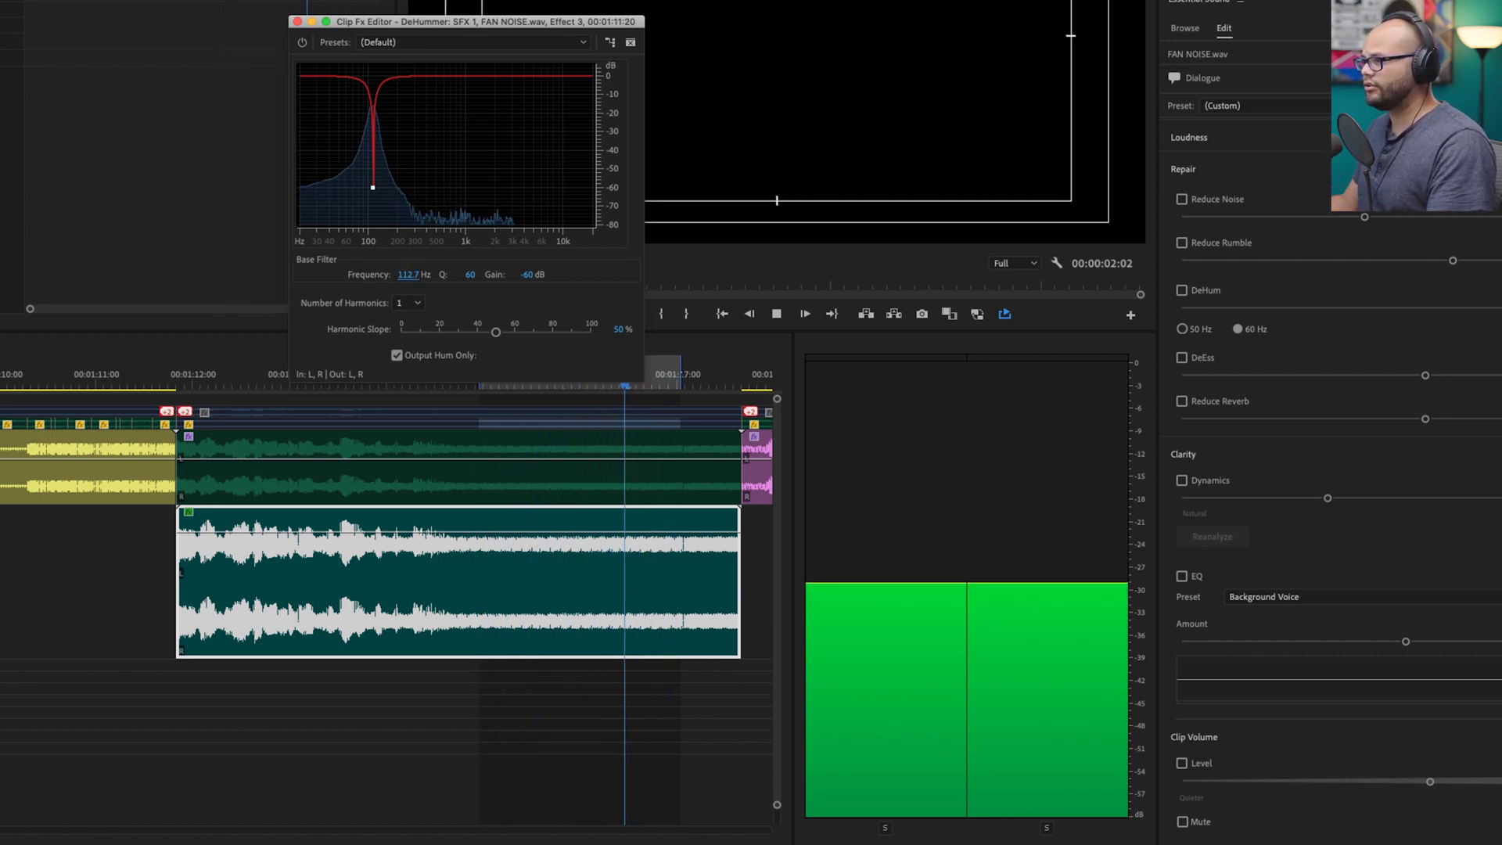
{"action": "key", "text": "Return"}
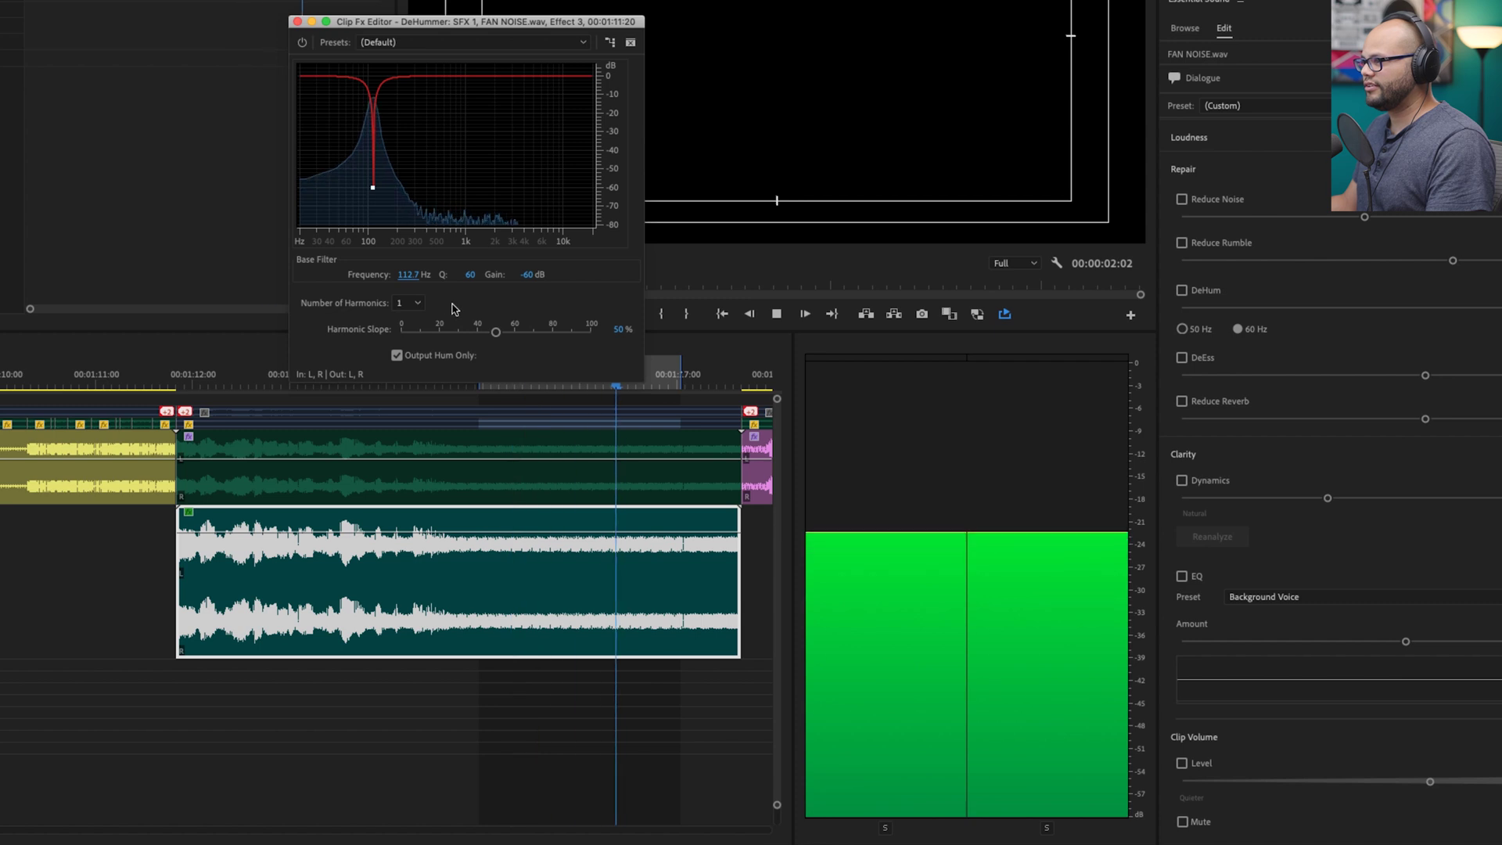
{"action": "key", "text": "space"}
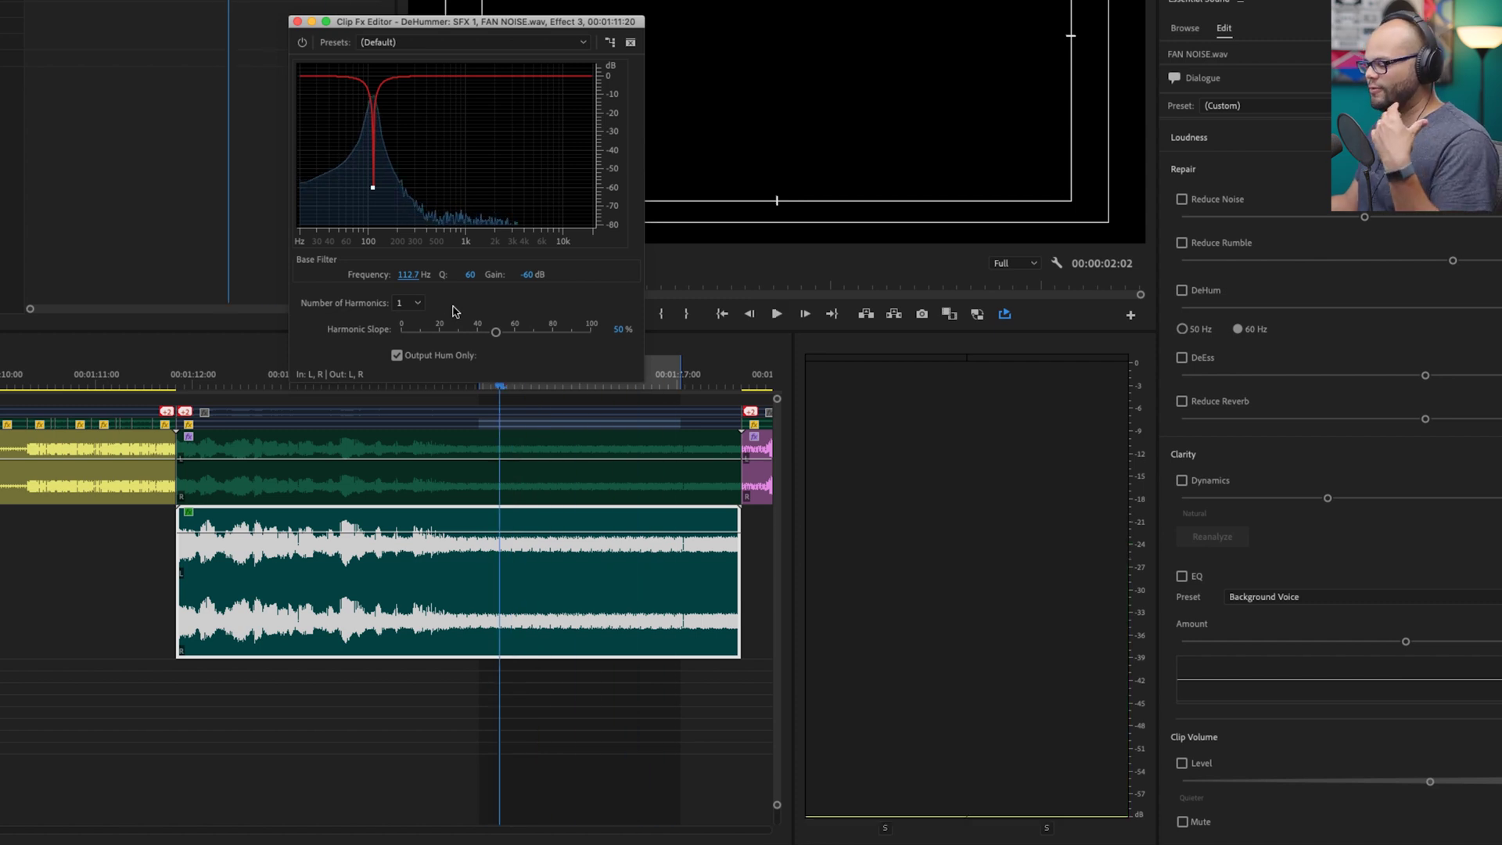
Raise the DeHummer's number of harmonics one at a time from 2 to 8 while playing the fan noise, and stop playback
{"action": "key", "text": "space"}
{"action": "left_click", "coordinate": [412, 305]}
{"action": "left_click", "coordinate": [418, 315]}
{"action": "left_click", "coordinate": [412, 303]}
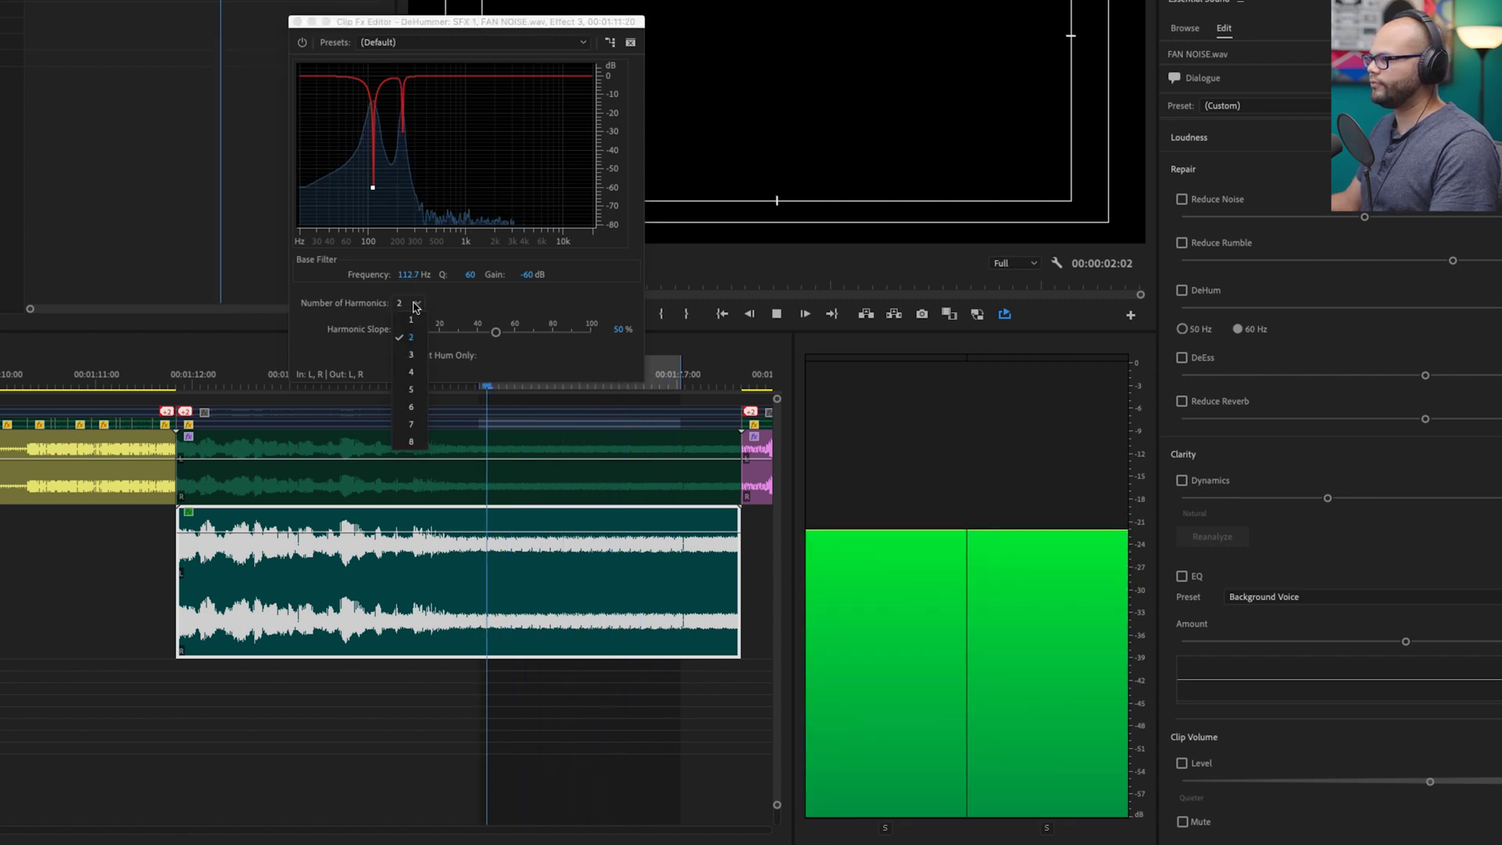
{"action": "left_click", "coordinate": [419, 329]}
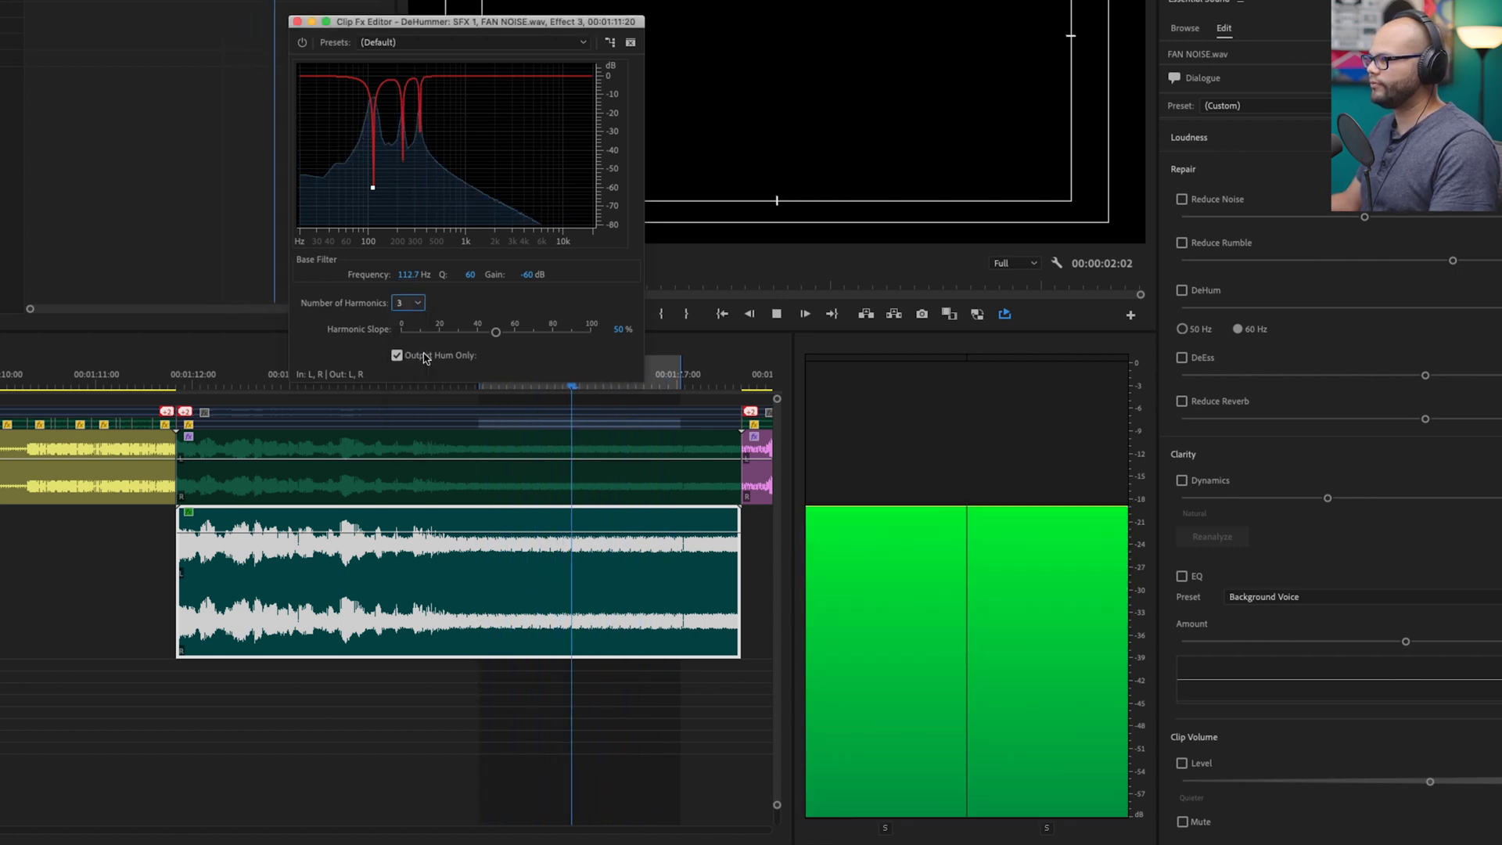
{"action": "left_click", "coordinate": [419, 305]}
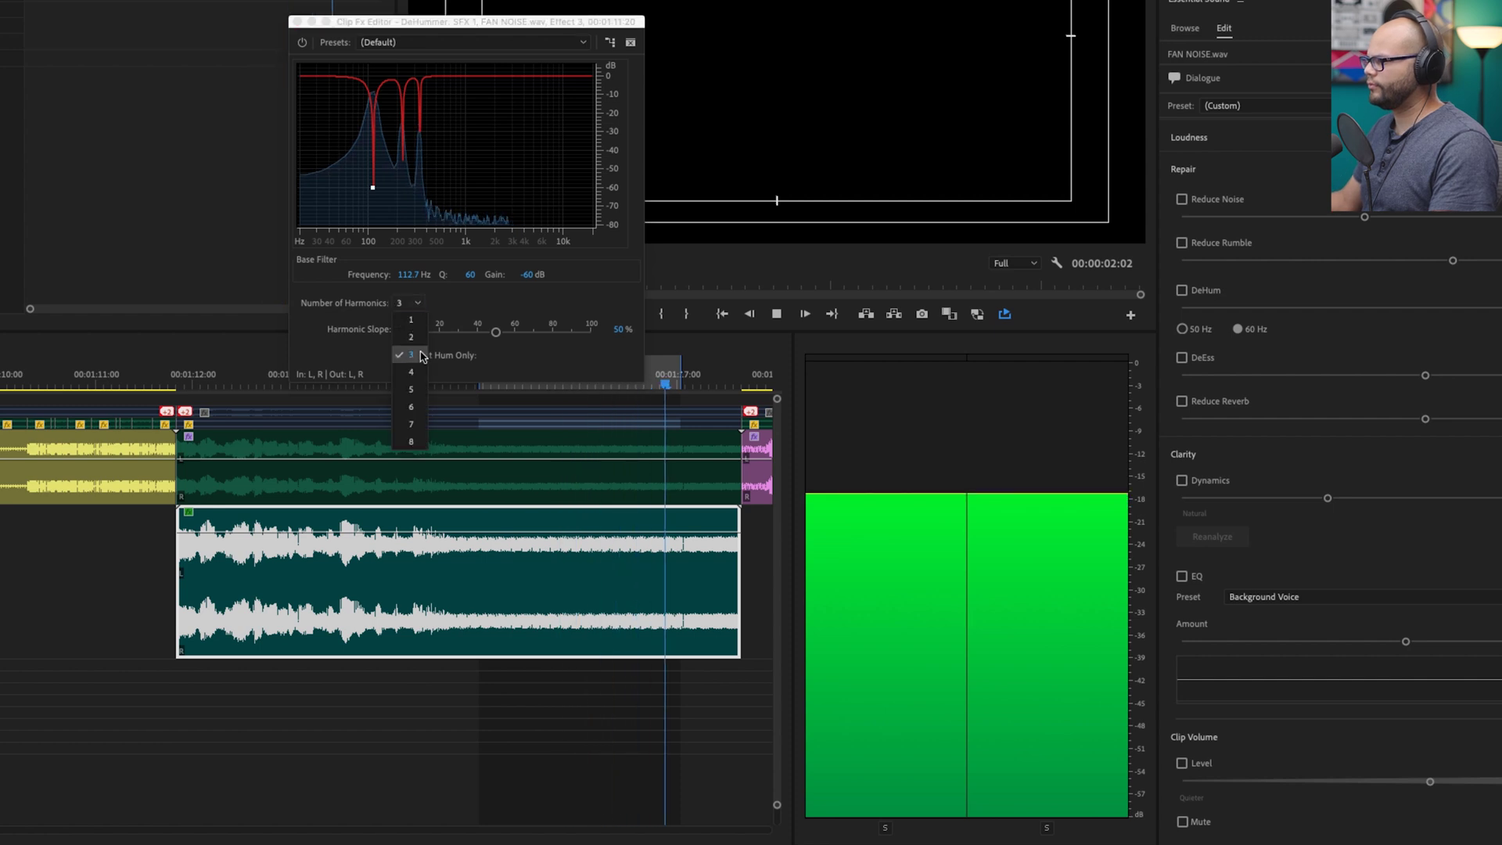
{"action": "left_click", "coordinate": [419, 342]}
{"action": "left_click", "coordinate": [419, 304]}
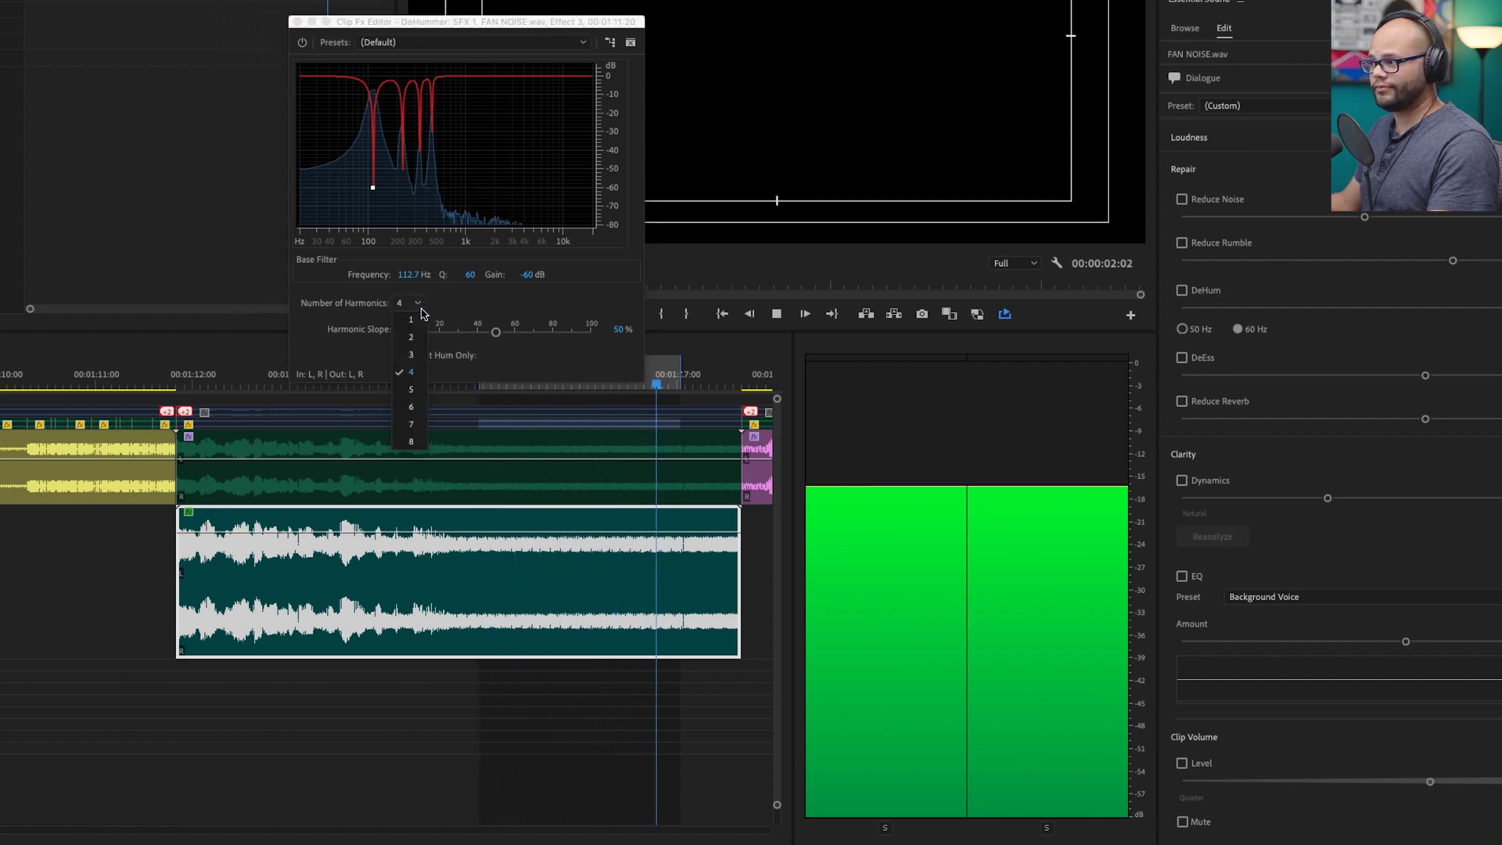
{"action": "left_click", "coordinate": [415, 368]}
{"action": "left_click", "coordinate": [418, 304]}
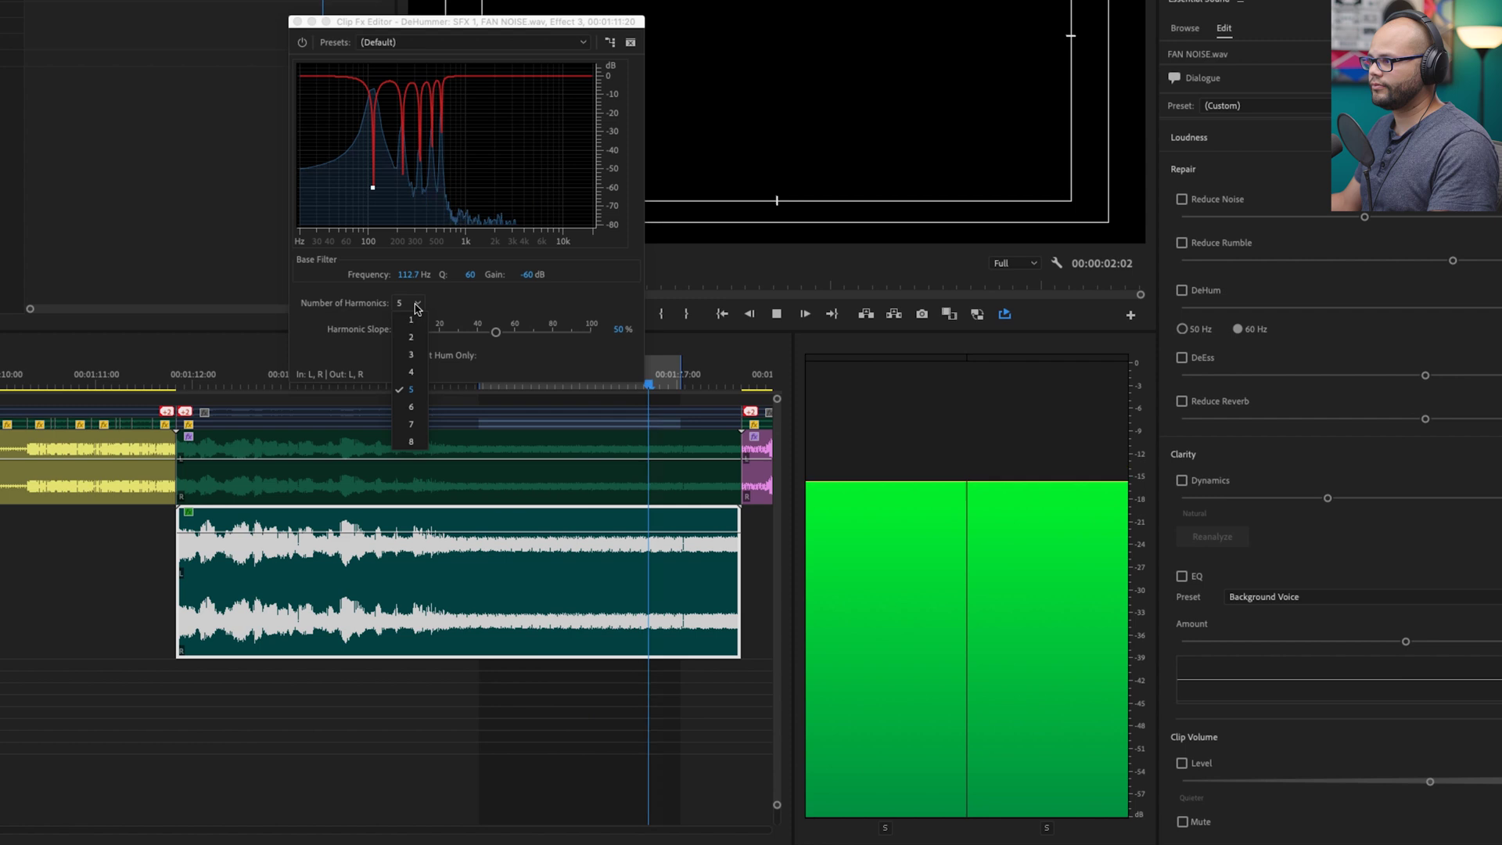
{"action": "left_click", "coordinate": [414, 407]}
{"action": "left_click", "coordinate": [417, 303]}
{"action": "left_click", "coordinate": [411, 424]}
{"action": "left_click", "coordinate": [415, 304]}
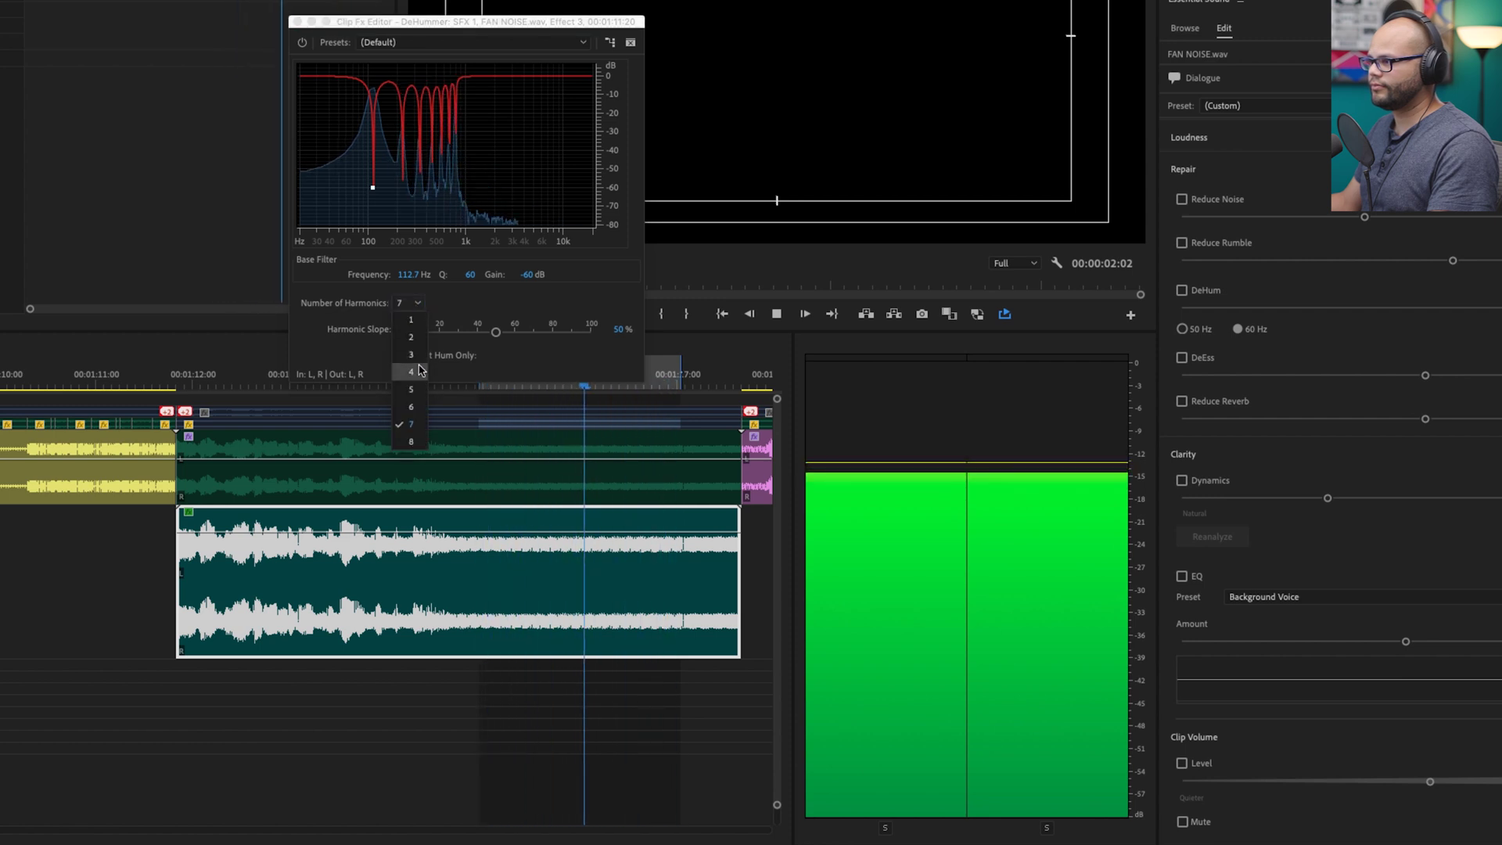
{"action": "left_click", "coordinate": [410, 441]}
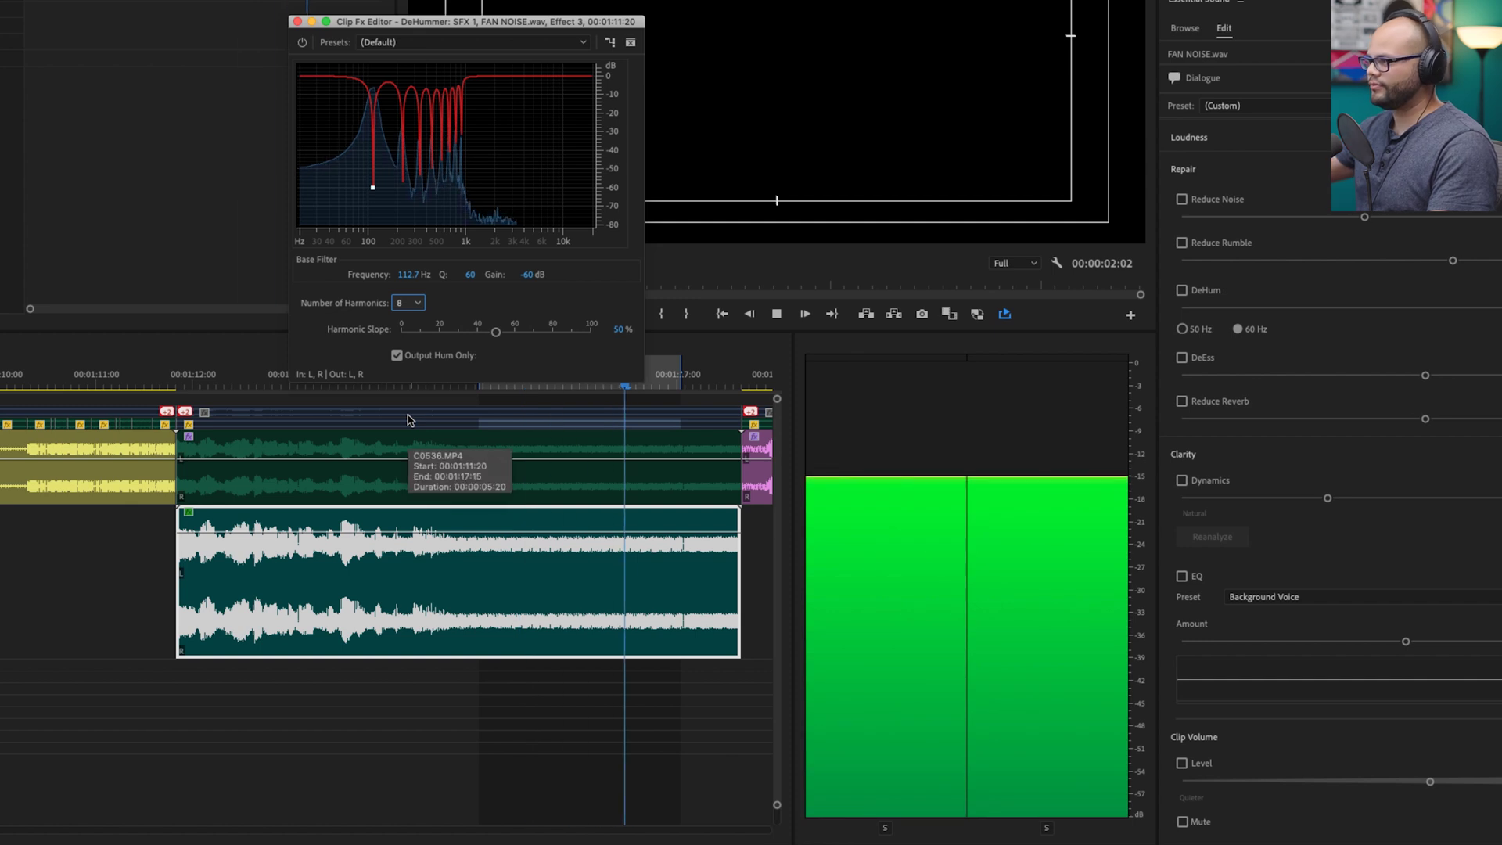
{"action": "key", "text": "space"}
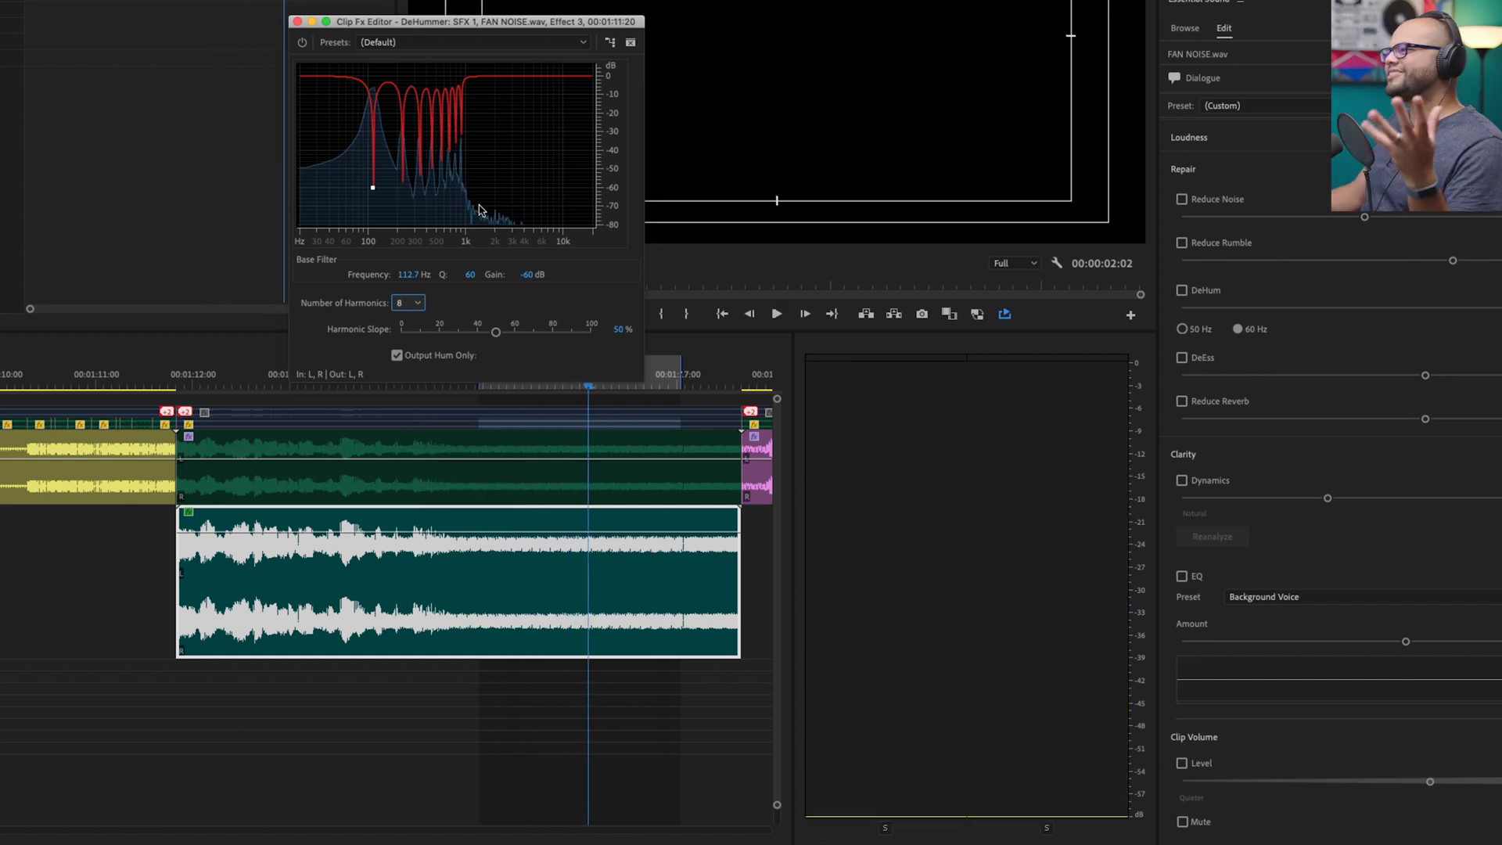
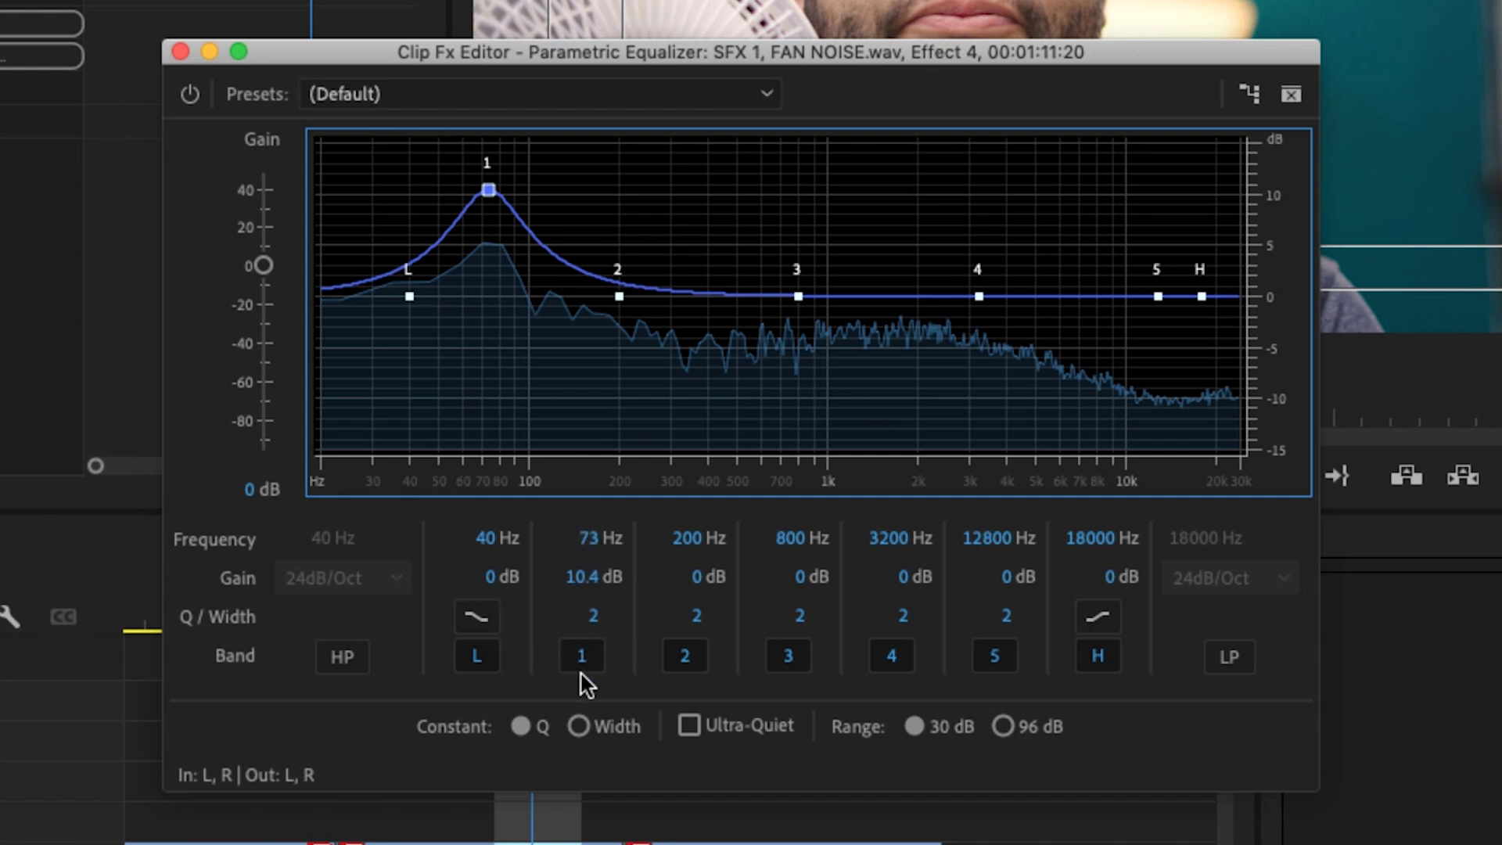
Shape band 1 of the Parametric Equalizer into a narrow boost at 78 Hz with a Q of 20.8 and 16.9 dB gain
{"action": "left_click_drag", "start_coordinate": [488, 190], "coordinate": [505, 366]}
{"action": "left_click_drag", "start_coordinate": [498, 313], "coordinate": [496, 198]}
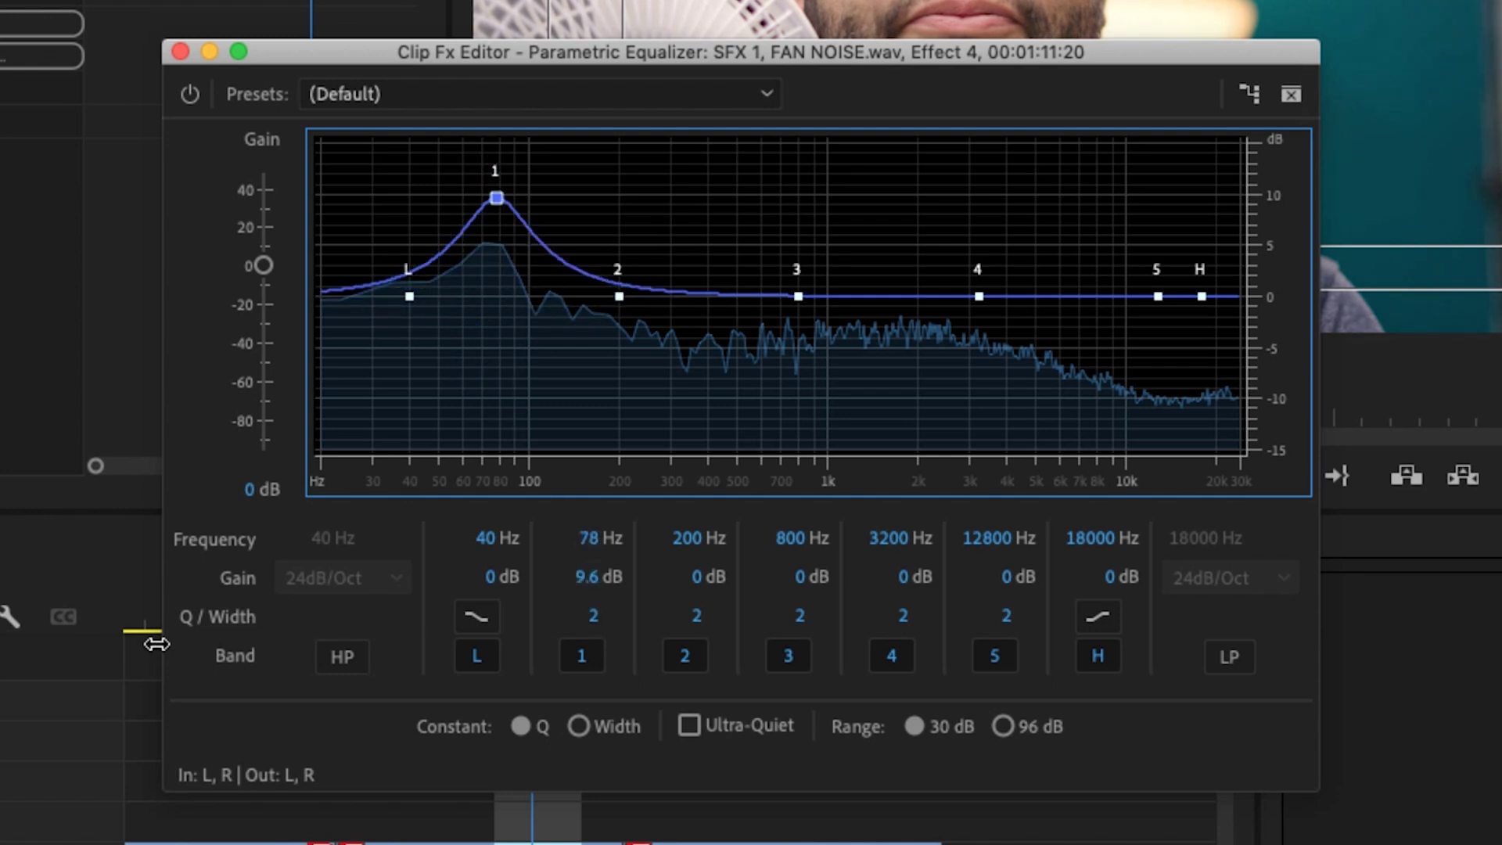
{"action": "left_click_drag", "start_coordinate": [594, 617], "coordinate": [878, 598]}
{"action": "left_click_drag", "start_coordinate": [584, 576], "coordinate": [694, 559]}
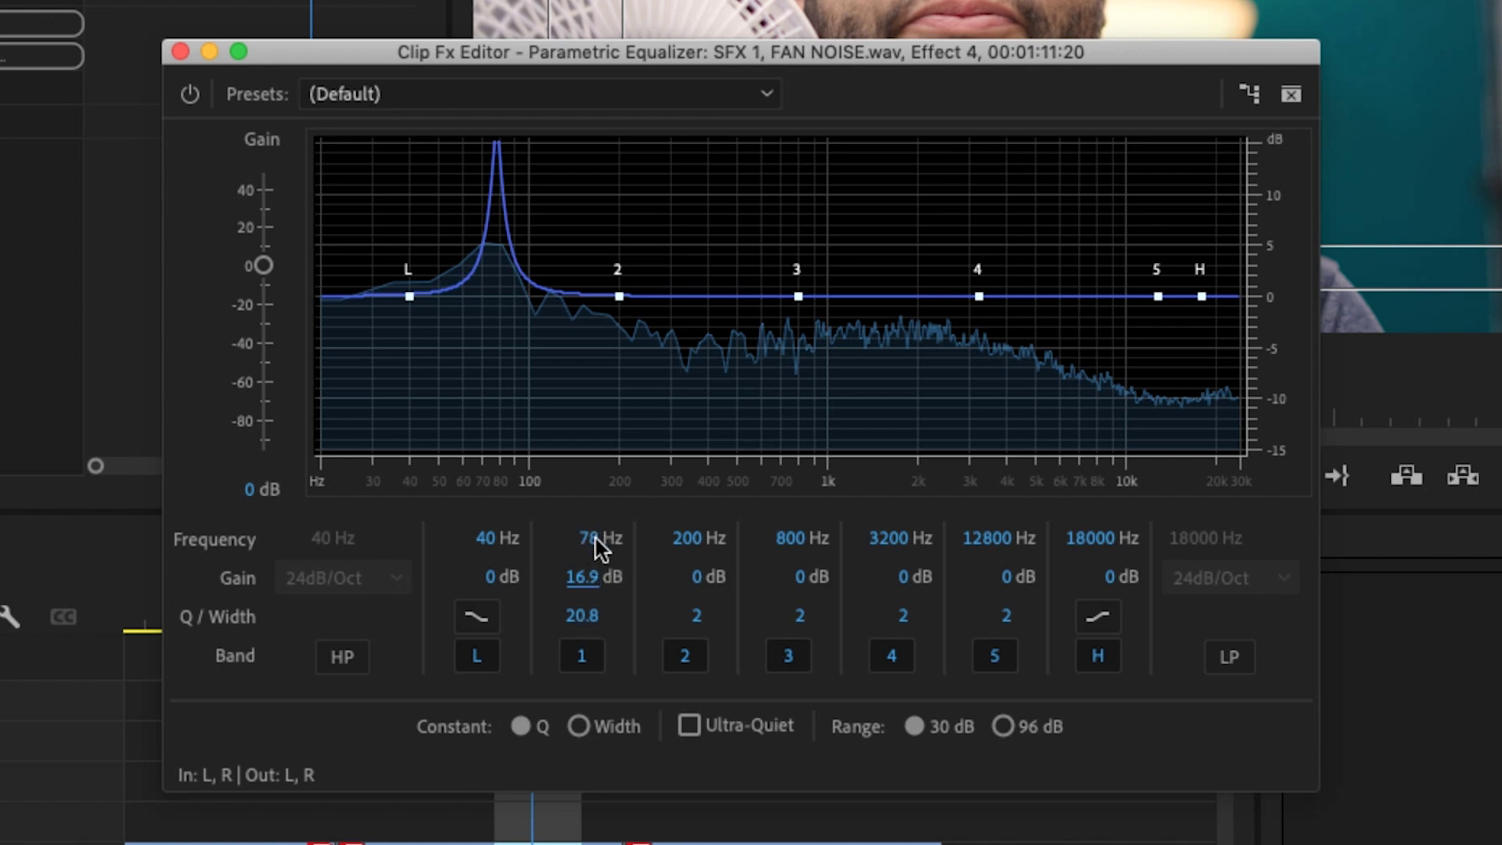
Tune the equalizer's band 1 frequency to 74 Hz and readjust its Q/Width
{"action": "left_click_drag", "start_coordinate": [593, 538], "coordinate": [625, 557]}
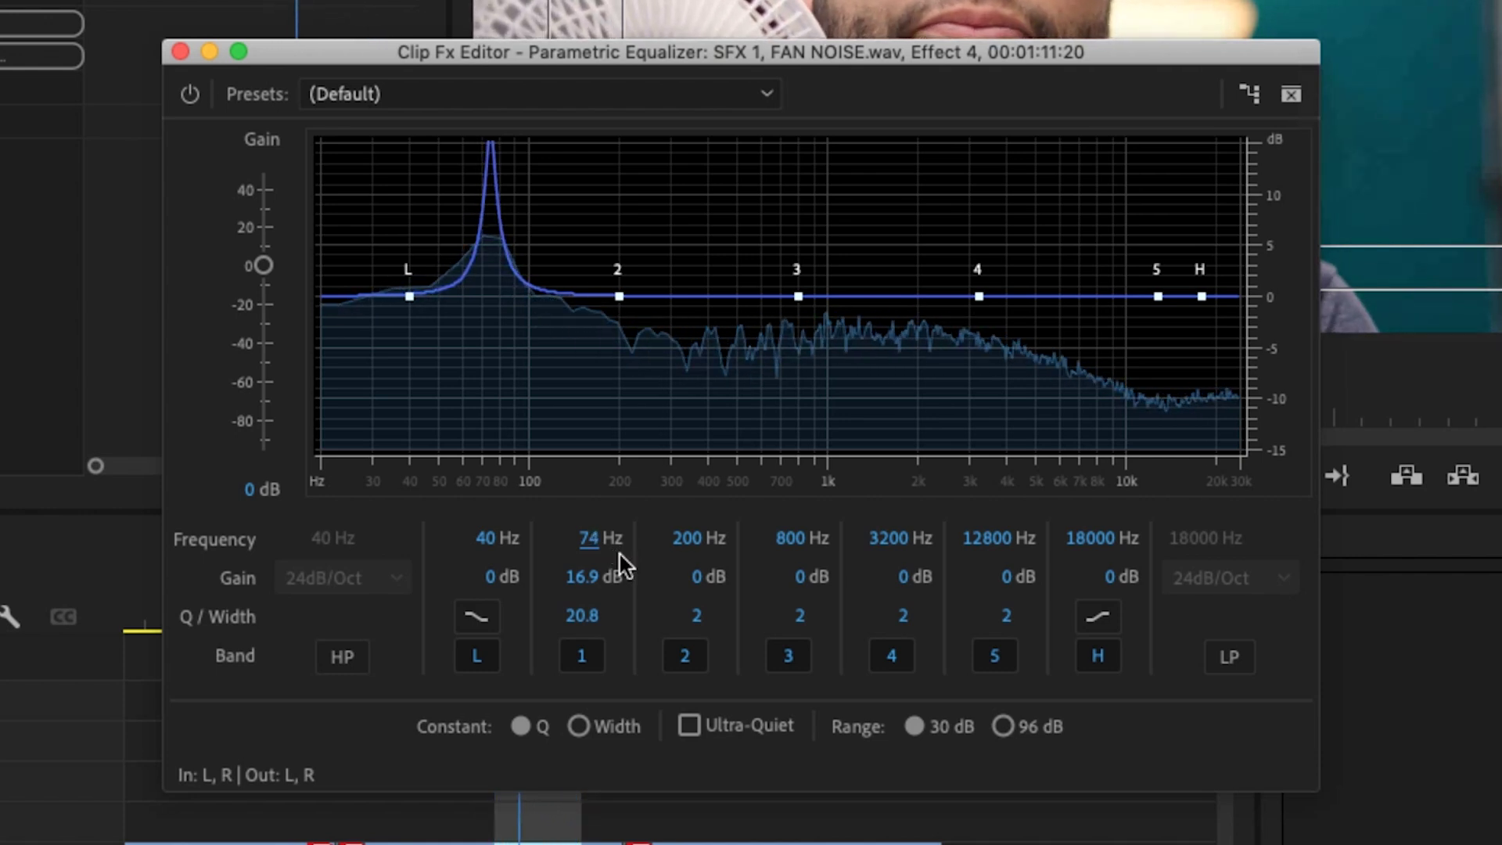
{"action": "left_click_drag", "start_coordinate": [588, 616], "coordinate": [226, 632]}
{"action": "left_click_drag", "start_coordinate": [585, 616], "coordinate": [582, 618]}
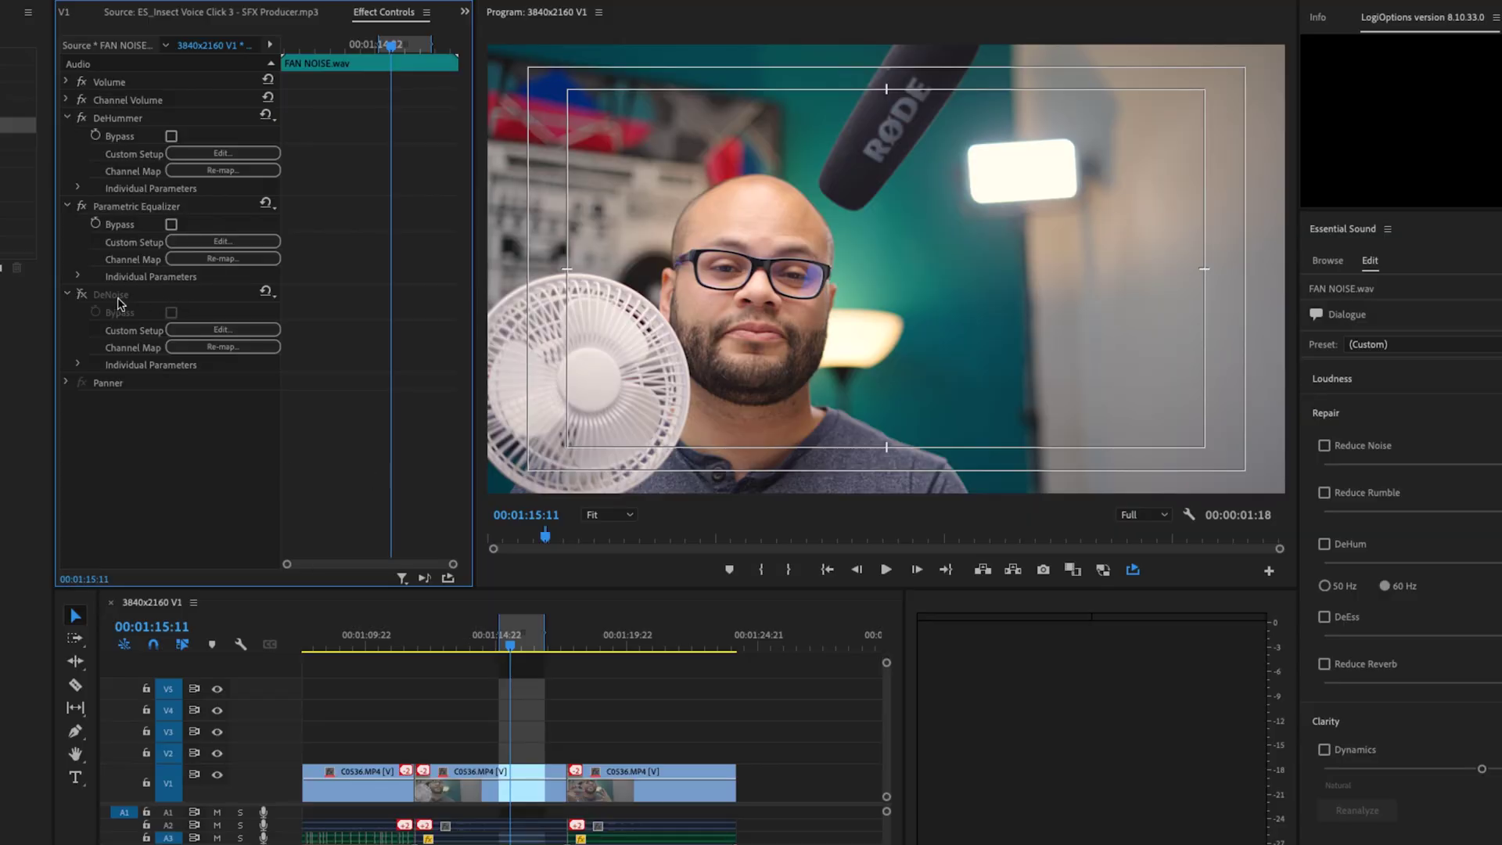
Enable the DeNoise effect on the fan noise clip, open its custom setup beside the timeline and start playback
{"action": "left_click", "coordinate": [82, 295]}
{"action": "left_click", "coordinate": [212, 330]}
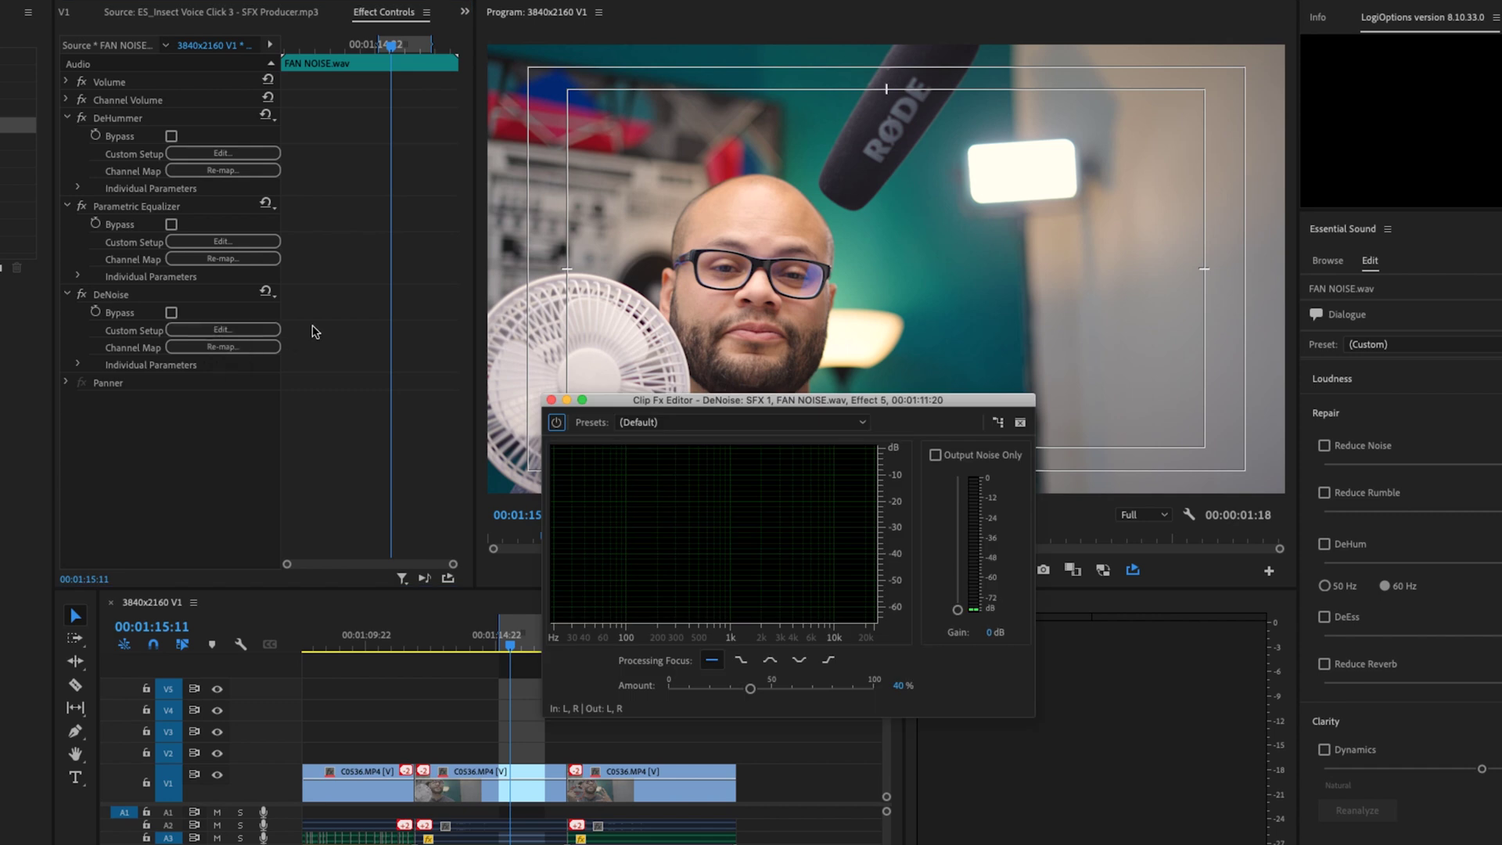
{"action": "left_click_drag", "start_coordinate": [830, 405], "coordinate": [777, 400]}
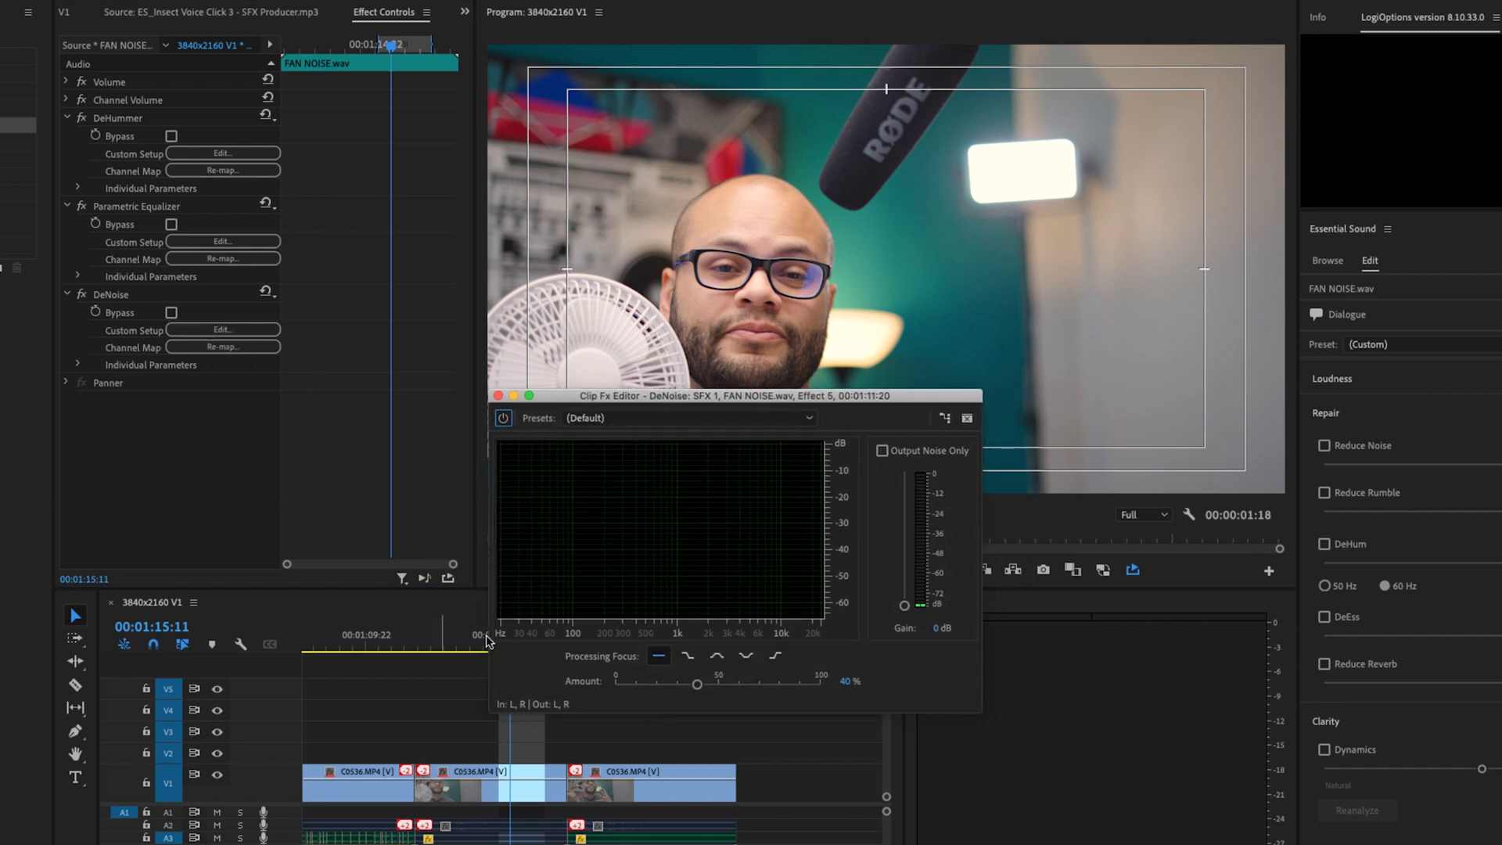
{"action": "key", "text": "space"}
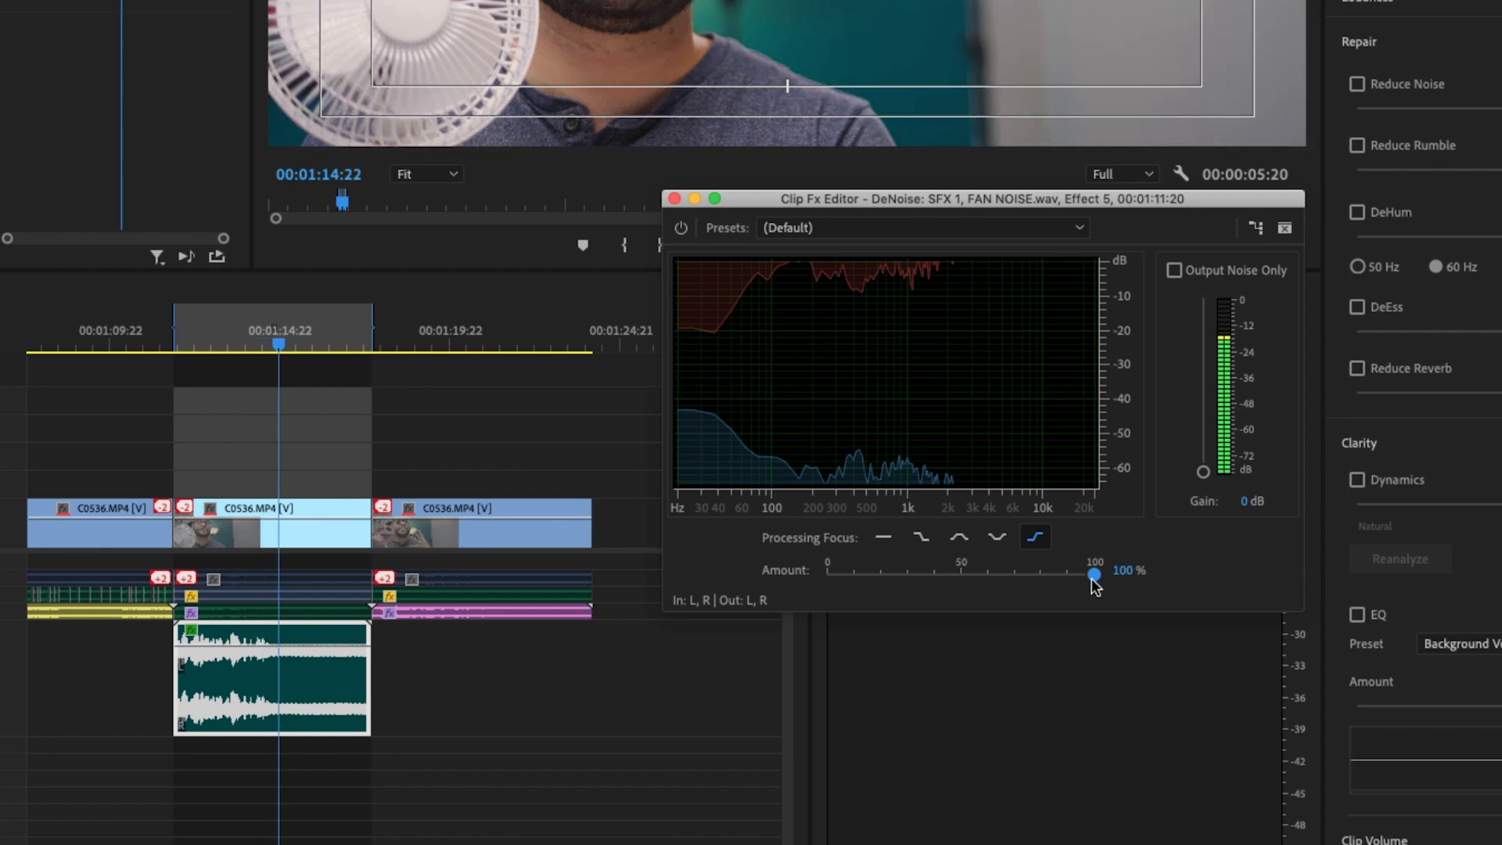
Shorten the playback range to end at 00:01:14:22 and lower the DeNoise amount to 70% while playing it
{"action": "left_click_drag", "start_coordinate": [371, 333], "coordinate": [283, 335]}
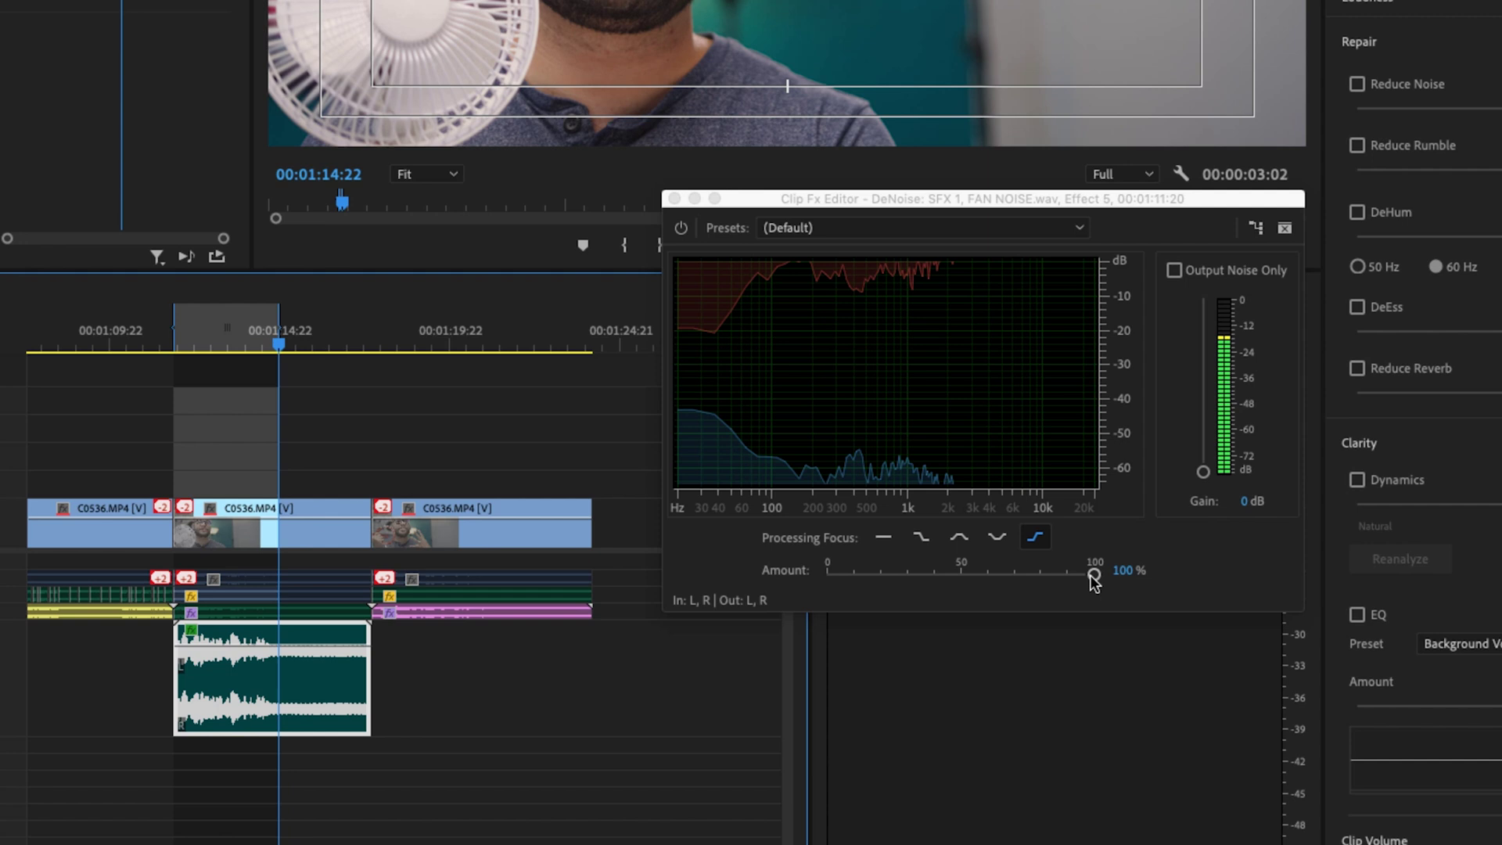
{"action": "key", "text": "space"}
{"action": "left_click_drag", "start_coordinate": [1093, 579], "coordinate": [1013, 579]}
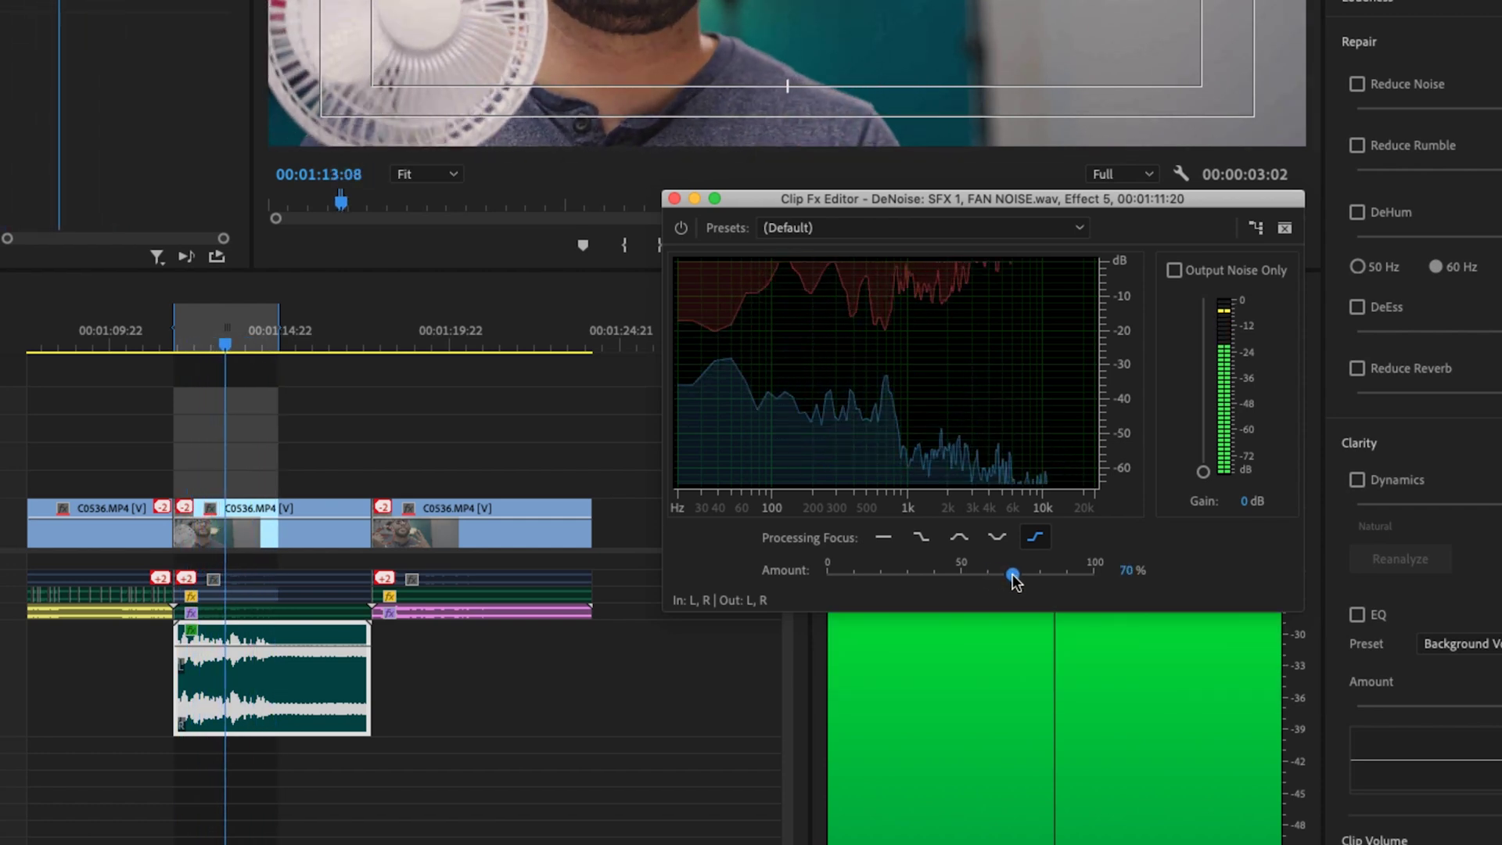